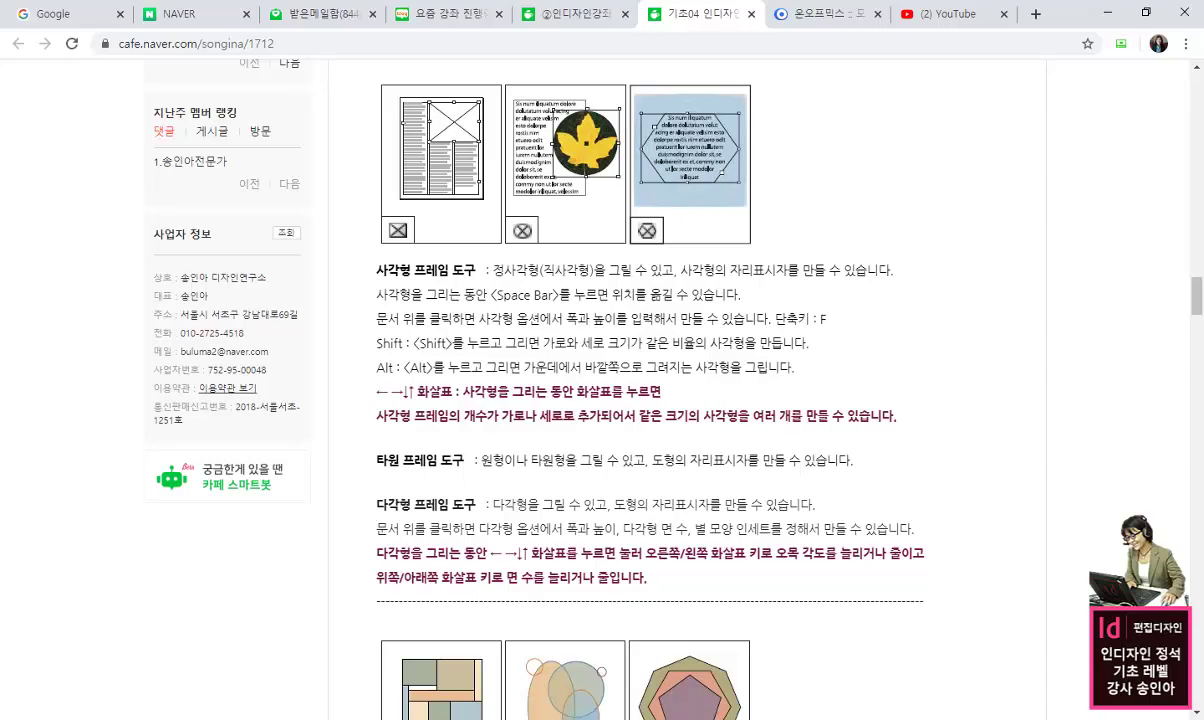
# - Review the frame and shape tool notes, the line, shape and banner example PDFs, and the textbook diagram examples on the web page
pyautogui.scroll(-6, 686, 390)
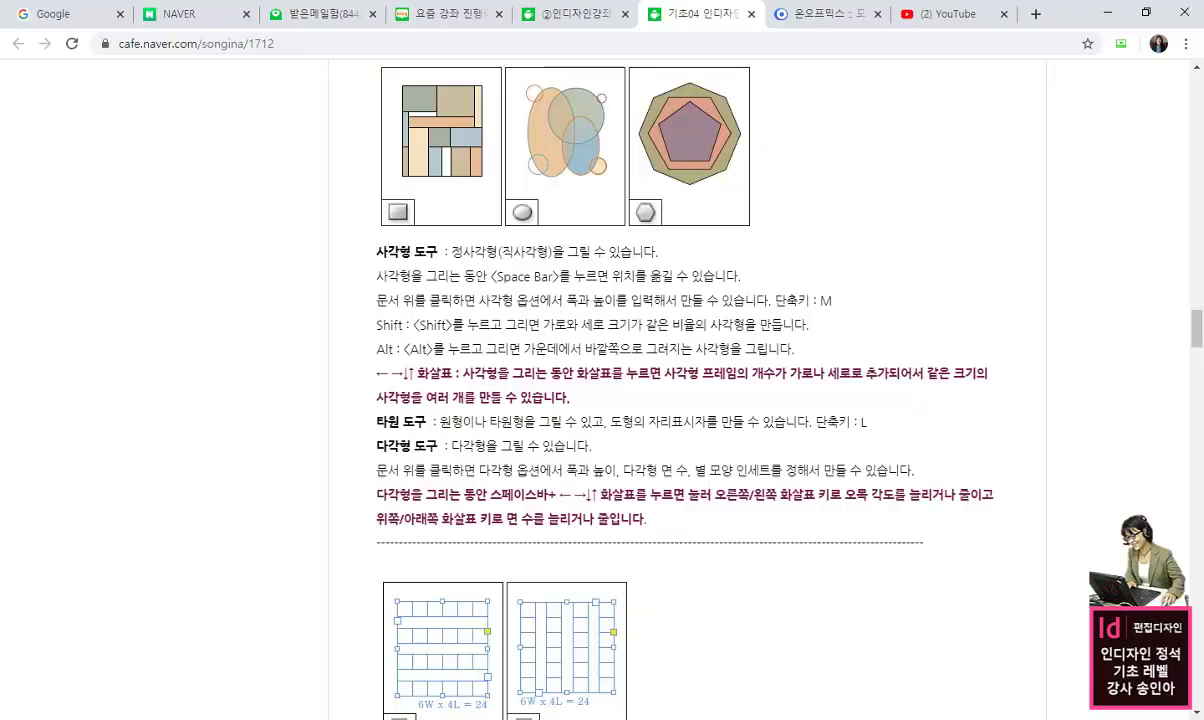
pyautogui.hotkey('alt', 'Tab')
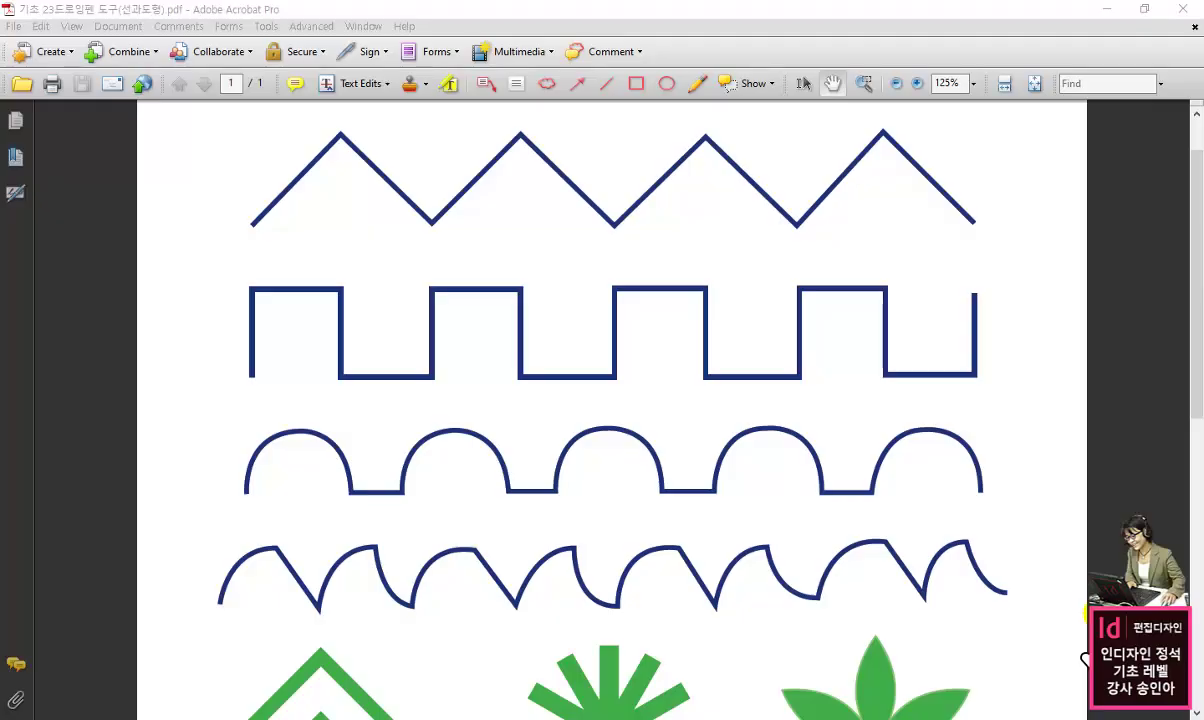
pyautogui.click(447, 22)
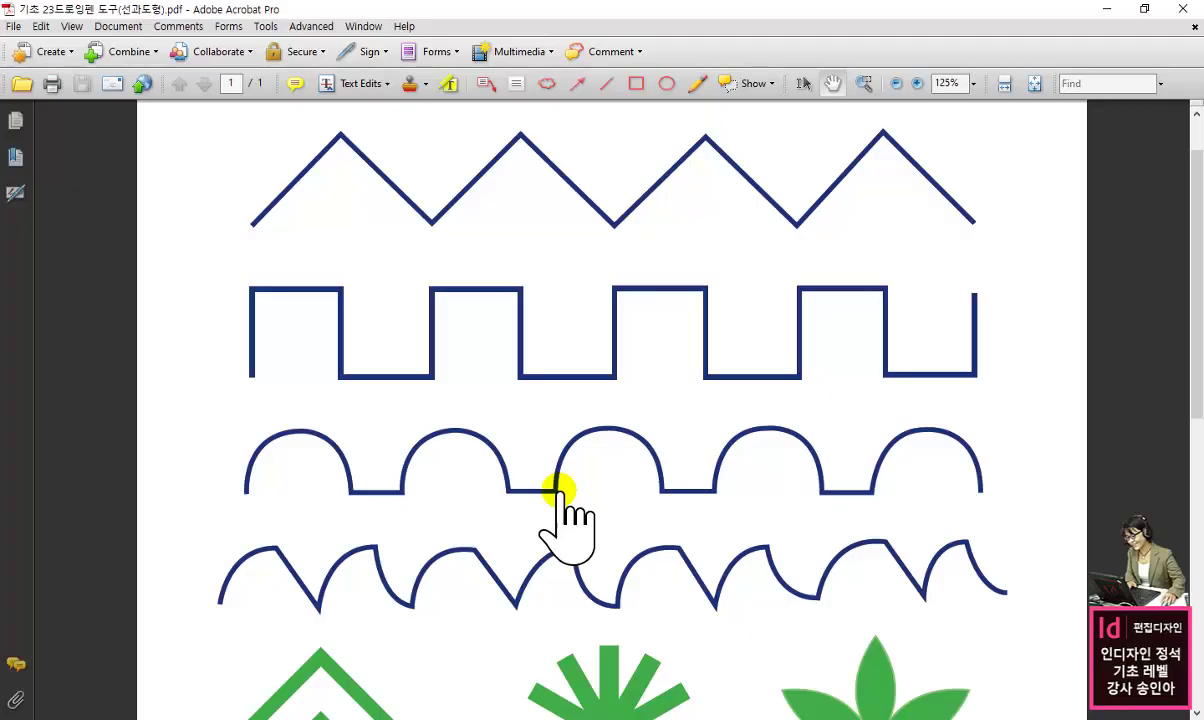
pyautogui.scroll(-5, 640, 618)
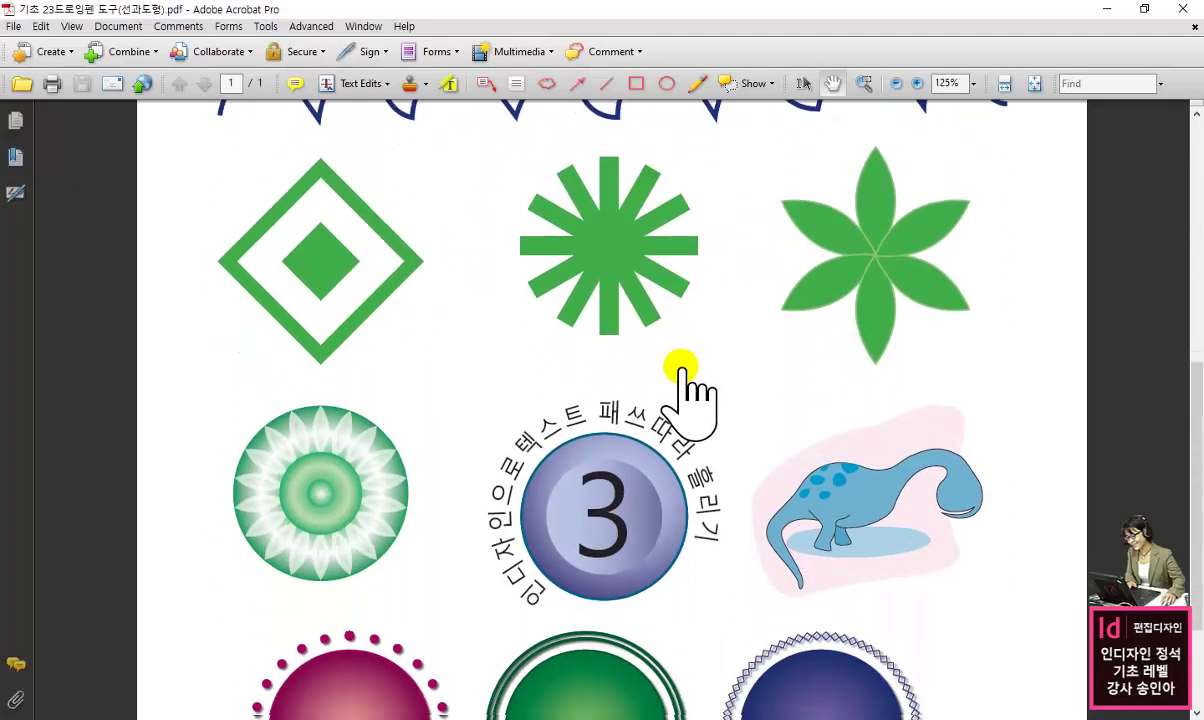
pyautogui.scroll(-1, 681, 372)
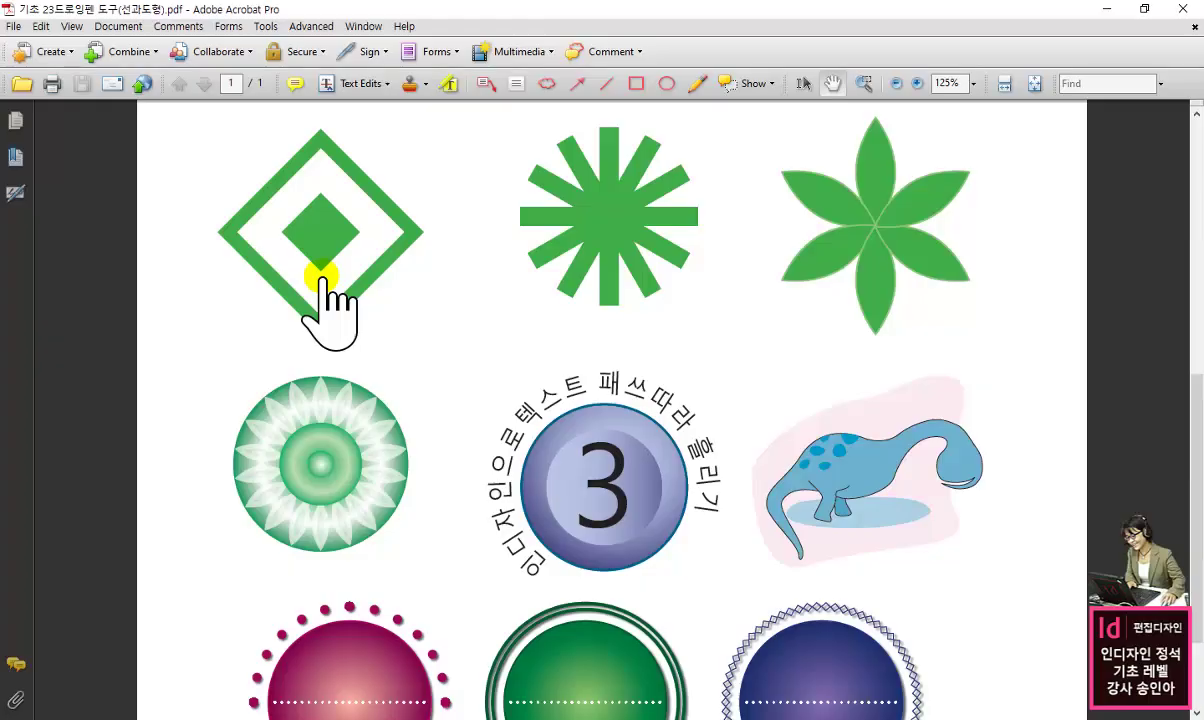
pyautogui.scroll(-3, 553, 527)
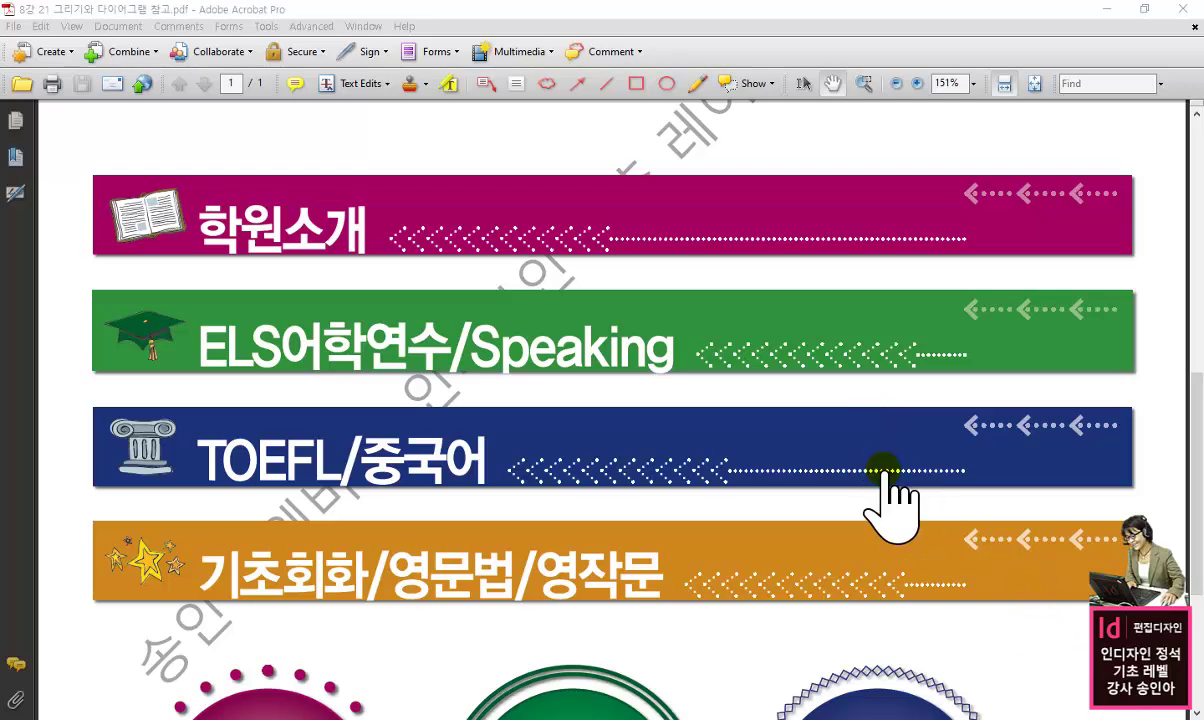
pyautogui.moveTo(600, 262); pyautogui.dragTo(852, 244)
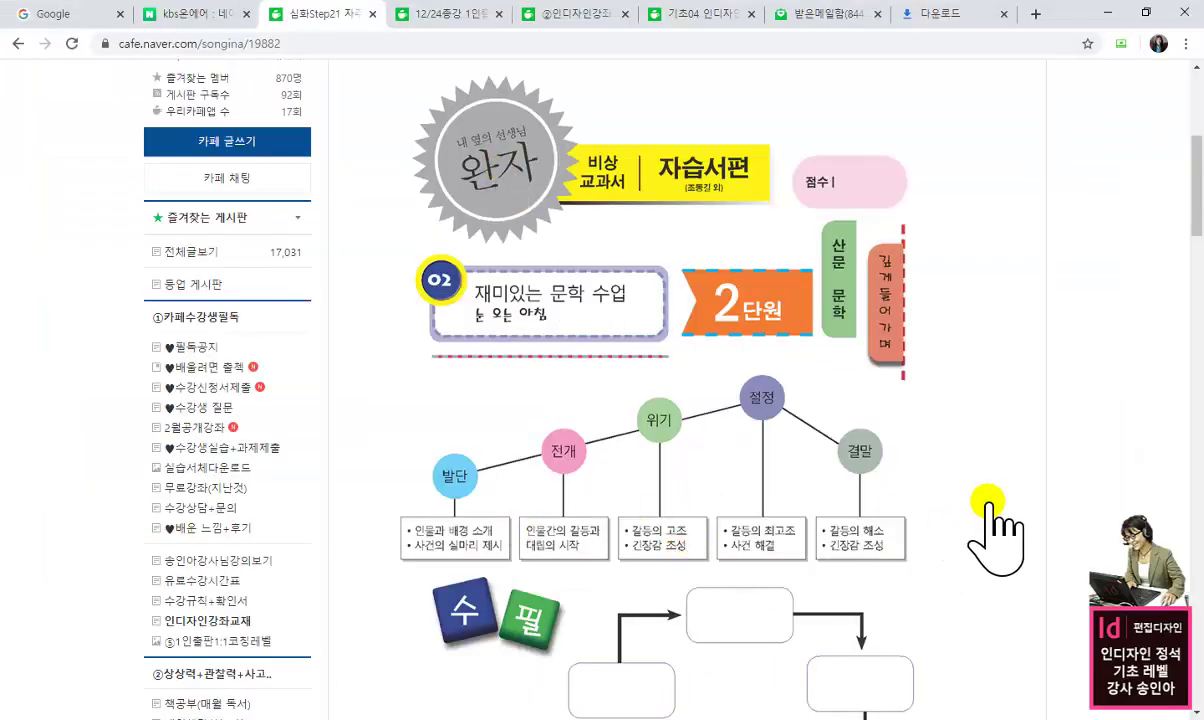
pyautogui.scroll(-1, 1196, 240)
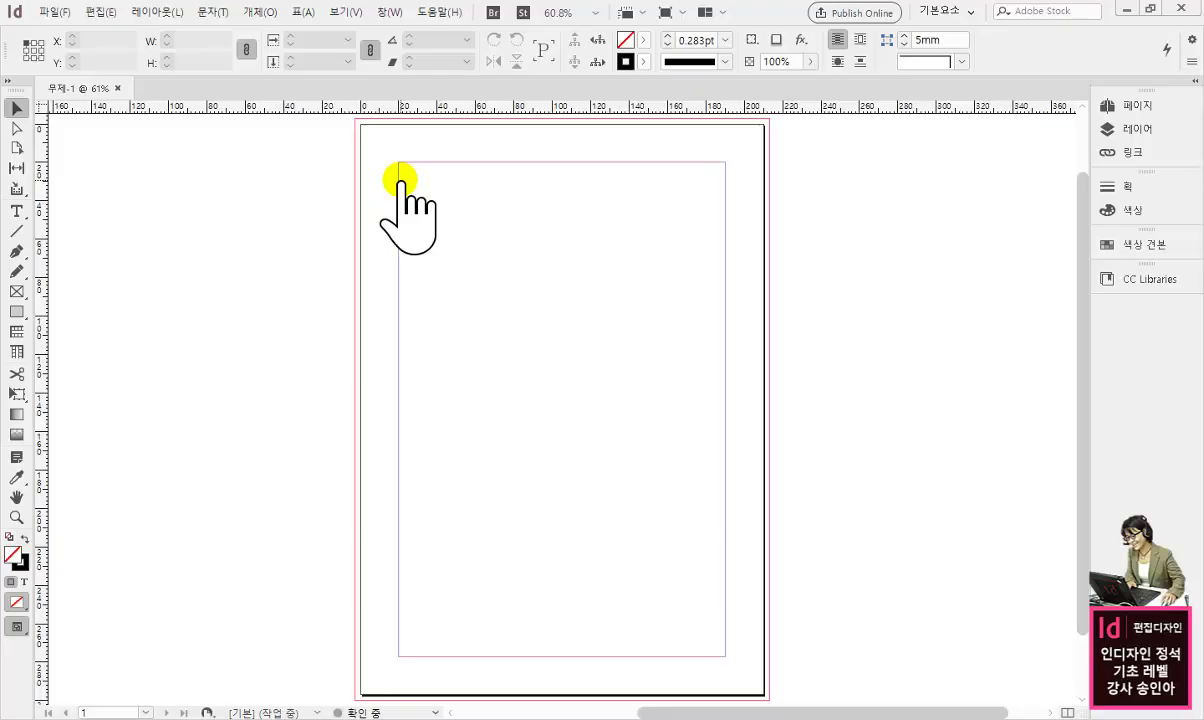
# - Switch to InDesign and draw a tall narrow, a wide short and an about 42 mm square rectangular frame near the page's upper margin
pyautogui.click(15, 289)
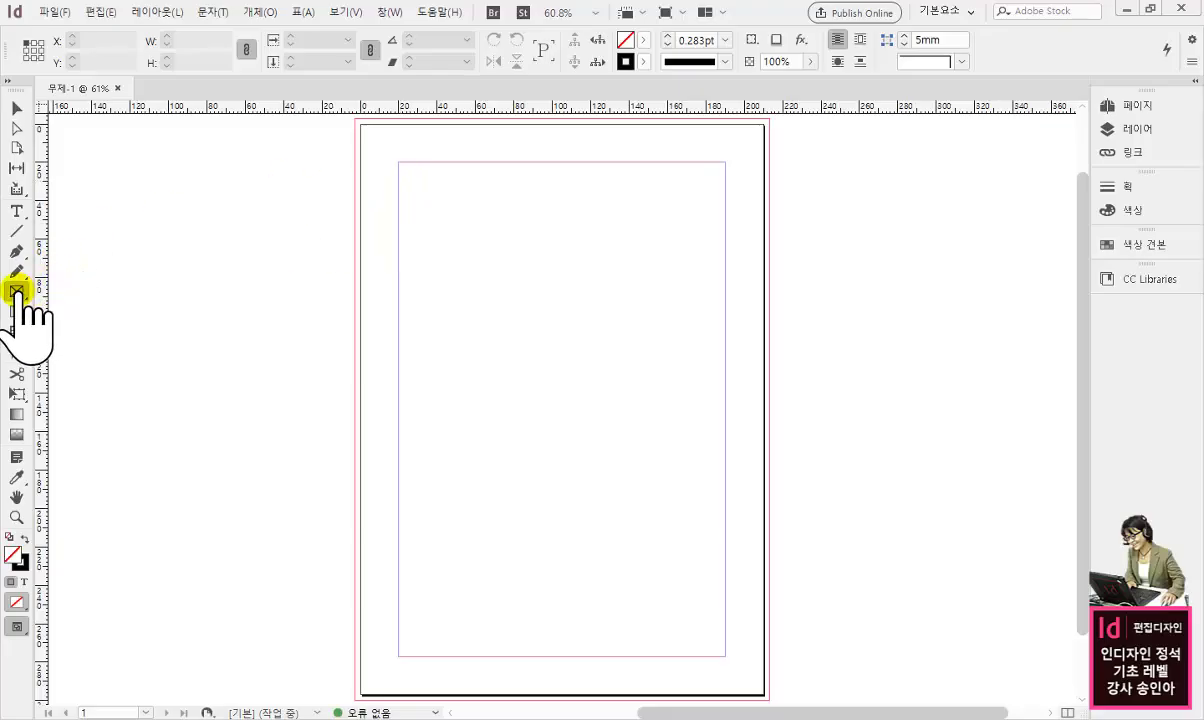
pyautogui.hotkey('ctrl', '1')
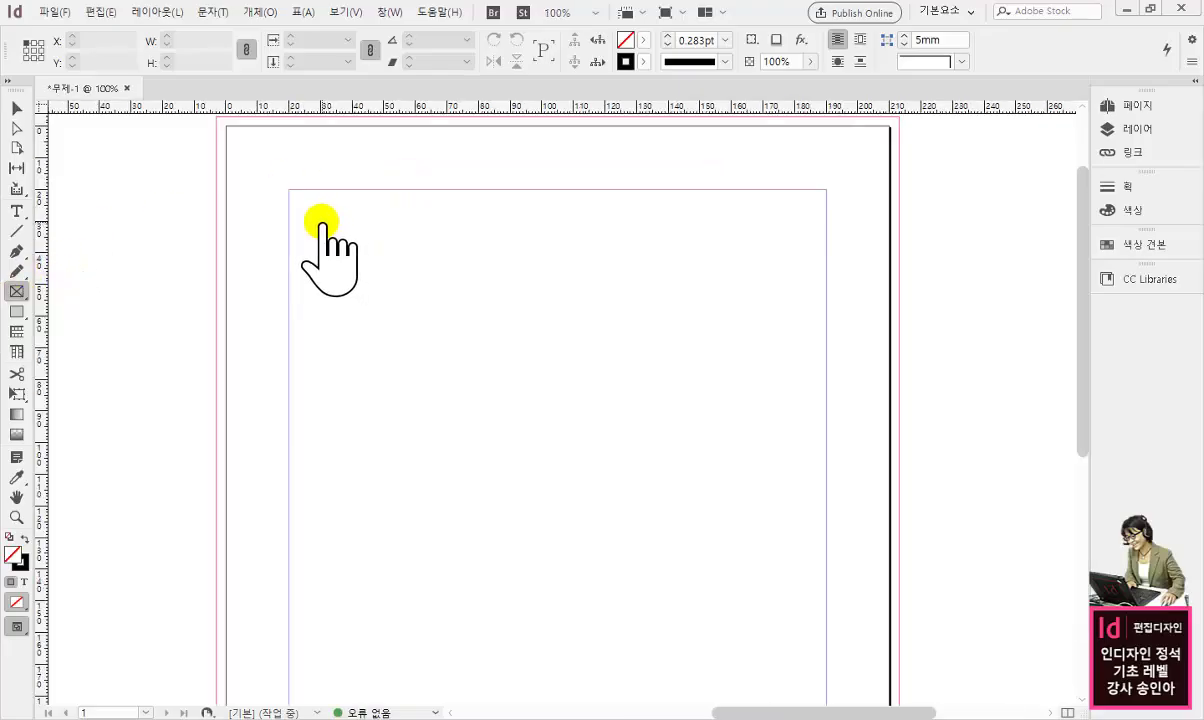
pyautogui.moveTo(320, 221); pyautogui.dragTo(345, 470)
pyautogui.moveTo(377, 237); pyautogui.dragTo(622, 275)
pyautogui.moveTo(418, 313); pyautogui.dragTo(528, 212)
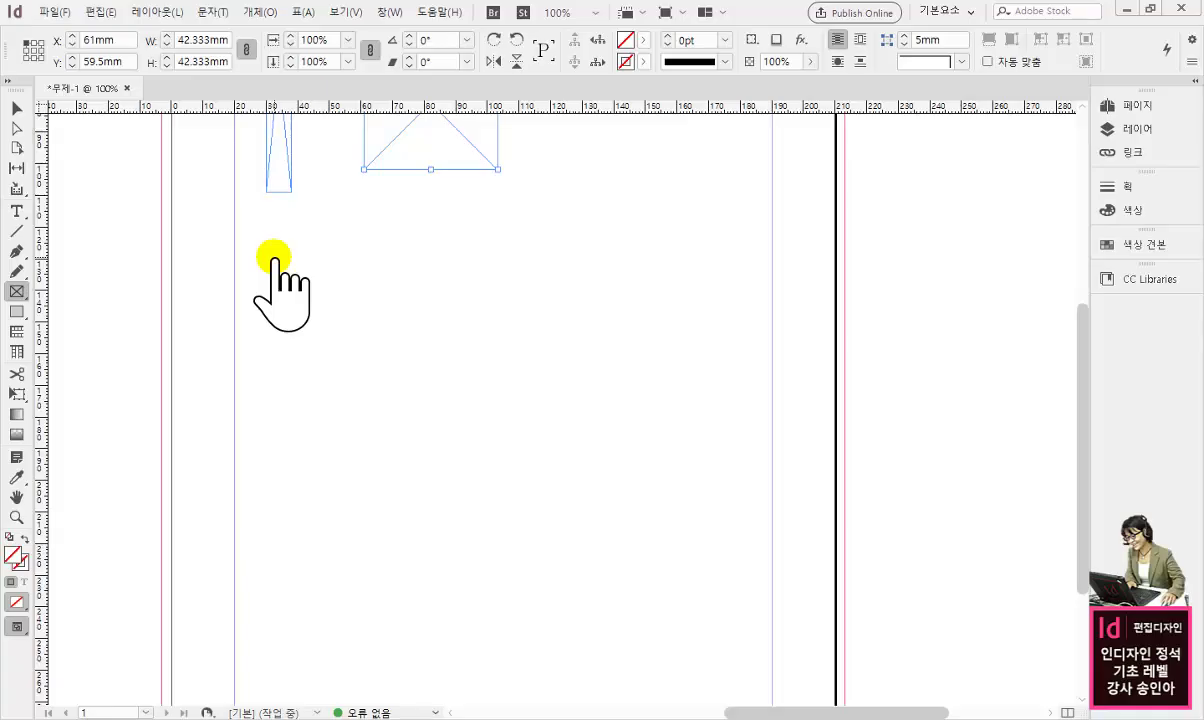
# - Draw a grid of rectangular frames, three columns by two rows, about 136 by 94 mm overall, below the existing frames
pyautogui.moveTo(274, 258)
pyautogui.mouseDown()
pyautogui.moveTo(485, 460)
pyautogui.moveTo(494, 476)
pyautogui.moveTo(446, 498)
pyautogui.moveTo(590, 504)
pyautogui.moveTo(684, 478)
pyautogui.moveTo(760, 417)
pyautogui.moveTo(763, 564)
pyautogui.moveTo(749, 575)
pyautogui.moveTo(704, 513)
pyautogui.moveTo(705, 554)
pyautogui.mouseUp()
pyautogui.press('Right')
pyautogui.press('Right')
pyautogui.press('Up')
pyautogui.press('Up')
pyautogui.press('Up')
pyautogui.press('Down')
pyautogui.press('Down')
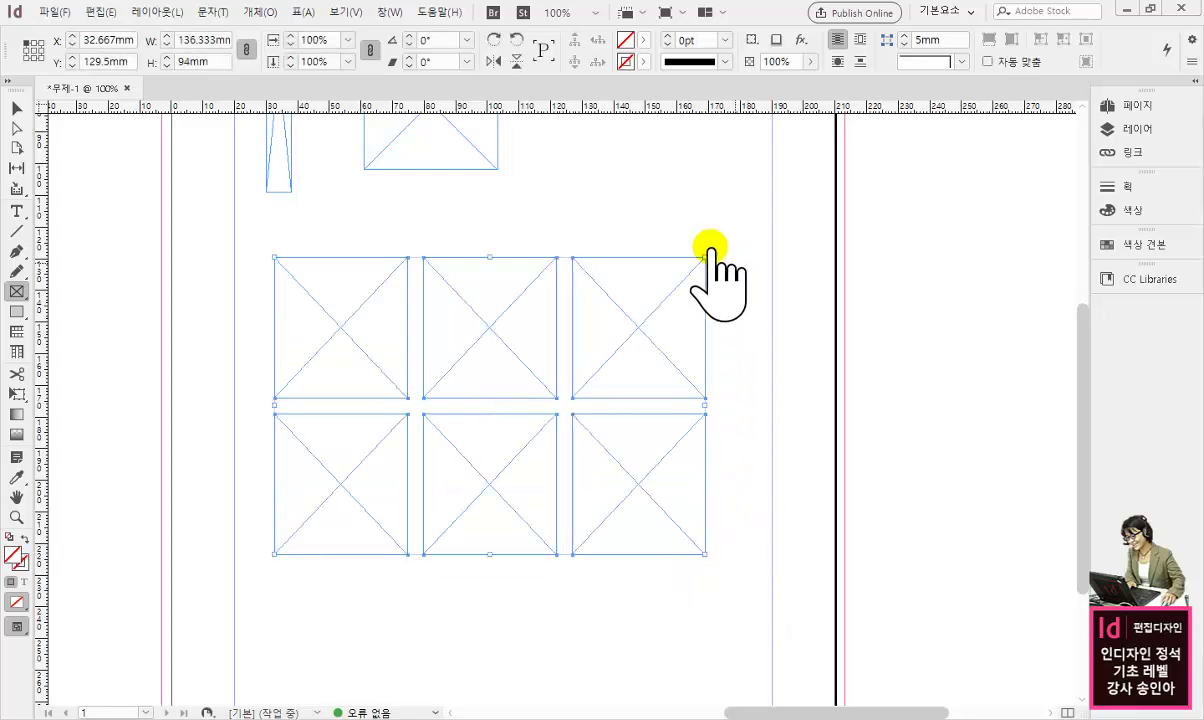
# - Fill the six gridded rectangular frames with the yellow swatch C=0 M=0 Y=100 K=0
pyautogui.click(644, 40)
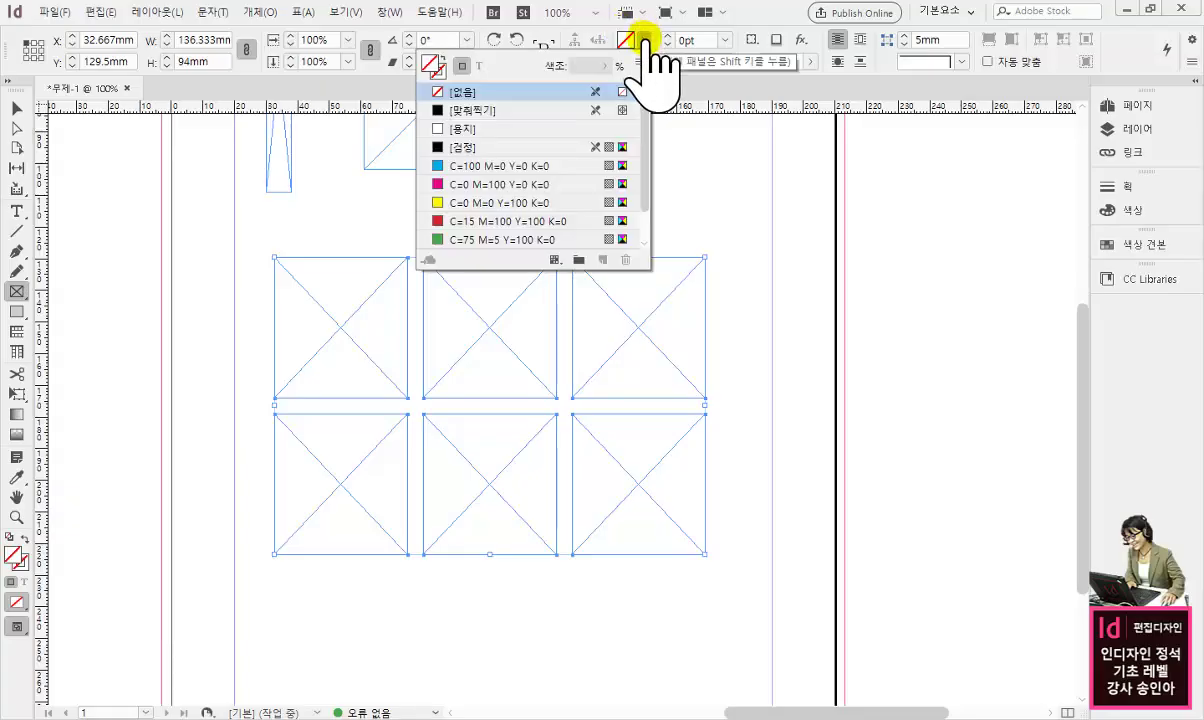
pyautogui.click(490, 202)
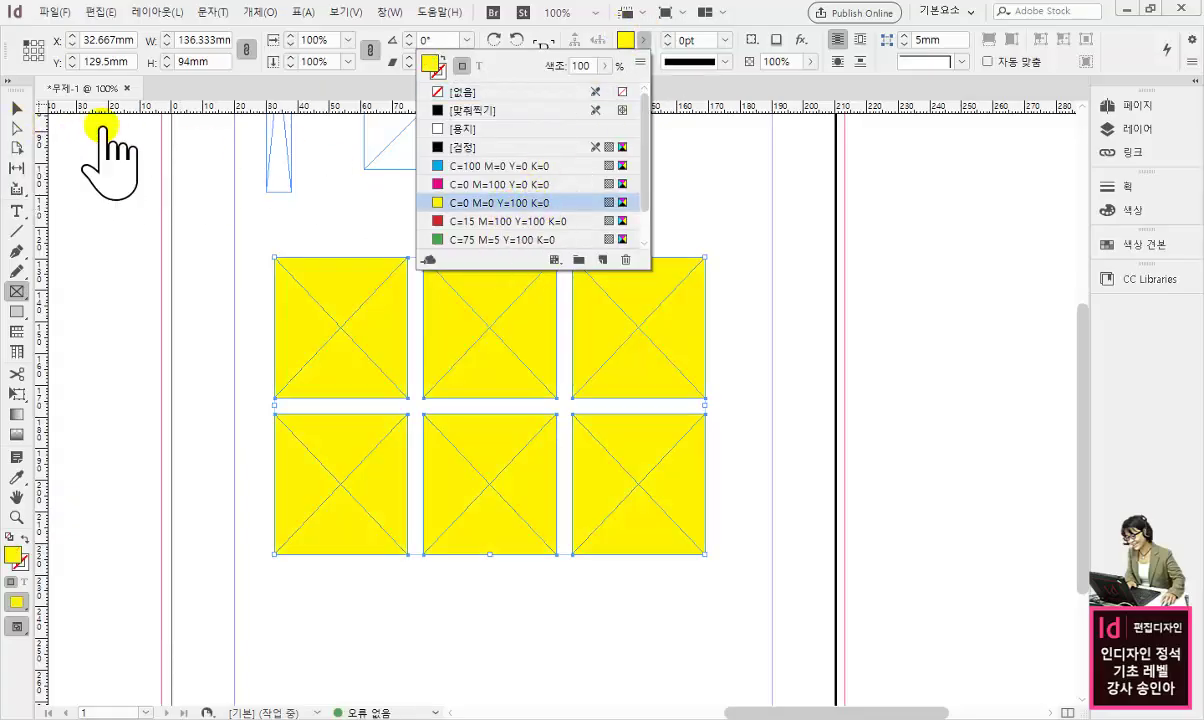
pyautogui.click(750, 16)
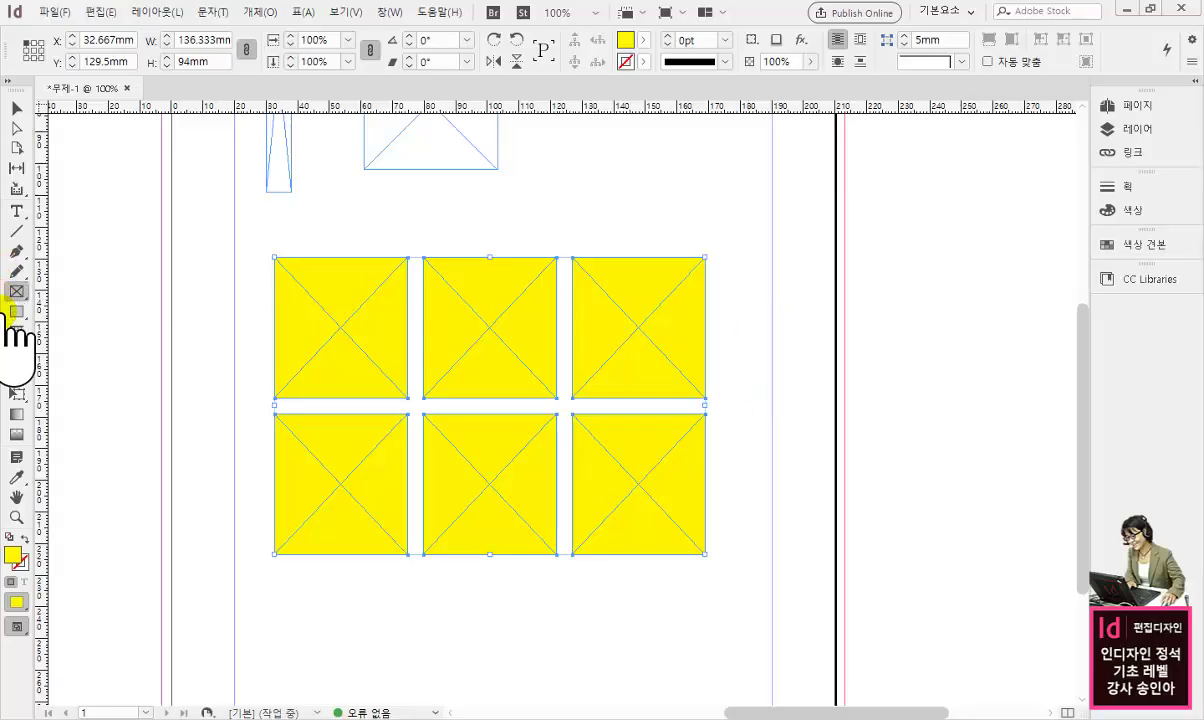
# - Draw a three-by-three grid of ellipse frames, about 94 by 73 mm overall, below the yellow frames
pyautogui.moveTo(18, 291); pyautogui.dragTo(66, 330)
pyautogui.scroll(-4, 300, 430)
pyautogui.moveTo(294, 406); pyautogui.dragTo(592, 637)
pyautogui.press('Right')
pyautogui.press('Right')
pyautogui.press('Up')
pyautogui.press('Up')
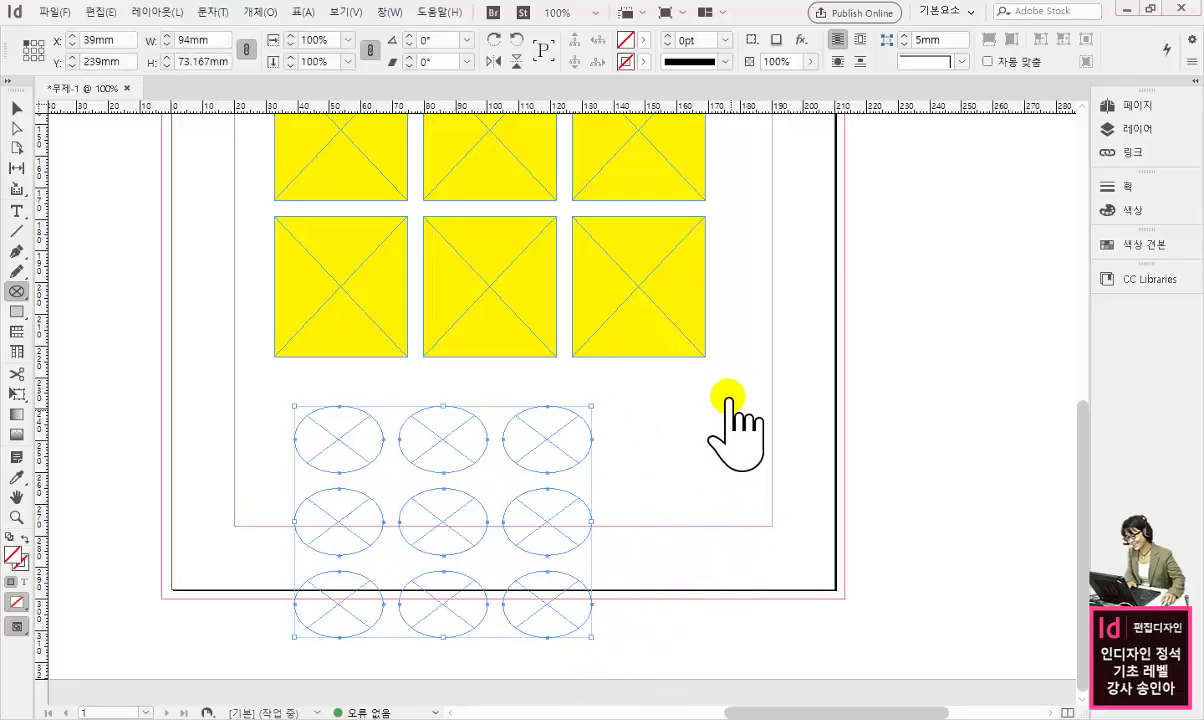
# - Turn the middle yellow frame of the upper row into a text frame and enter "인디자인" in it
pyautogui.scroll(5, 728, 400)
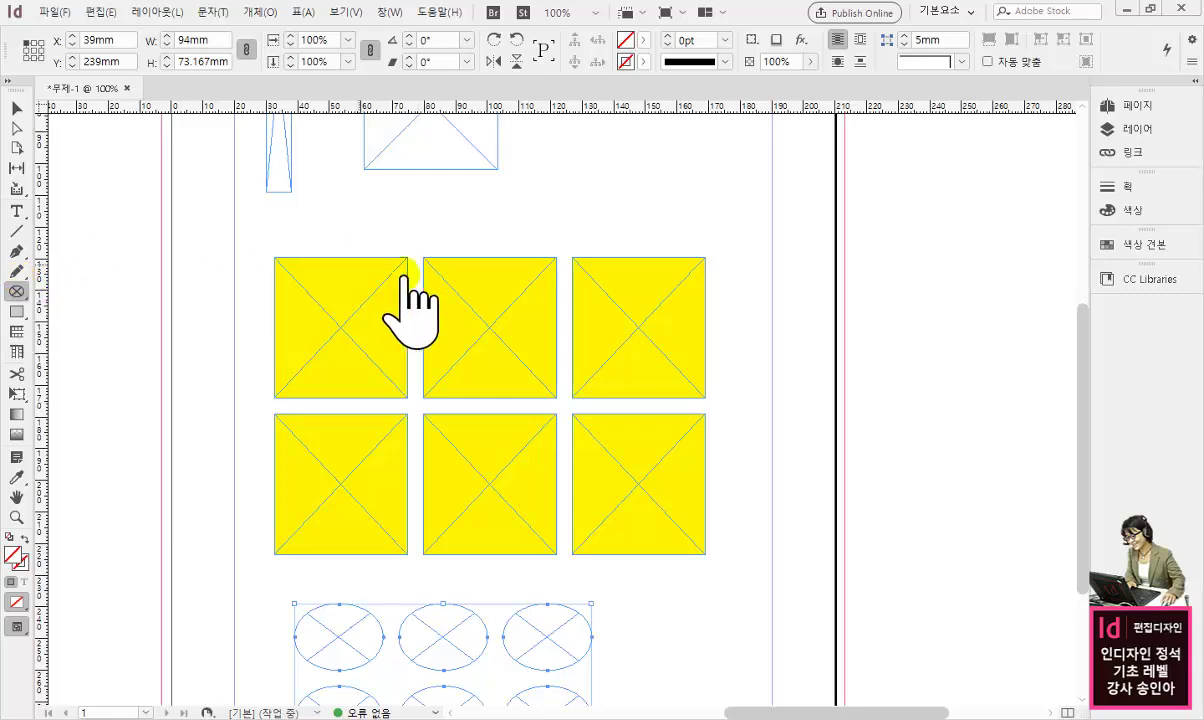
pyautogui.click(16, 108)
pyautogui.click(500, 336)
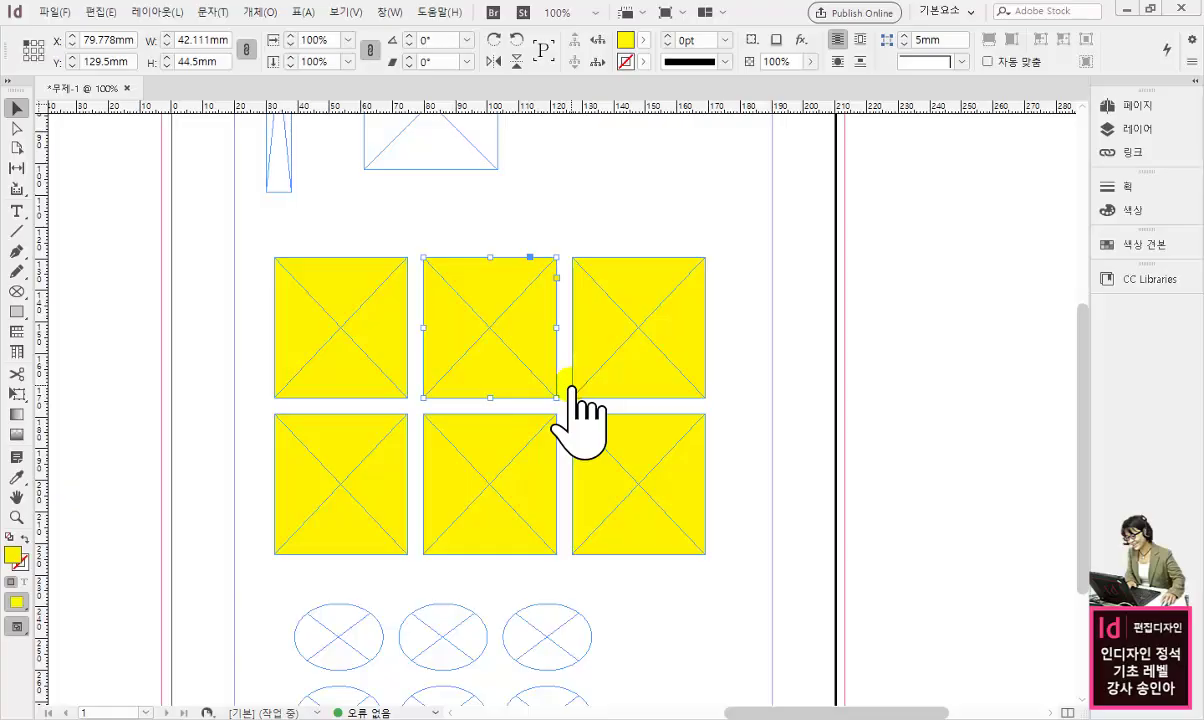
pyautogui.hotkey('ctrl', '=')
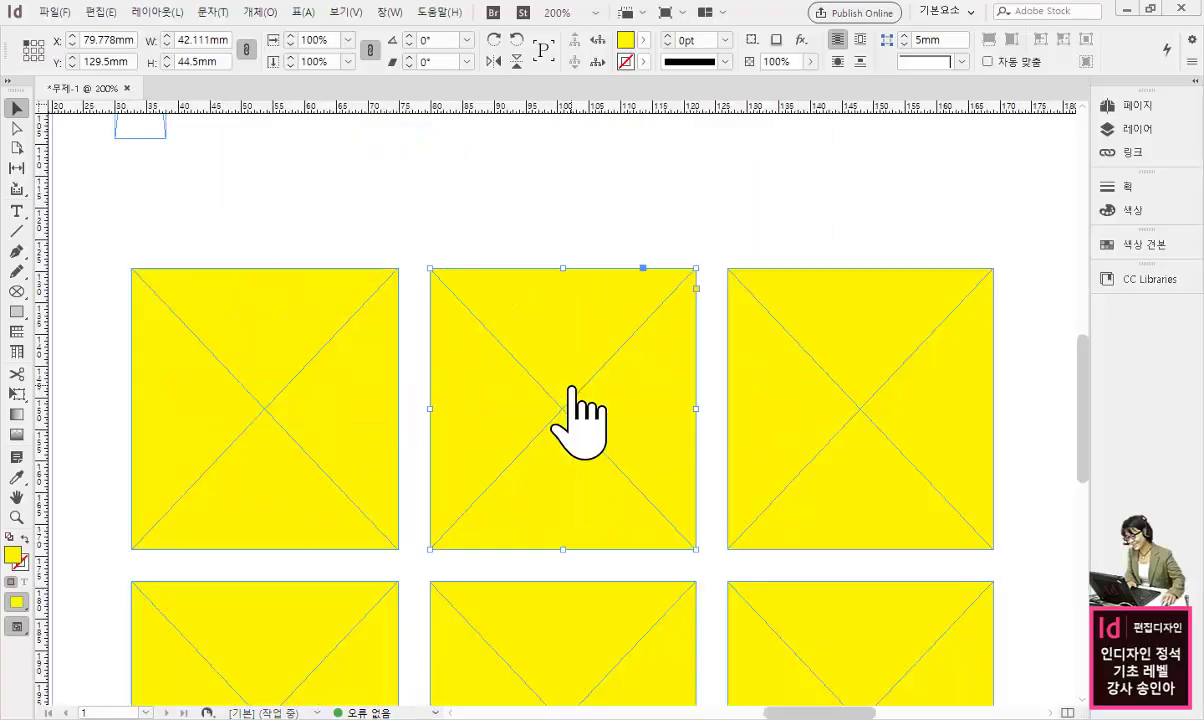
pyautogui.scroll(-2, 570, 400)
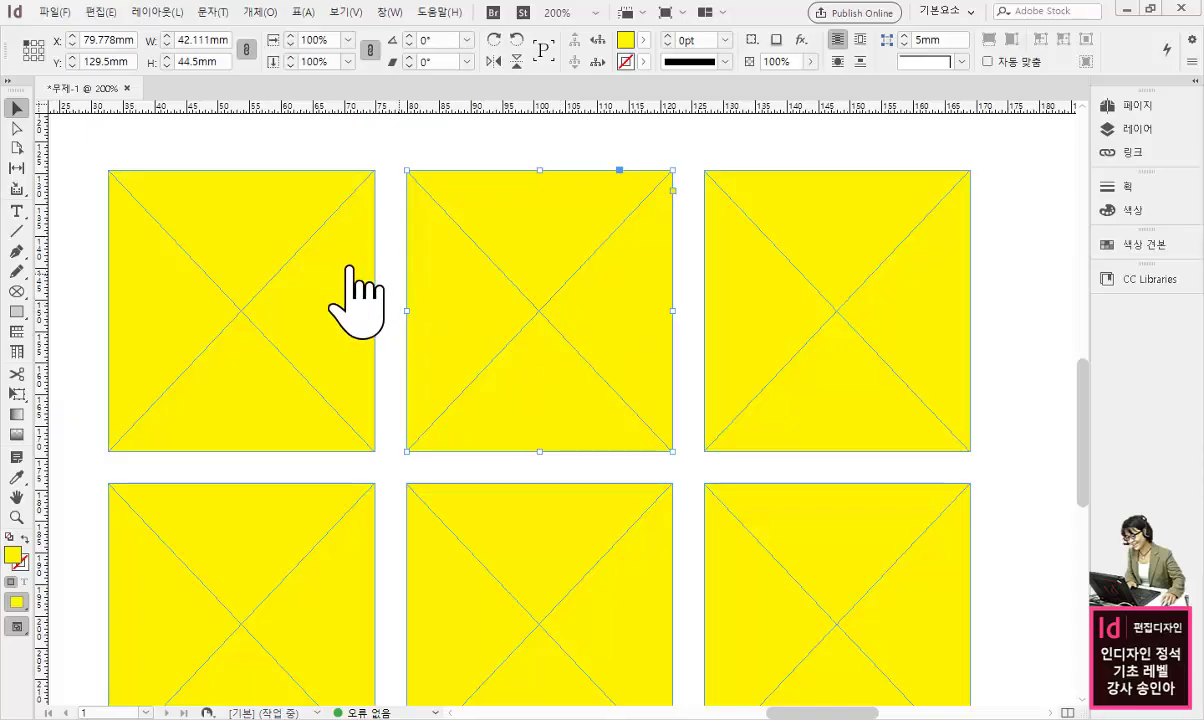
pyautogui.click(17, 212)
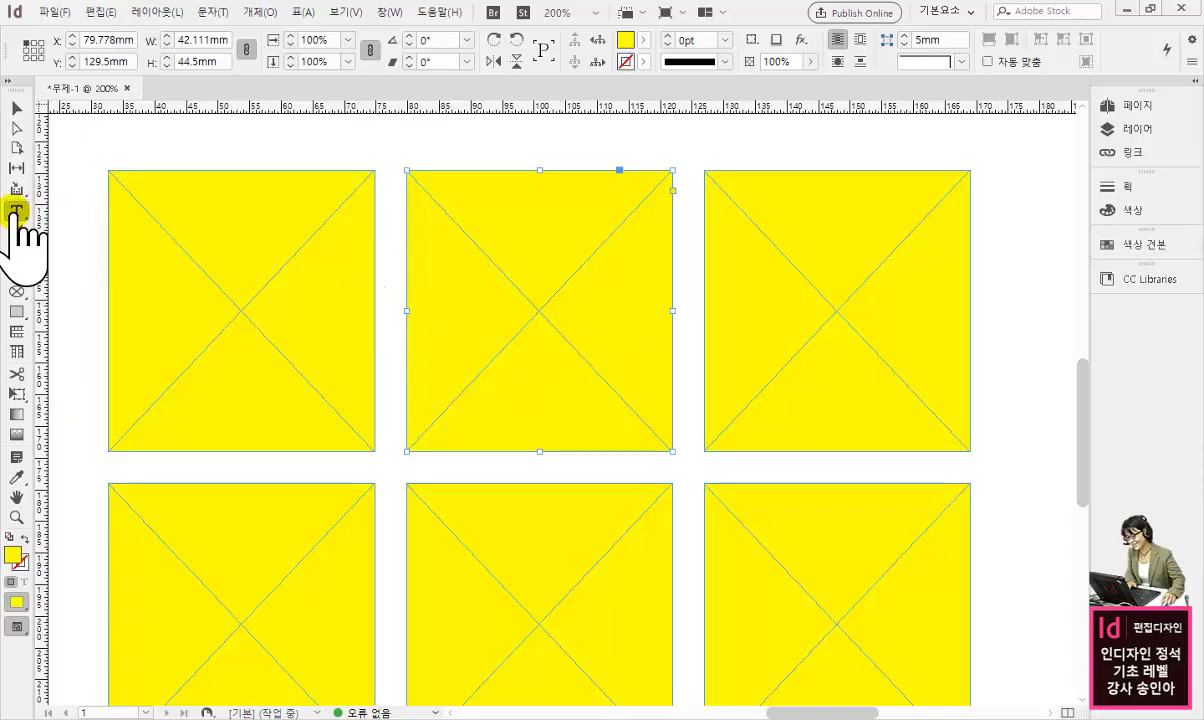
pyautogui.click(518, 272)
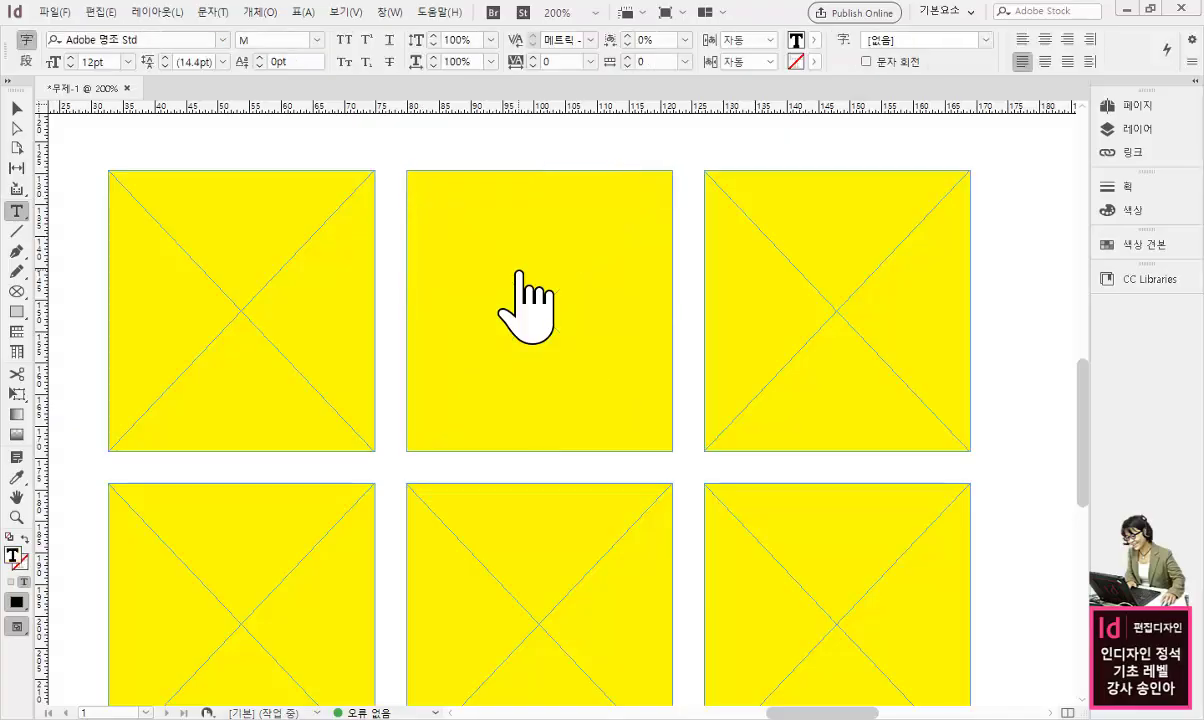
pyautogui.write('인디자인')
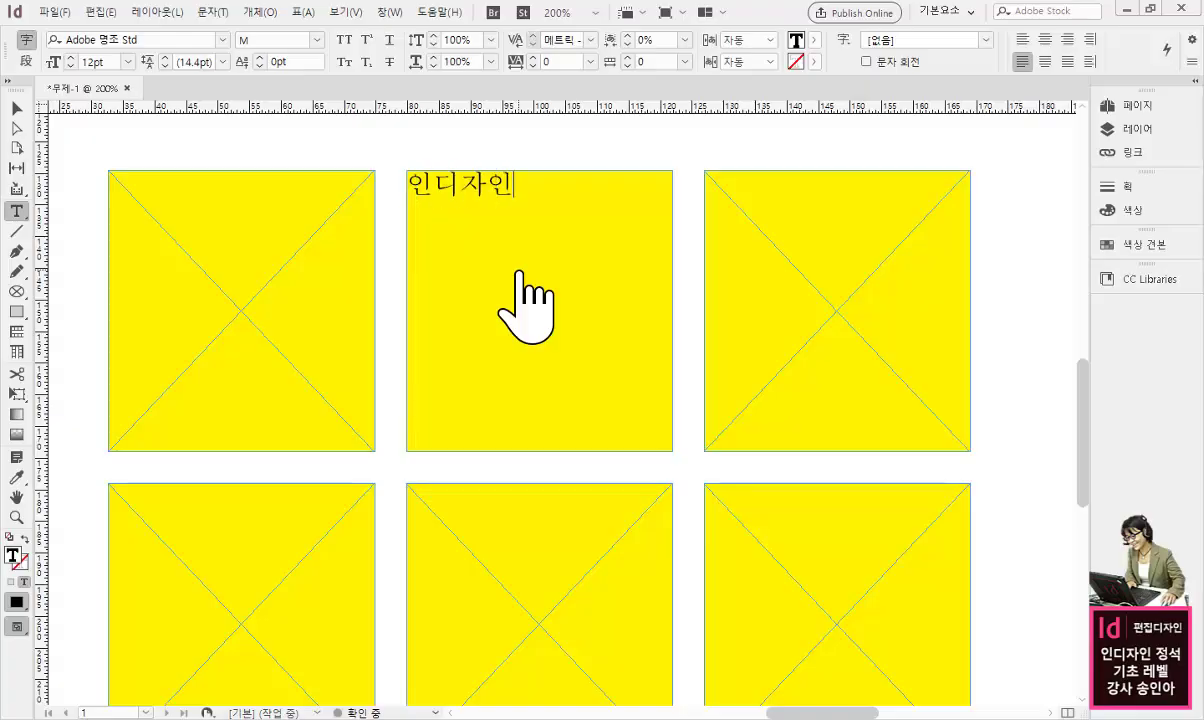
# - Enlarge the "인디자인" text in the yellow frame to 18 pt
pyautogui.hotkey('ctrl', 'shift', '.')
pyautogui.hotkey('ctrl', 'shift', '.')
pyautogui.hotkey('ctrl', 'a')
pyautogui.hotkey('ctrl', 'shift', '.')
pyautogui.hotkey('ctrl', 'shift', '.')
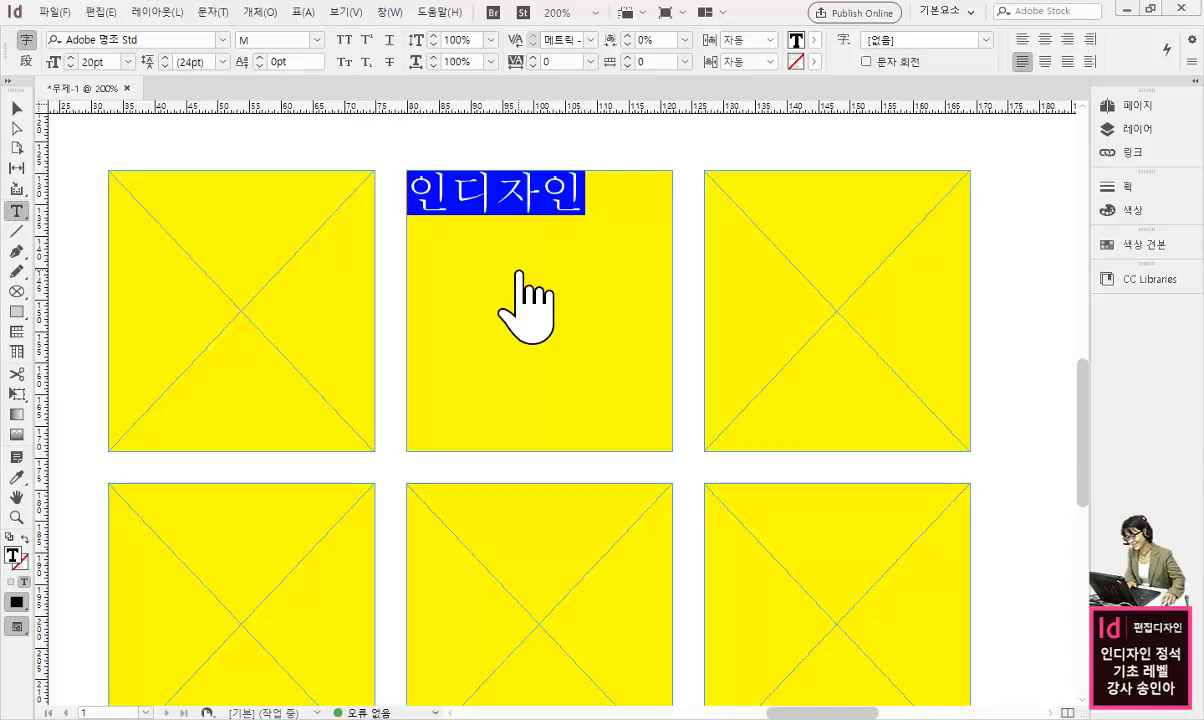
pyautogui.click(515, 208)
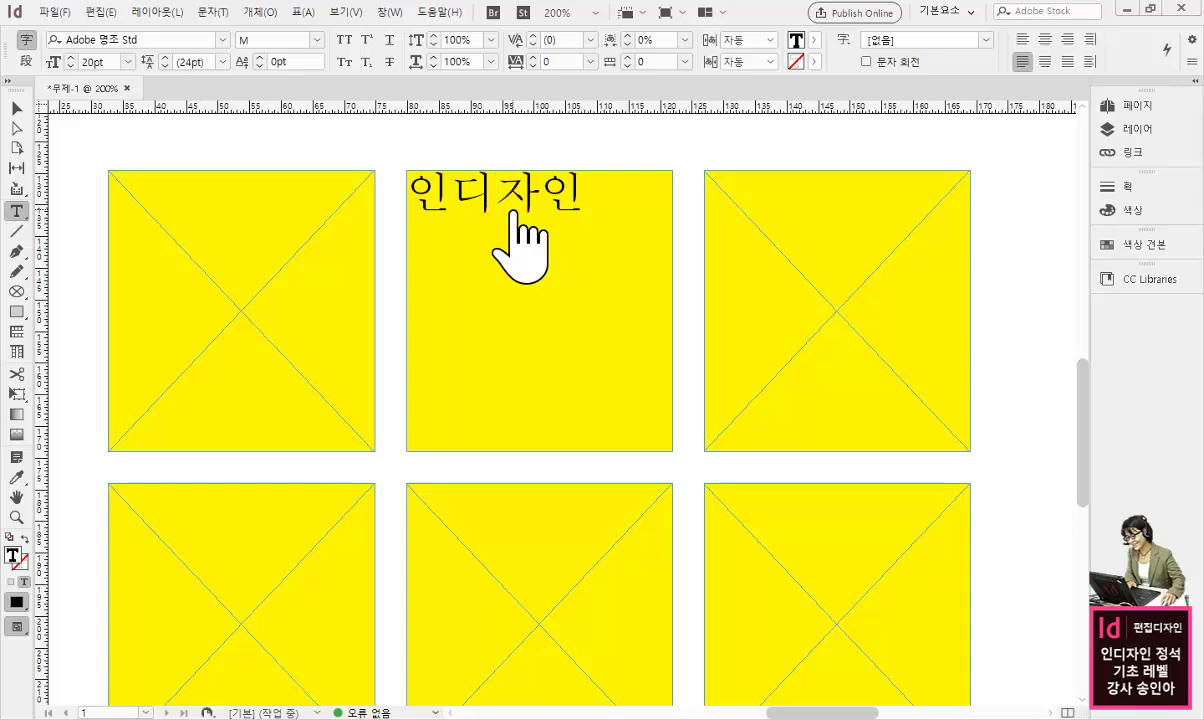
pyautogui.doubleClick(513, 205)
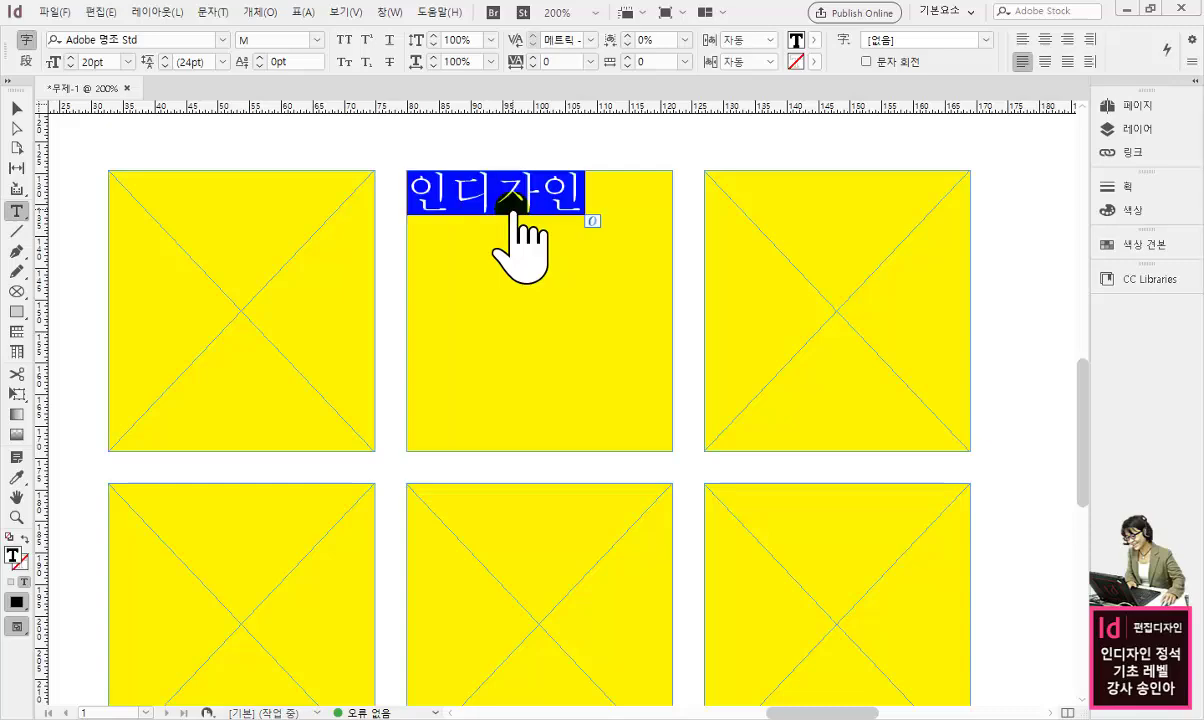
pyautogui.hotkey('ctrl', 'shift', ',')
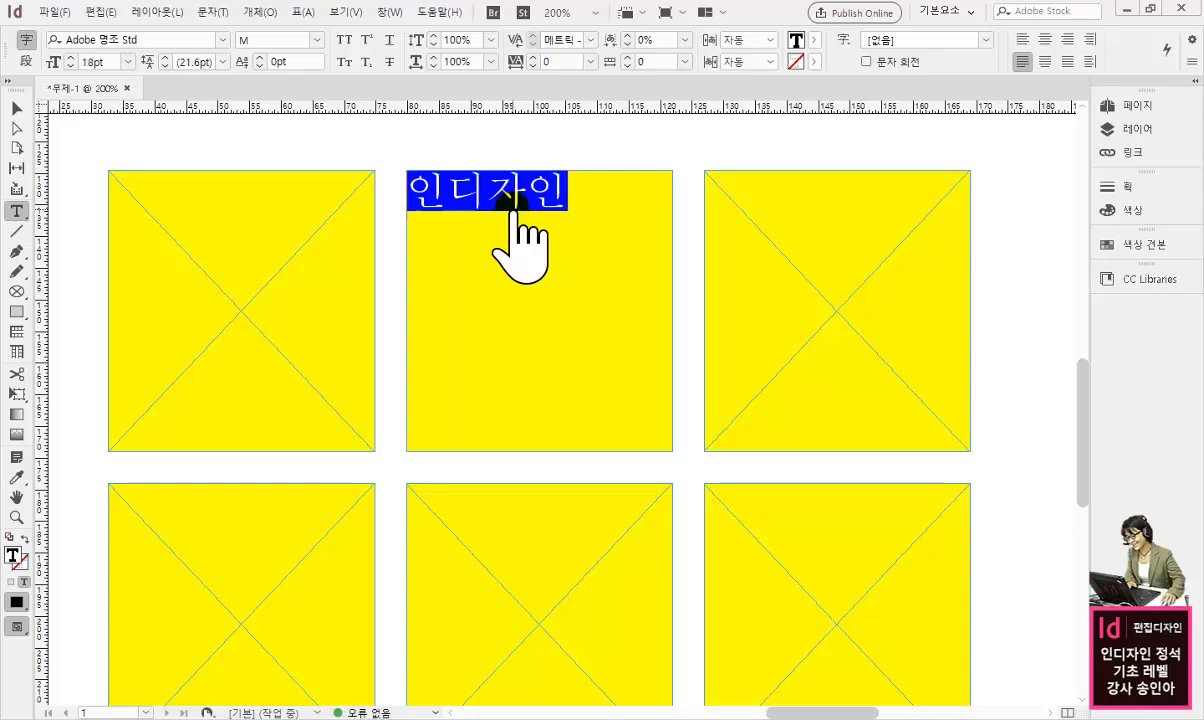
# - Add the instructor's name on a second line below "인디자인" and centre both lines horizontally
pyautogui.click(583, 207)
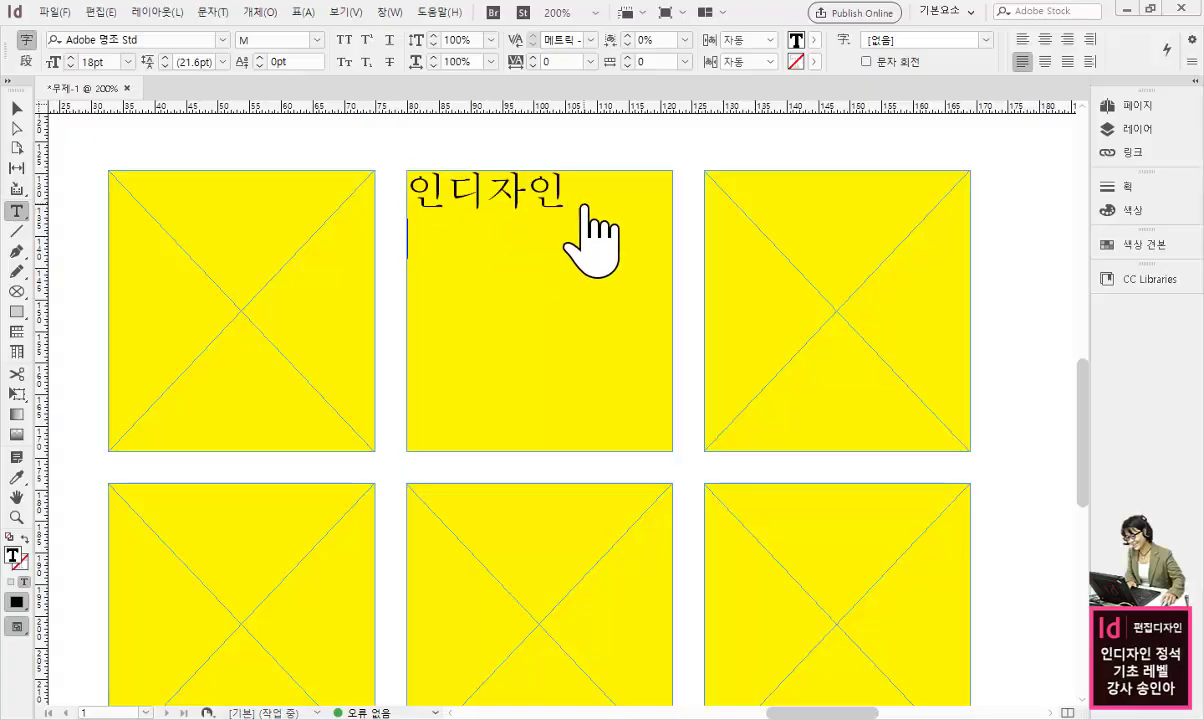
pyautogui.write('ㅅㅇ')
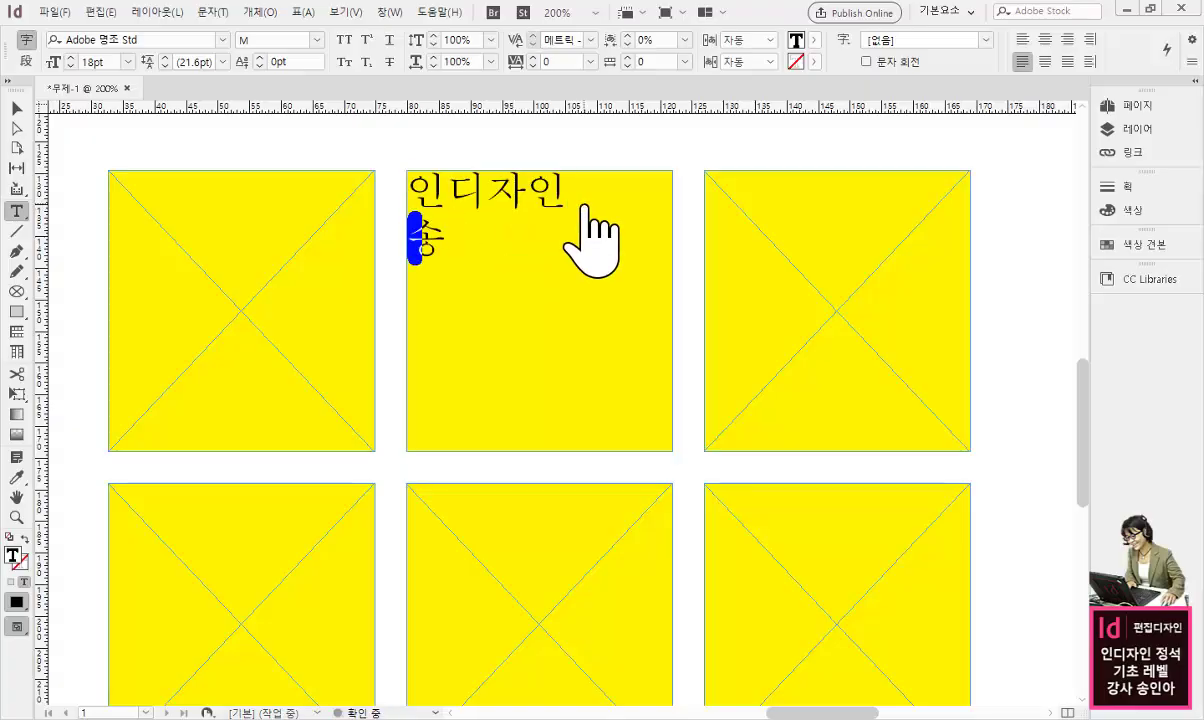
pyautogui.write('인아')
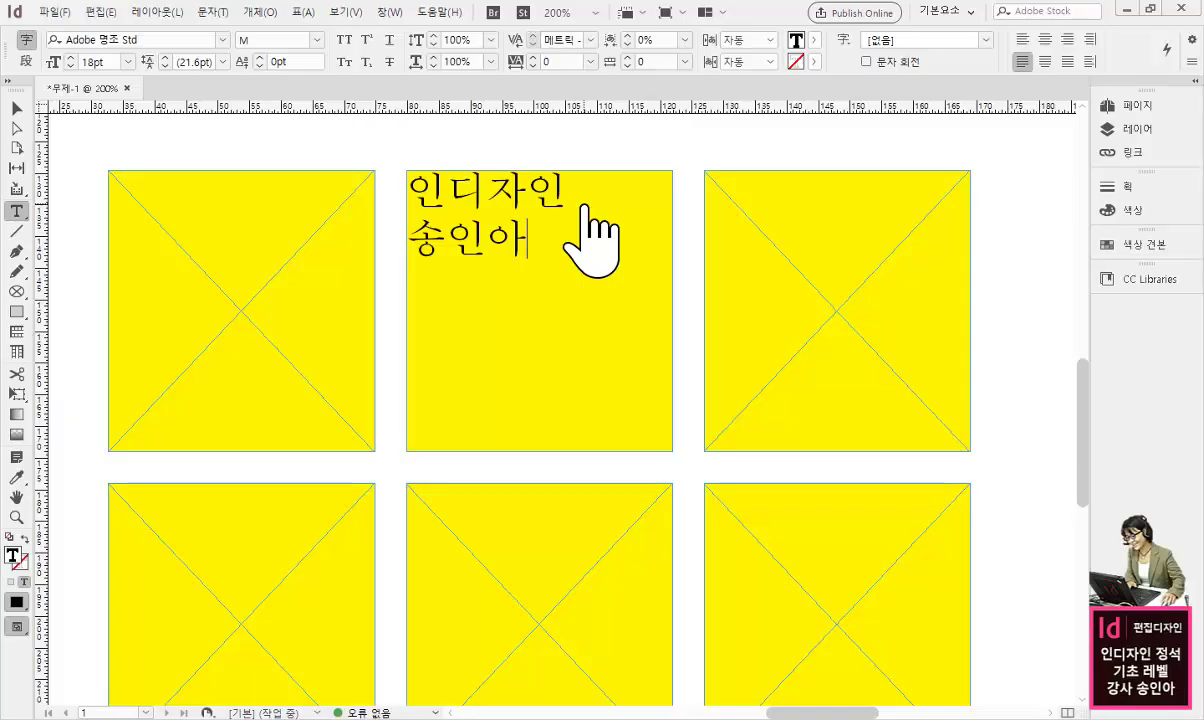
pyautogui.hotkey('ctrl', 'shift', 'c')
pyautogui.hotkey('ctrl', 'a')
pyautogui.hotkey('ctrl', 'shift', 'c')
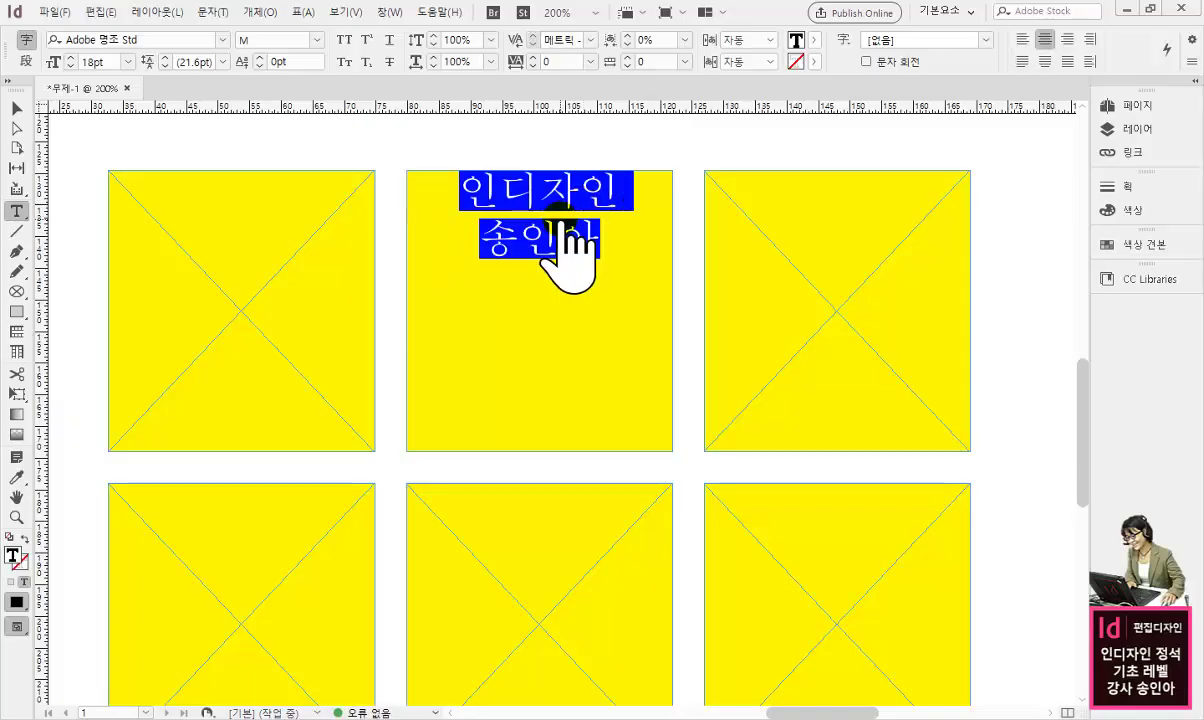
# - Centre the two lines of text vertically inside the yellow text frame through its text frame options
pyautogui.click(562, 228)
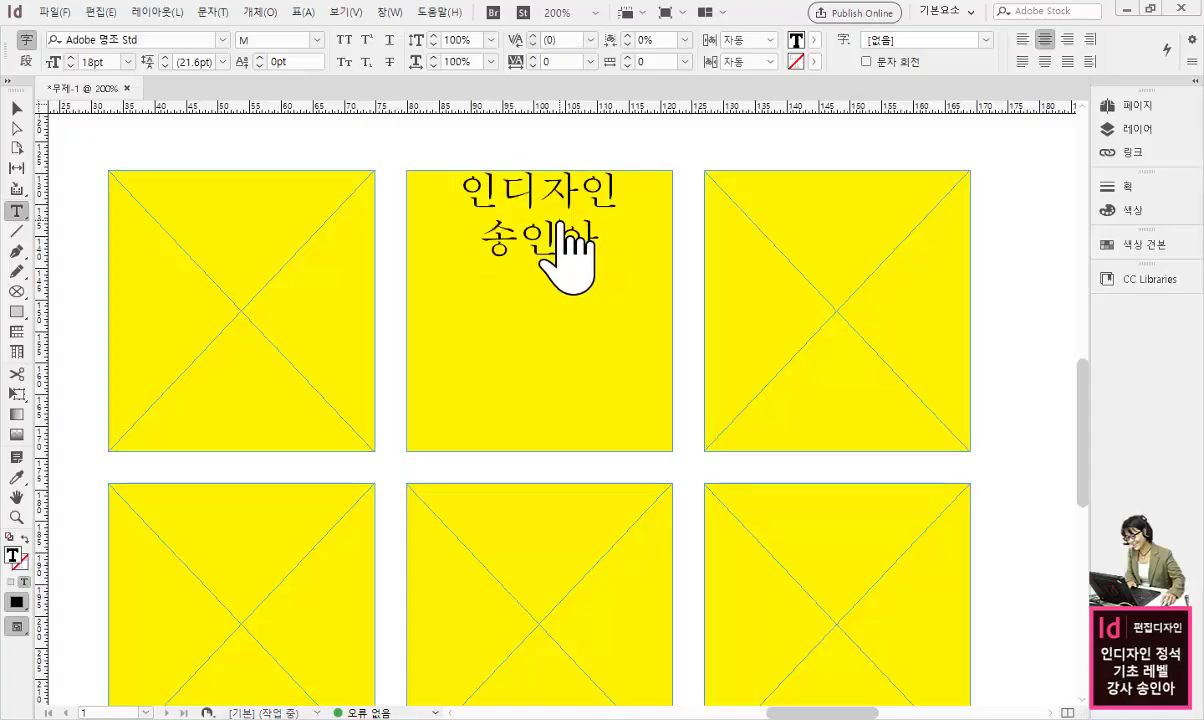
pyautogui.click(258, 12)
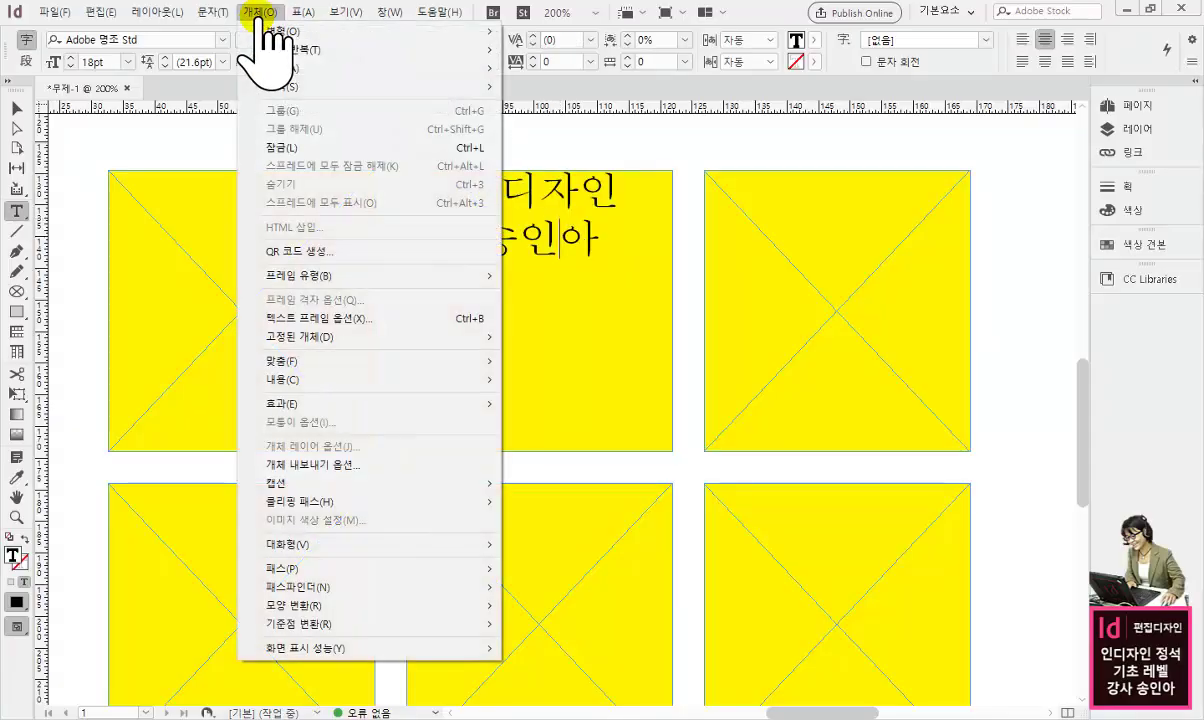
pyautogui.click(362, 316)
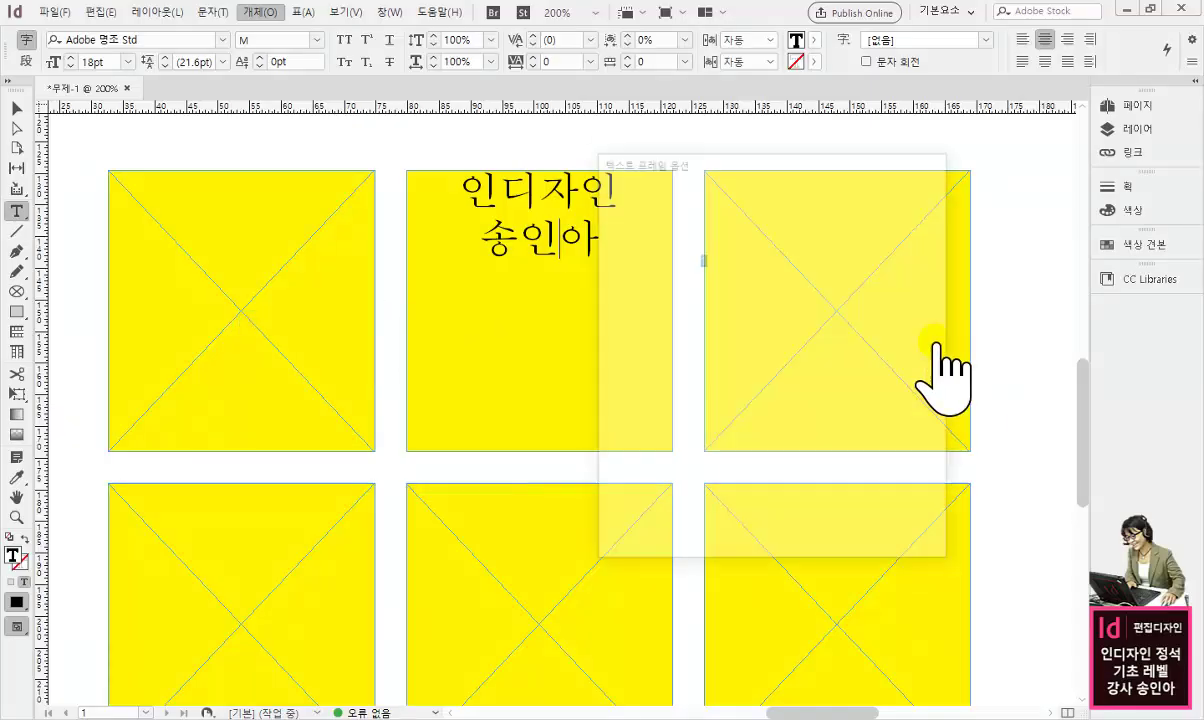
pyautogui.click(815, 440)
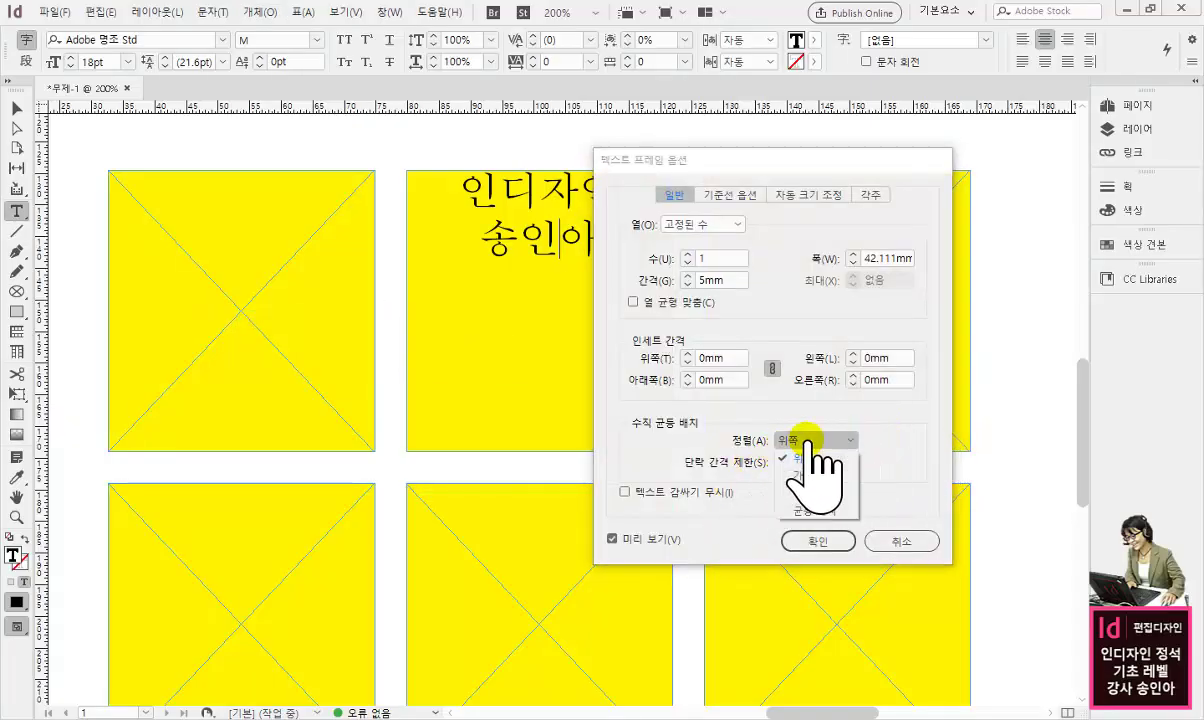
pyautogui.click(806, 472)
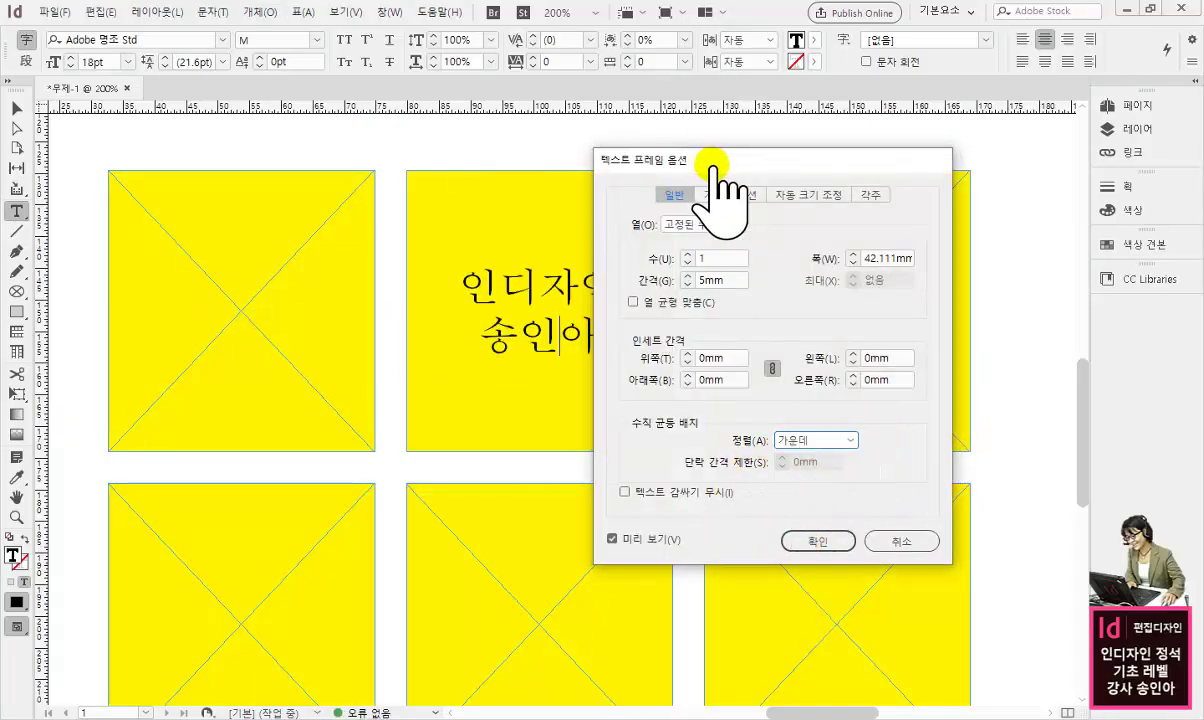
pyautogui.moveTo(712, 158); pyautogui.dragTo(885, 93)
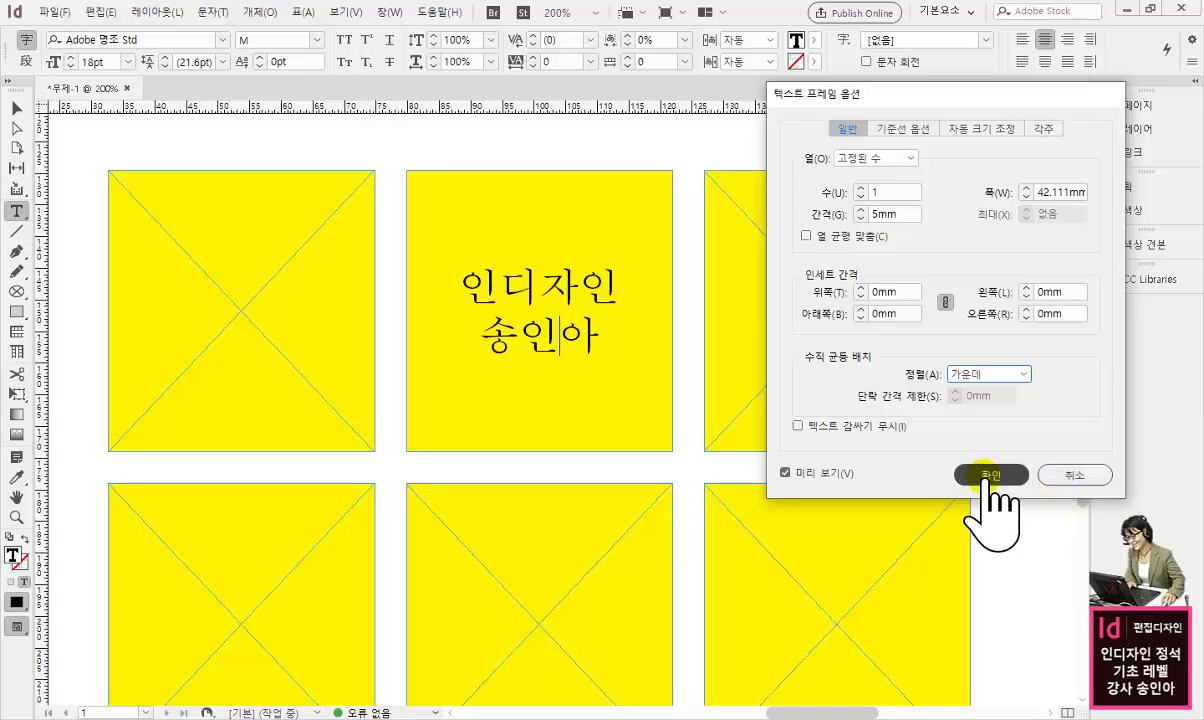
pyautogui.scroll(1, 910, 374)
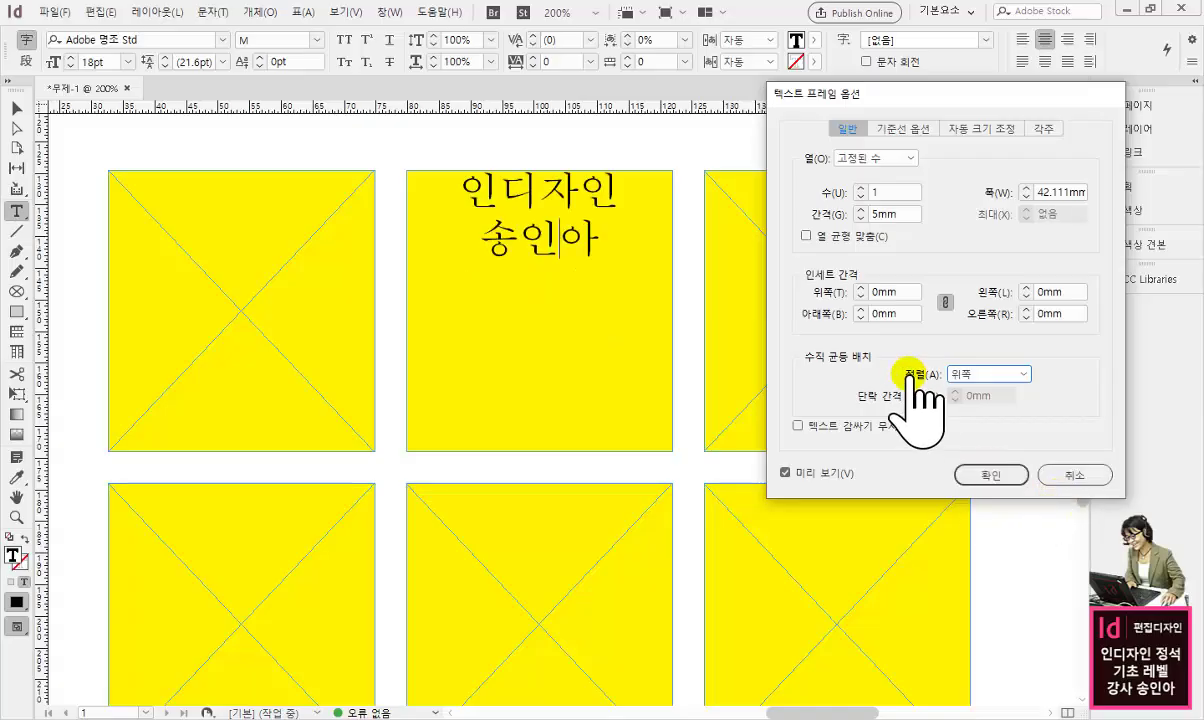
pyautogui.click(975, 376)
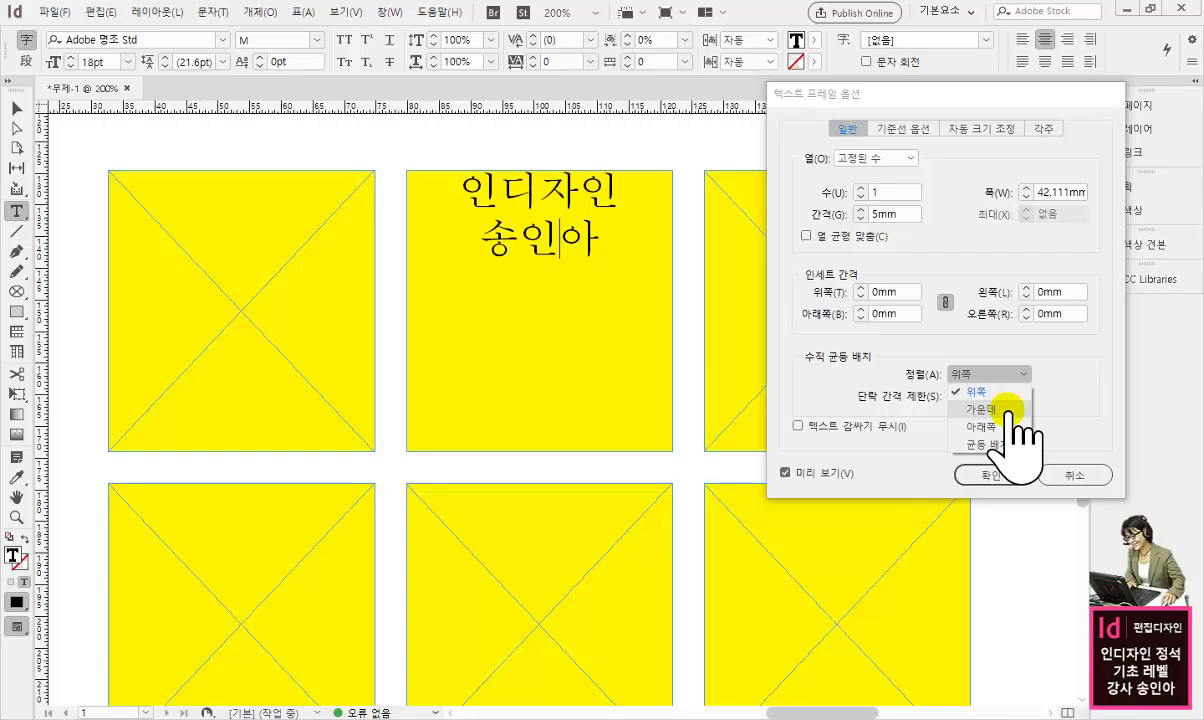
pyautogui.click(780, 370)
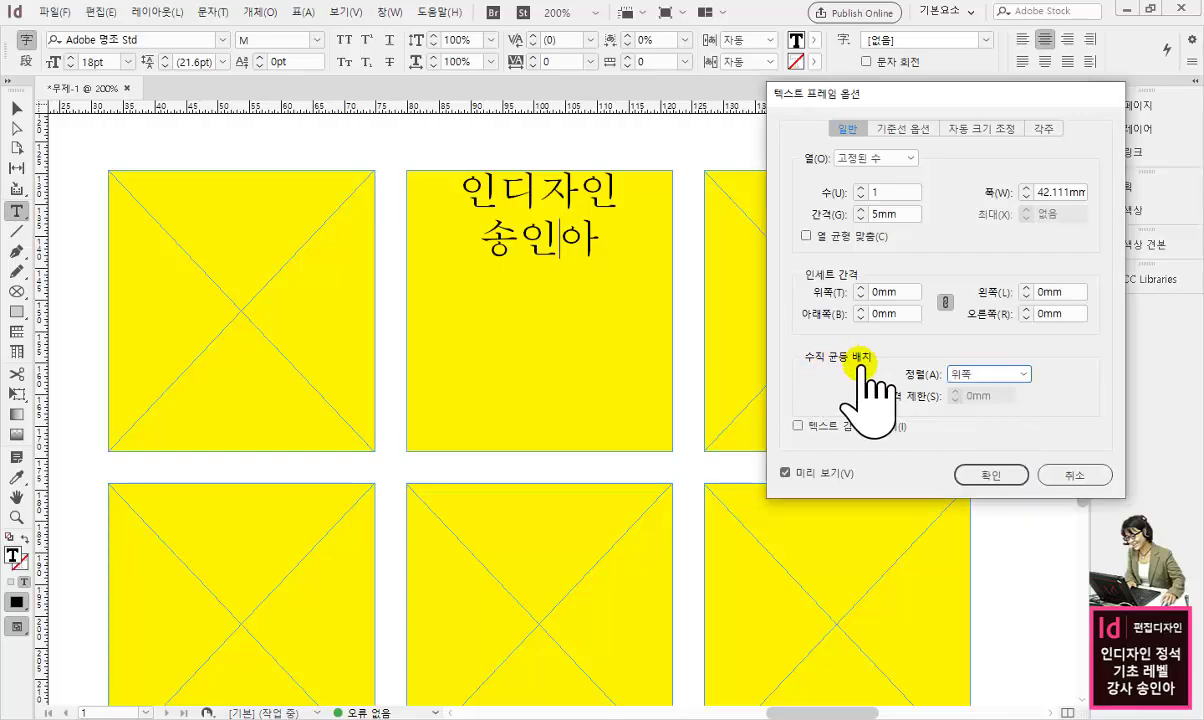
pyautogui.click(975, 376)
pyautogui.click(1010, 400)
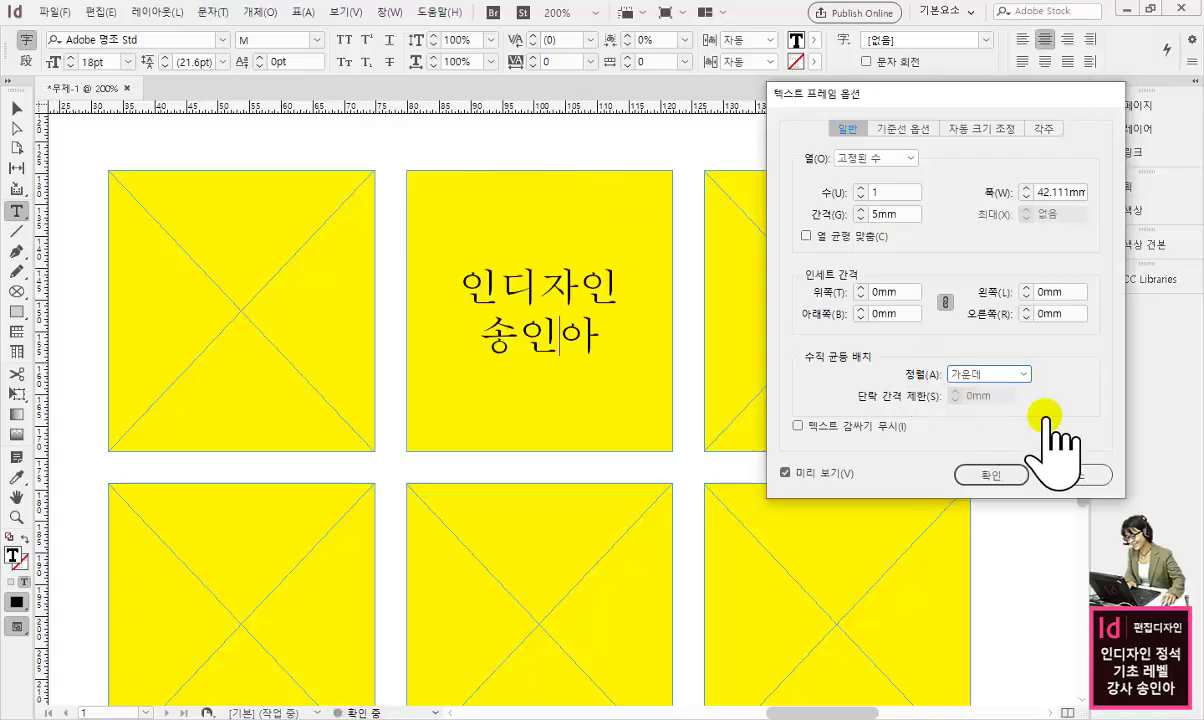
pyautogui.click(990, 475)
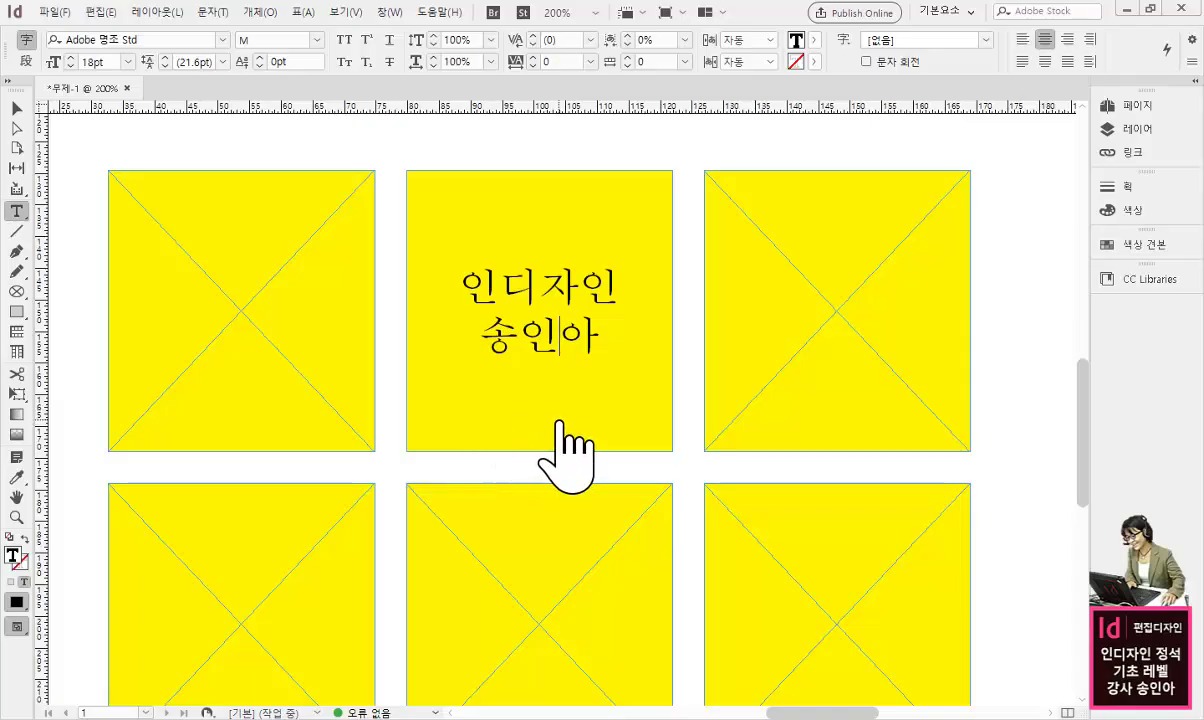
# - Draw a polygon frame about 28 by 32 mm beside the upper ellipse frames and give it five sides
pyautogui.scroll(-10, 565, 445)
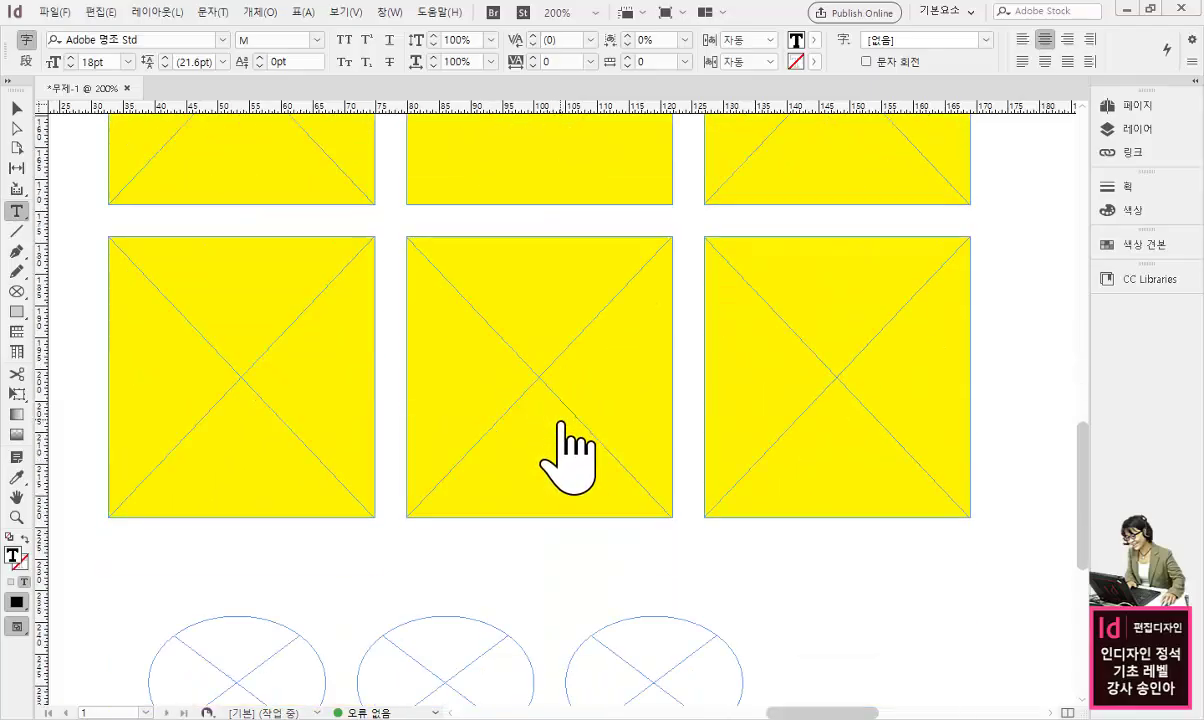
pyautogui.scroll(-3, 565, 445)
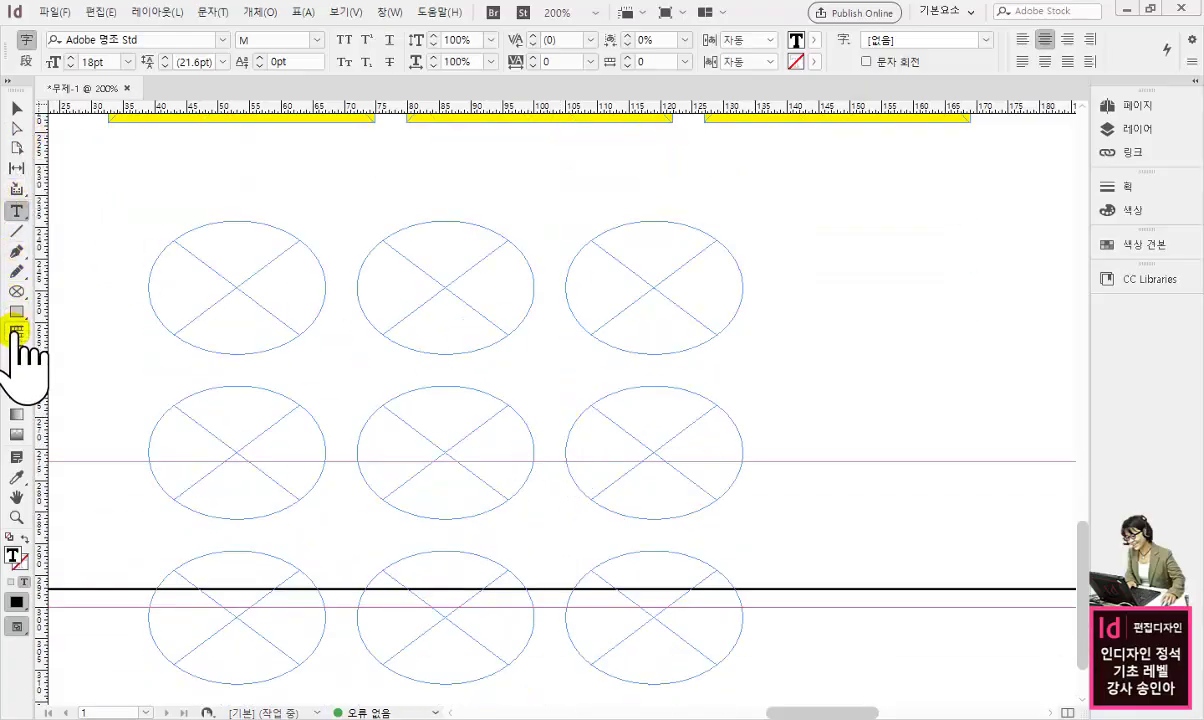
pyautogui.moveTo(17, 296); pyautogui.dragTo(75, 347)
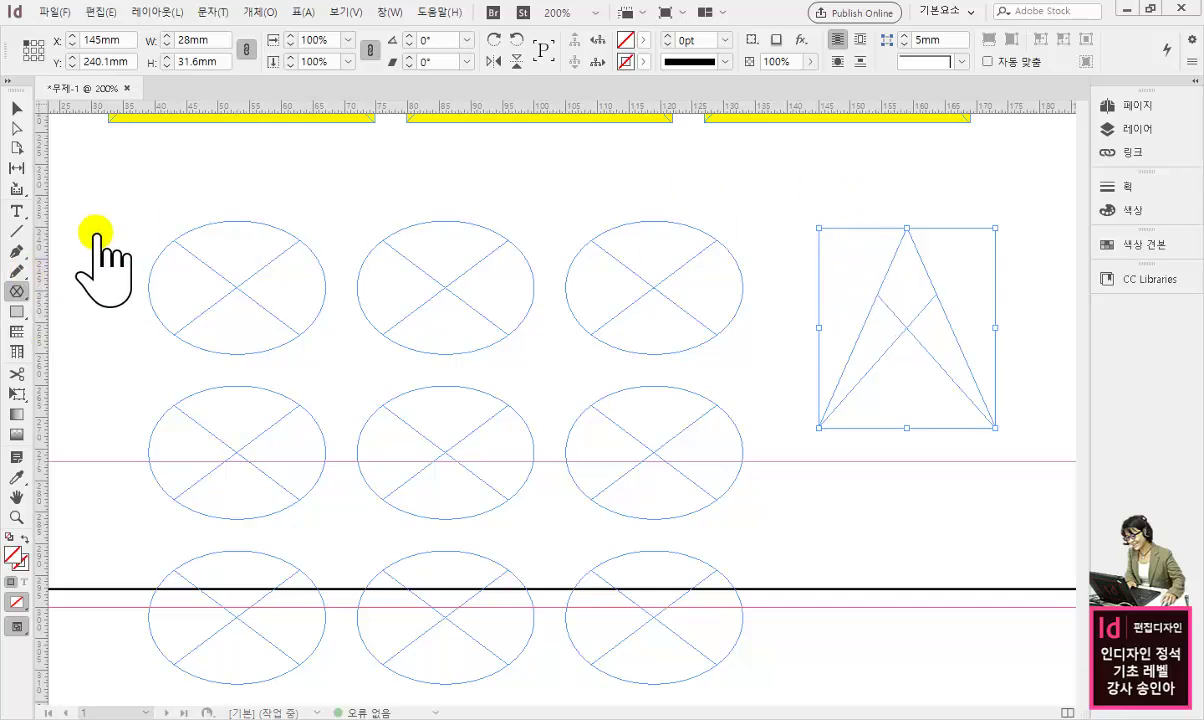
pyautogui.doubleClick(16, 291)
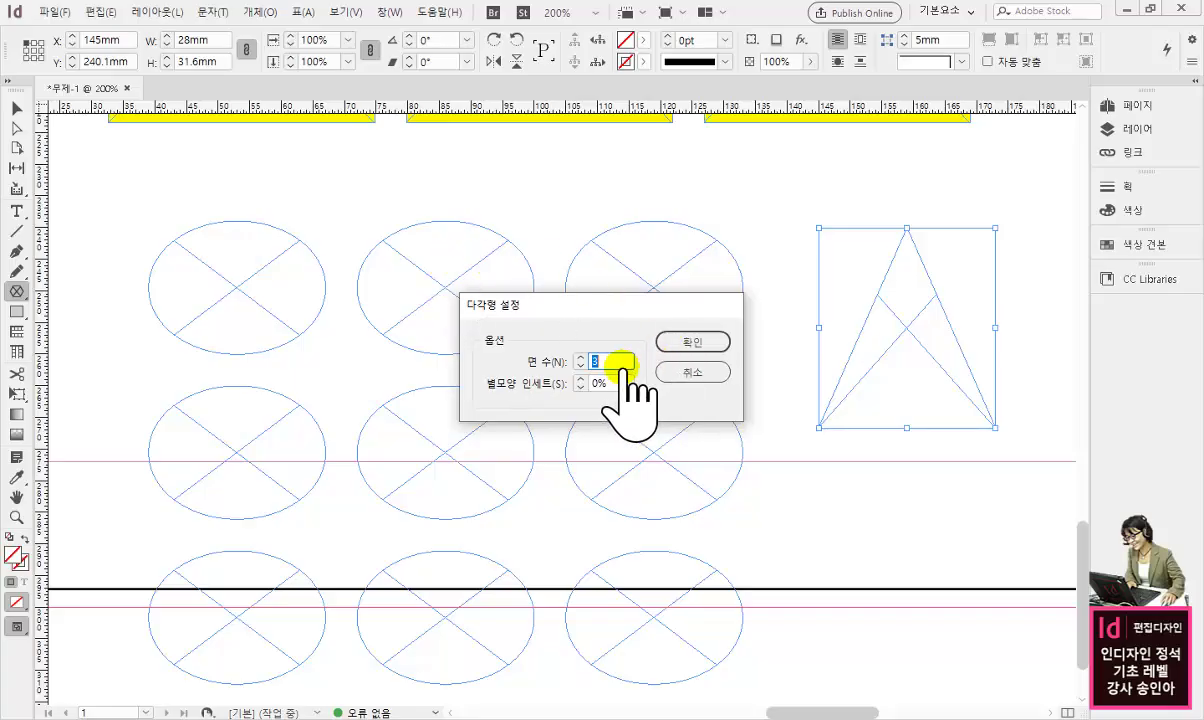
pyautogui.write('5')
pyautogui.click(692, 341)
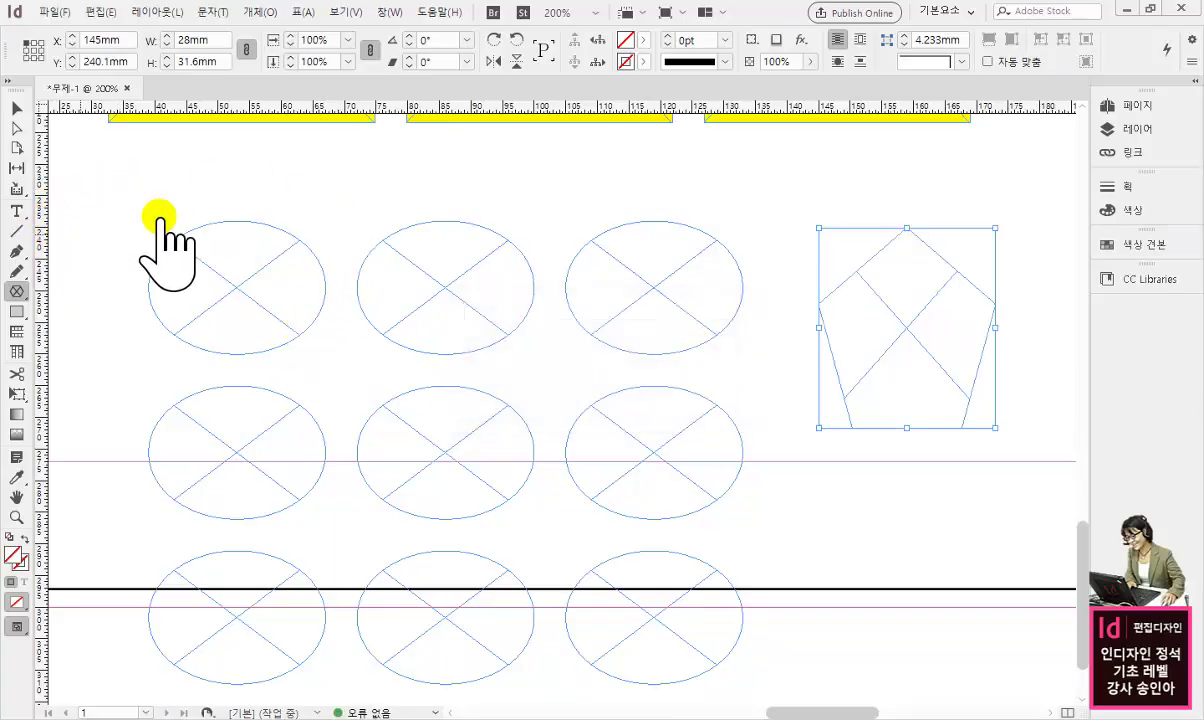
pyautogui.click(342, 184)
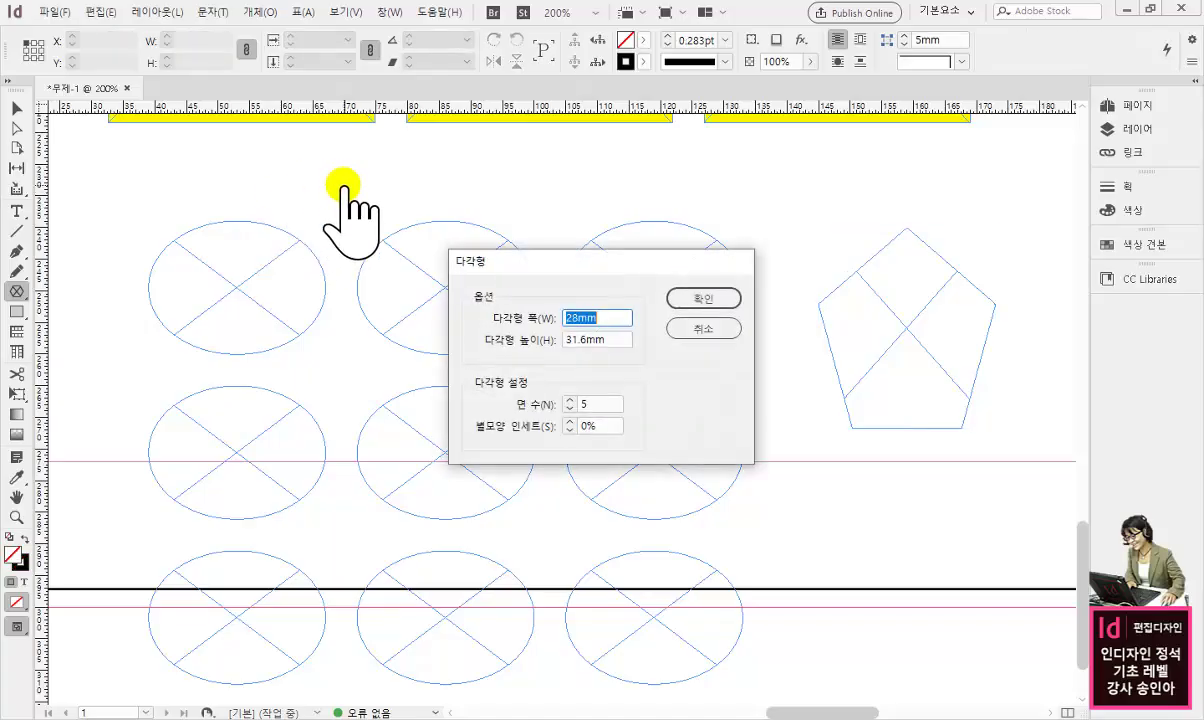
pyautogui.click(703, 328)
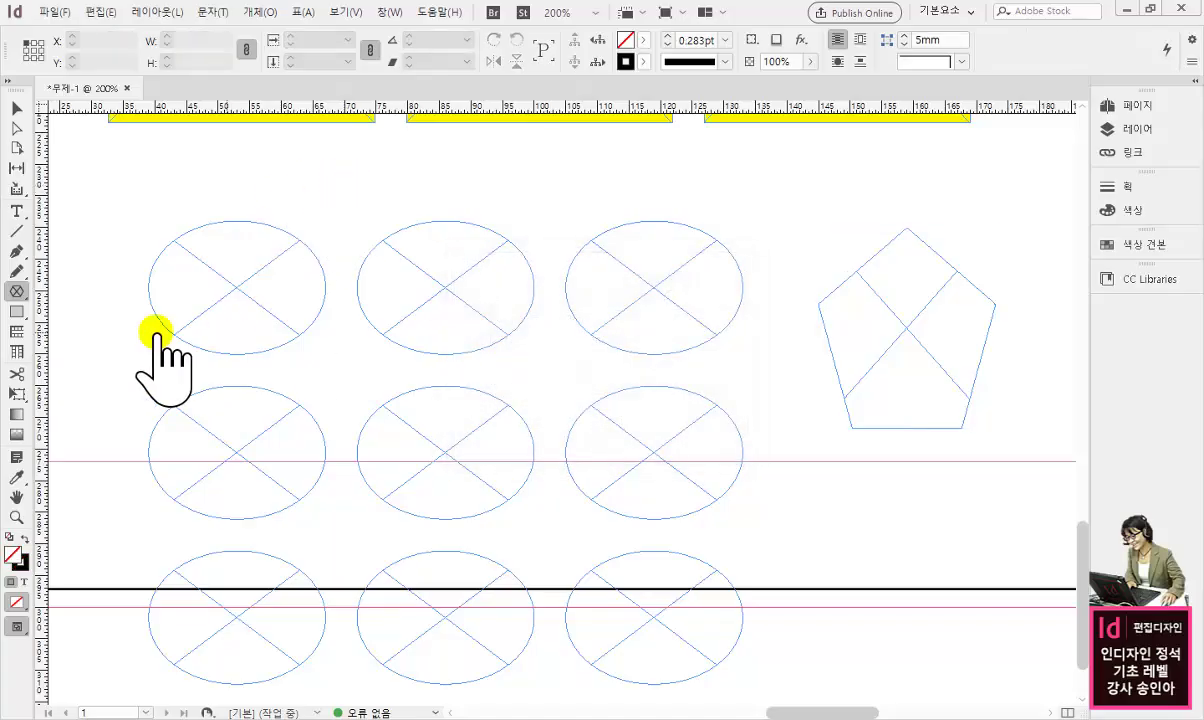
pyautogui.doubleClick(17, 292)
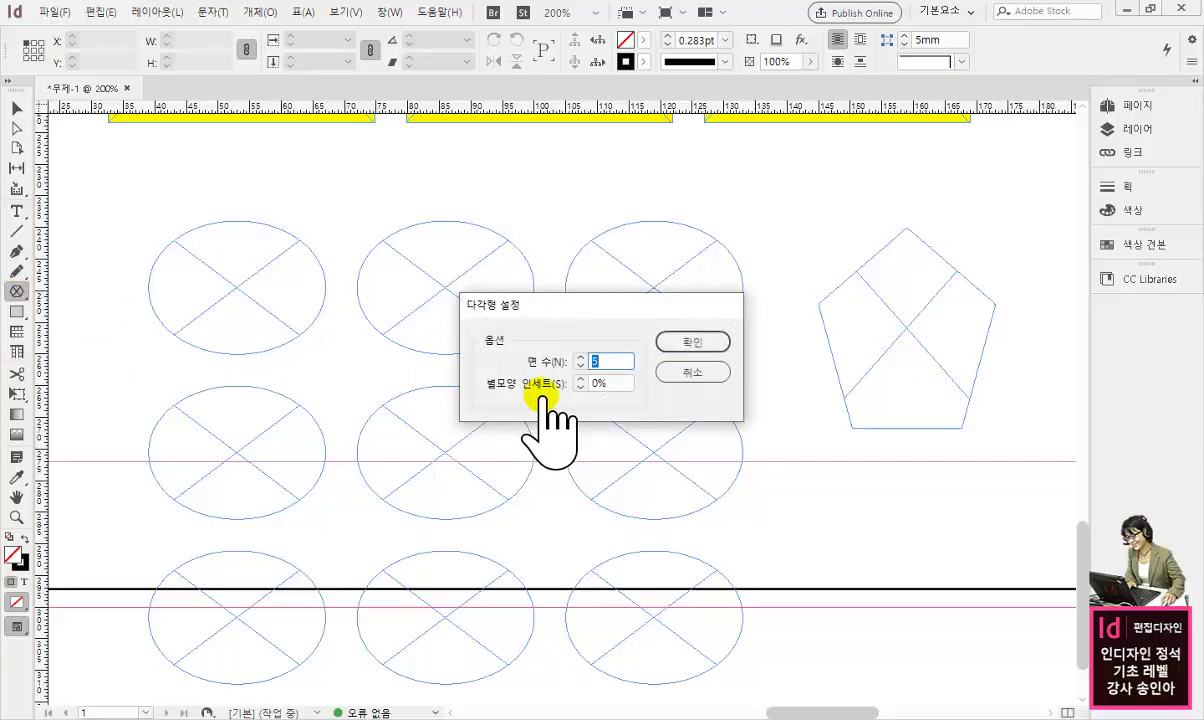
pyautogui.click(690, 372)
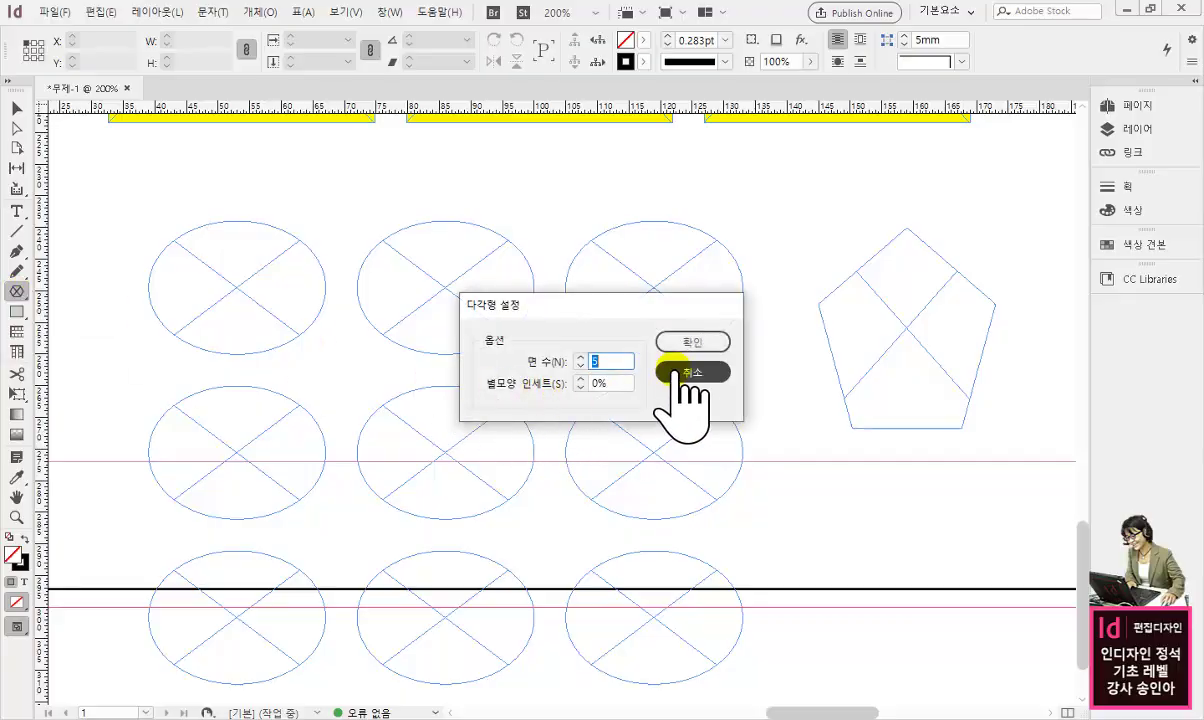
# - Create a 20 by 20 mm polygon frame with 6 sides and a 30% star inset near the upper ellipses
pyautogui.click(548, 170)
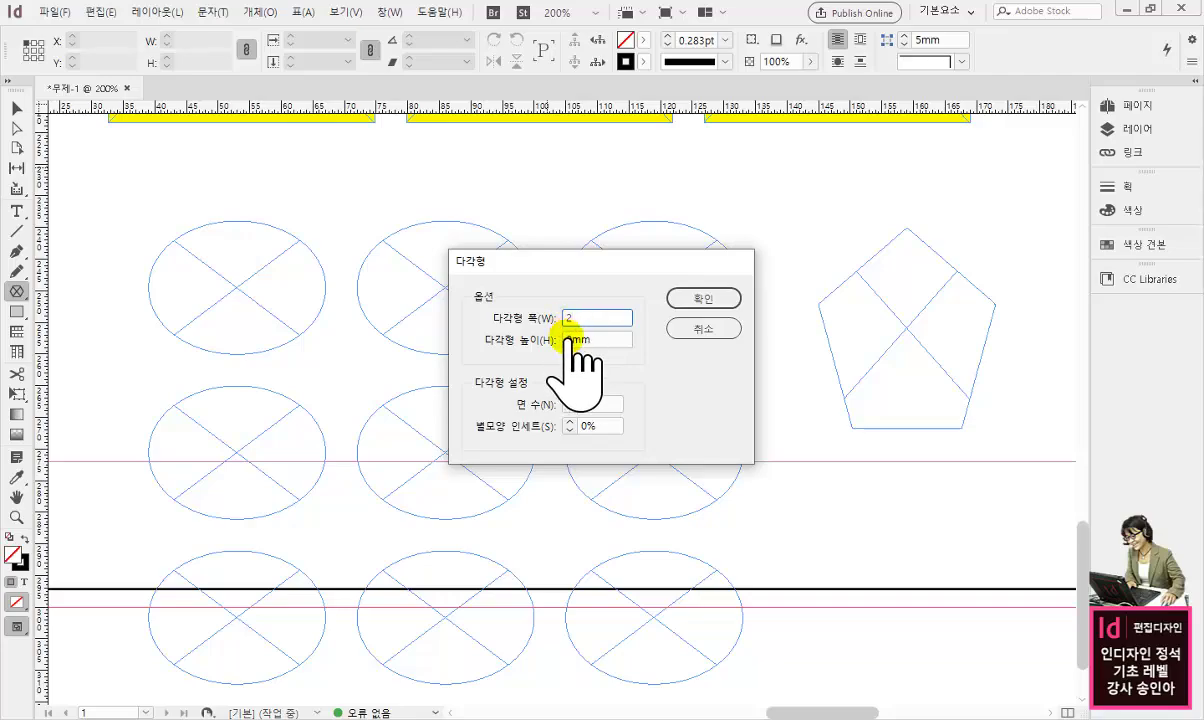
pyautogui.write('020')
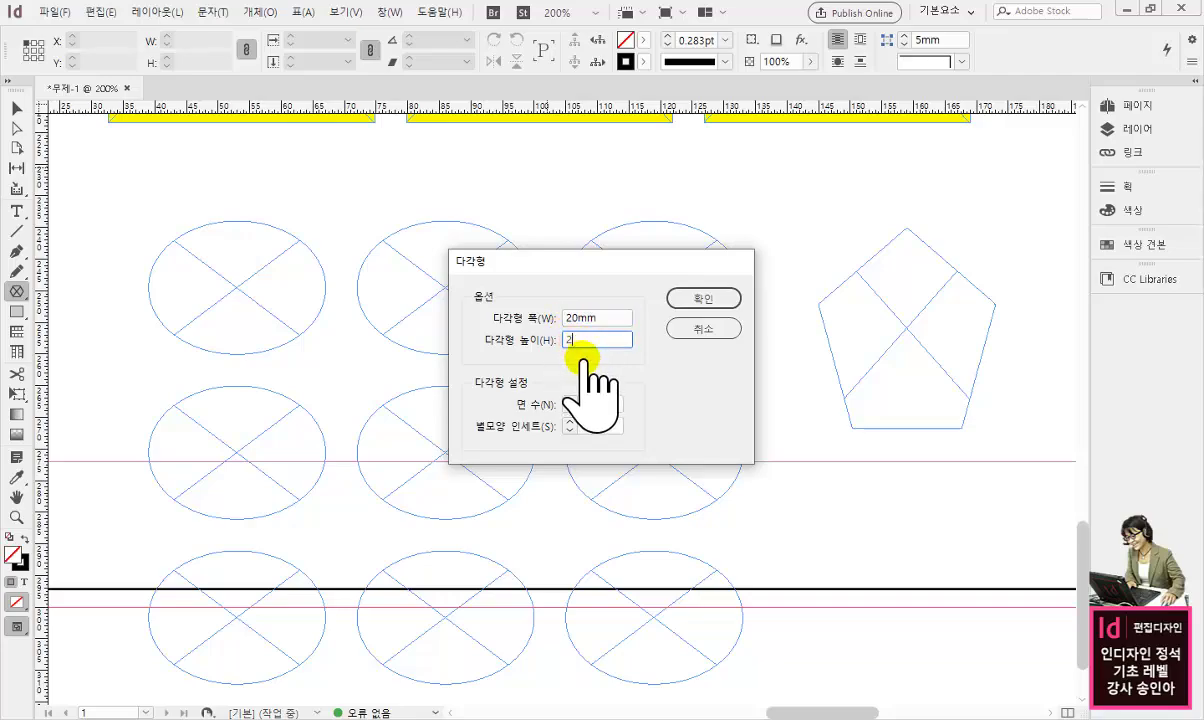
pyautogui.click(568, 400)
pyautogui.click(585, 427)
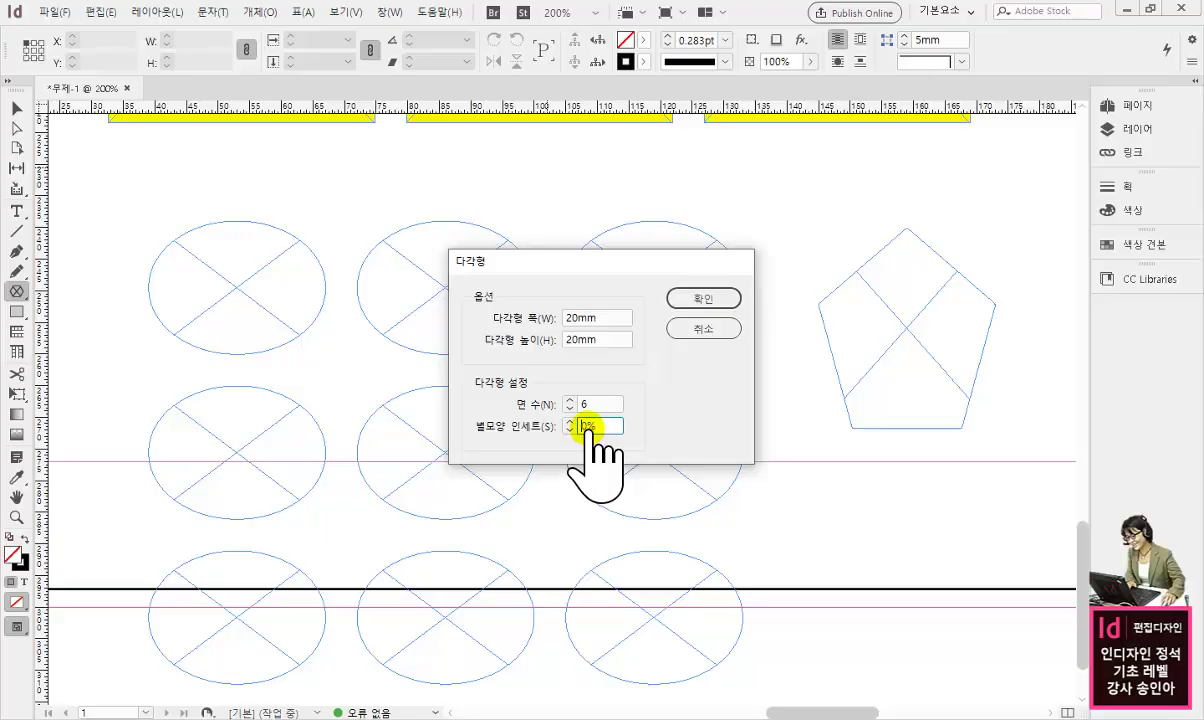
pyautogui.write('30')
pyautogui.click(700, 299)
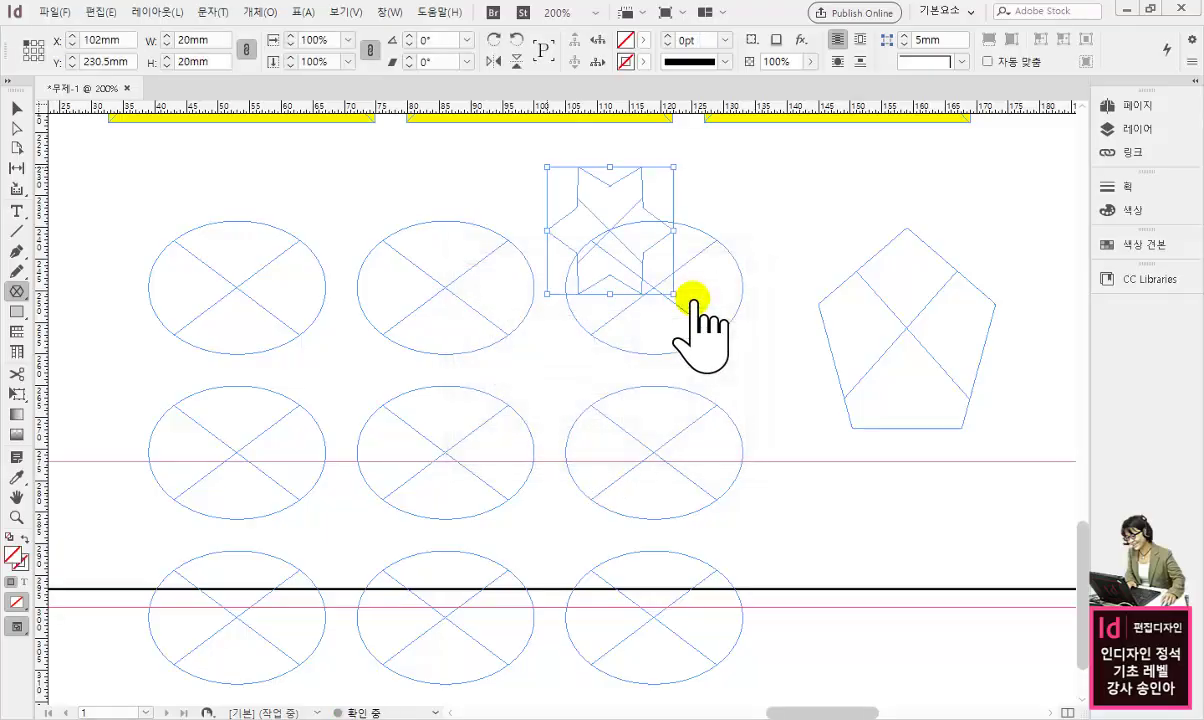
# - Move the six-pointed star to the empty area above the pentagon, and shift the pentagon down and left, clear of the star
pyautogui.click(16, 108)
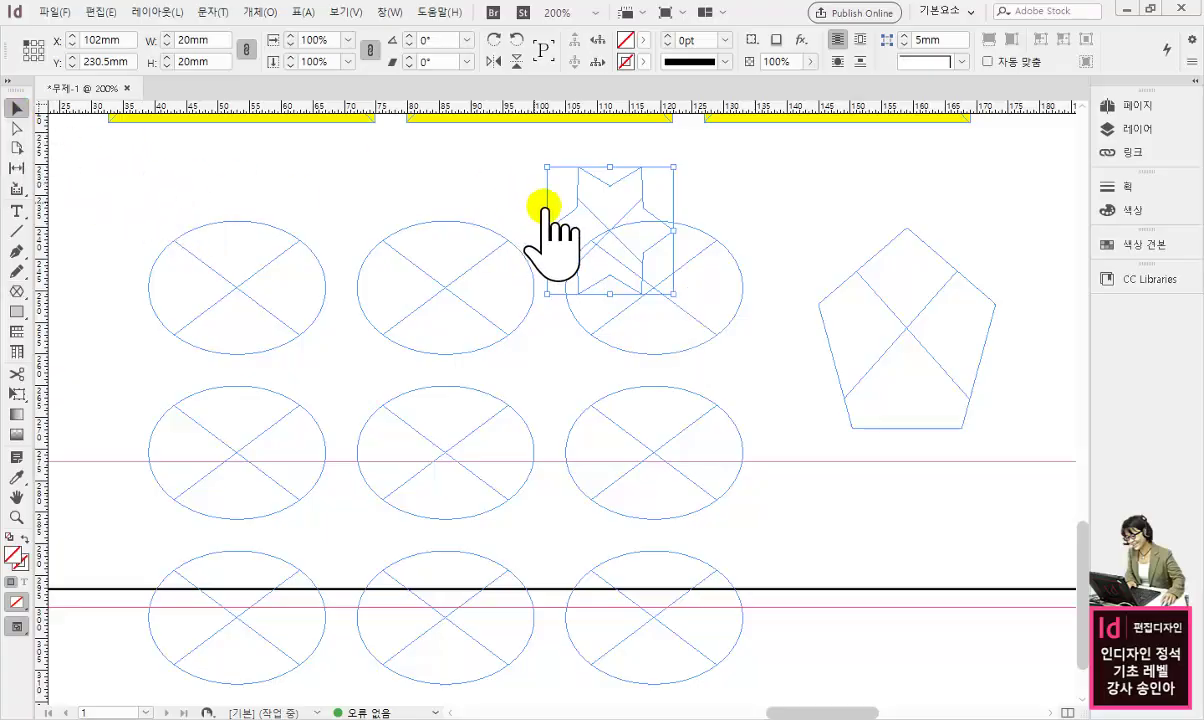
pyautogui.moveTo(623, 214); pyautogui.dragTo(797, 192)
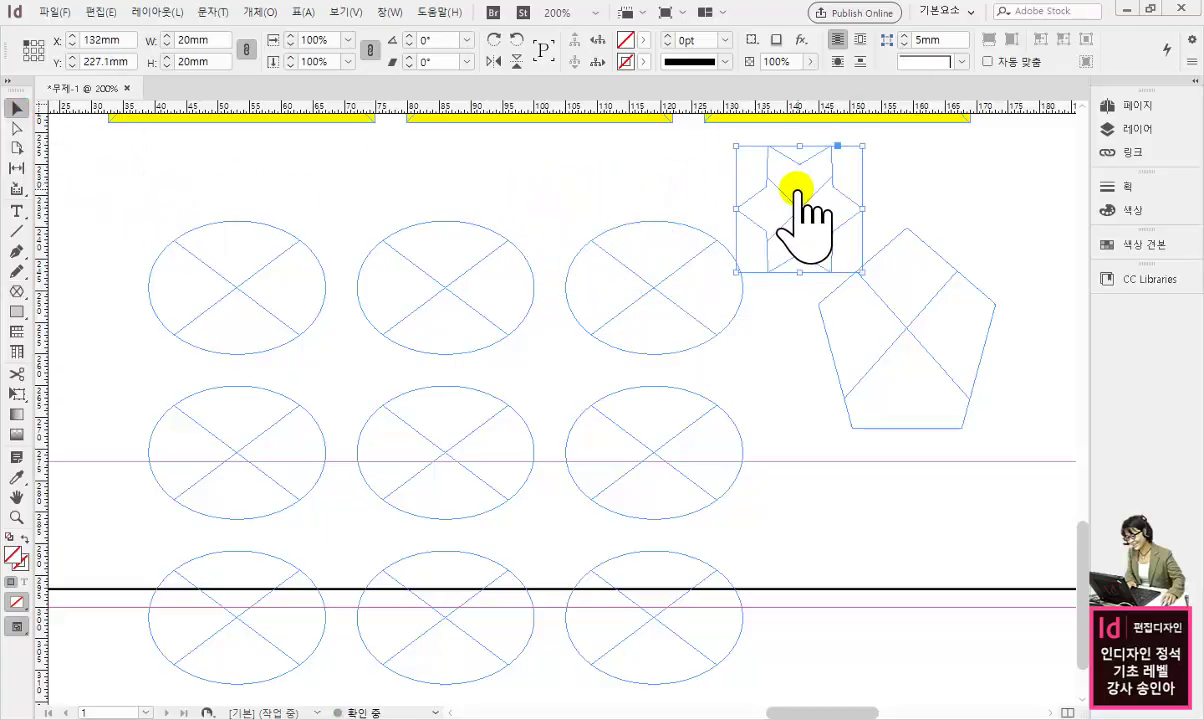
pyautogui.hotkey('ctrl', '=')
pyautogui.moveTo(640, 400); pyautogui.dragTo(531, 341)
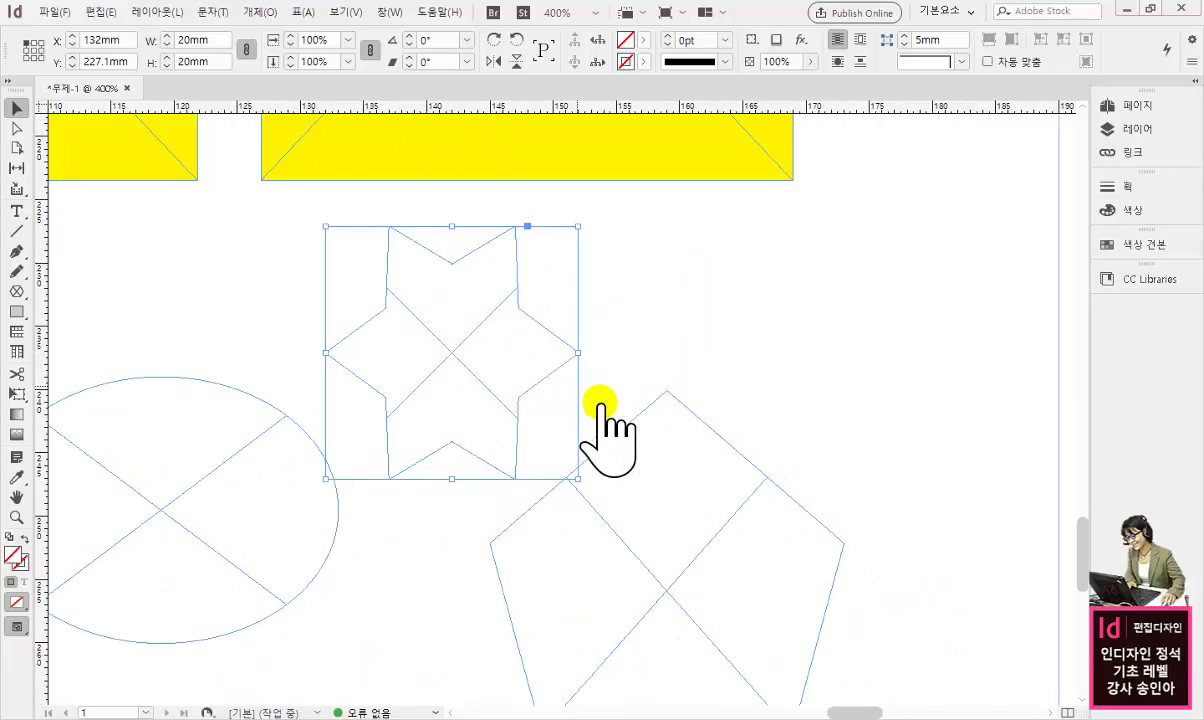
pyautogui.click(623, 516)
pyautogui.moveTo(623, 516); pyautogui.dragTo(346, 715)
pyautogui.click(470, 390)
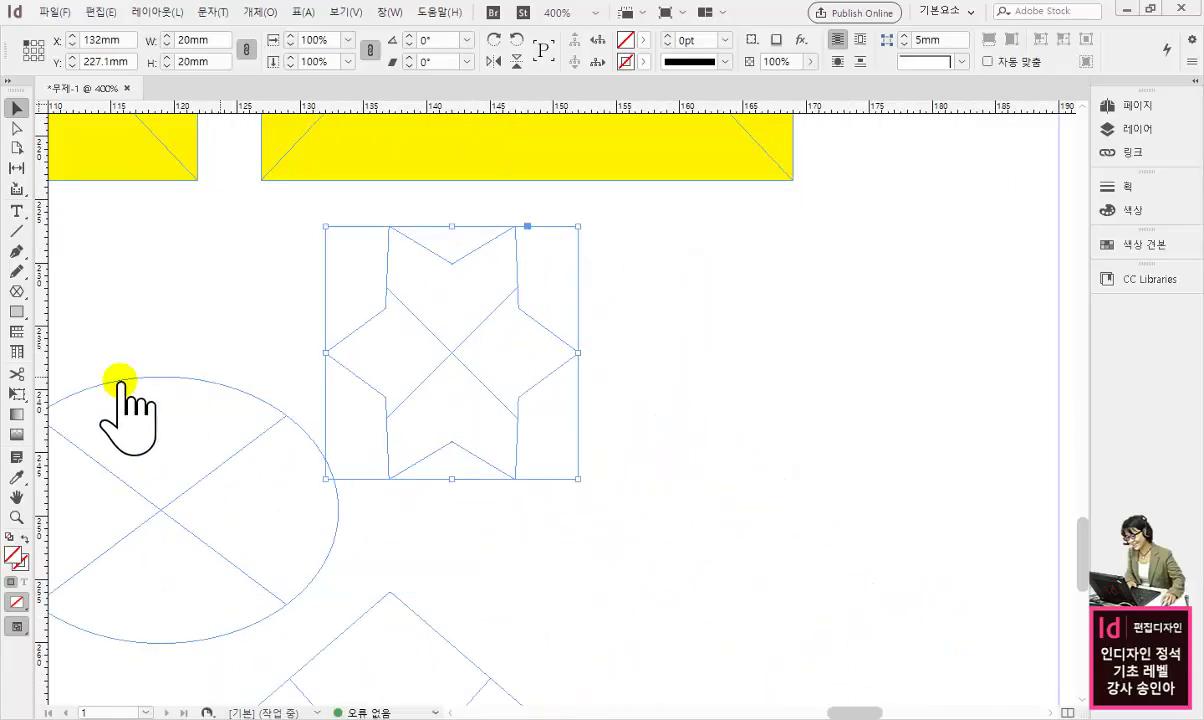
# - Draw a star frame with 12 sides and a 60% star inset, about 20 by 18 mm, beside the six-pointed star
pyautogui.click(17, 291)
pyautogui.click(661, 317)
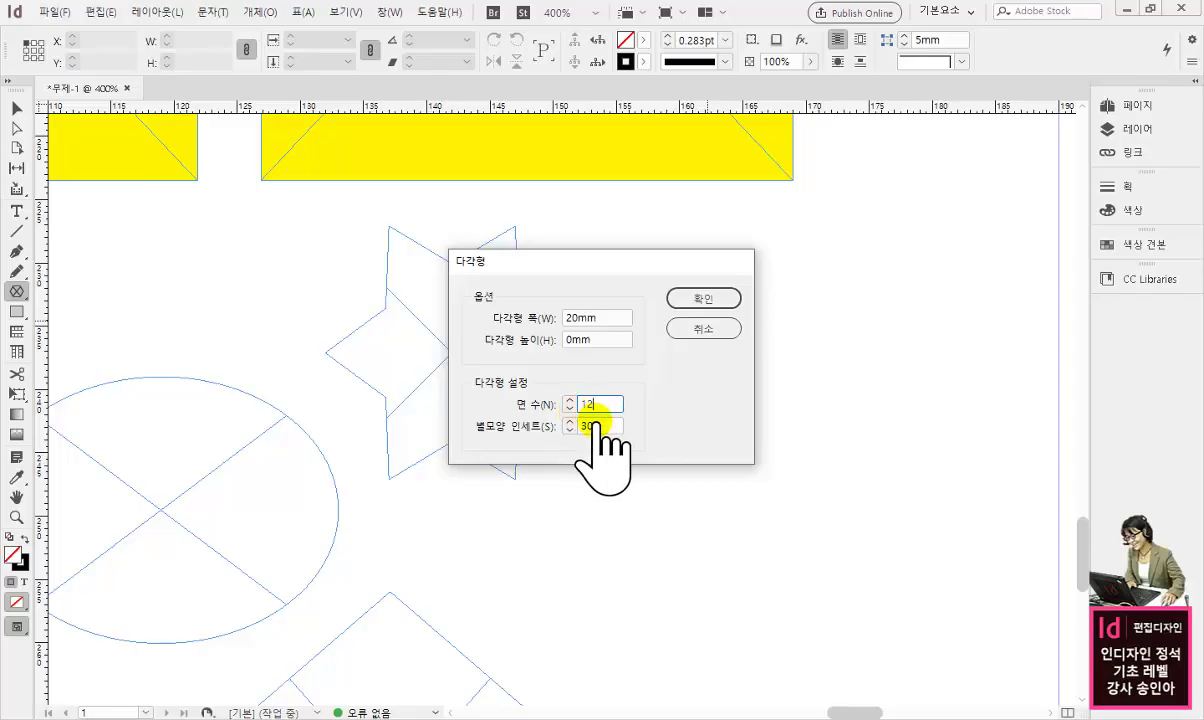
pyautogui.click(589, 425)
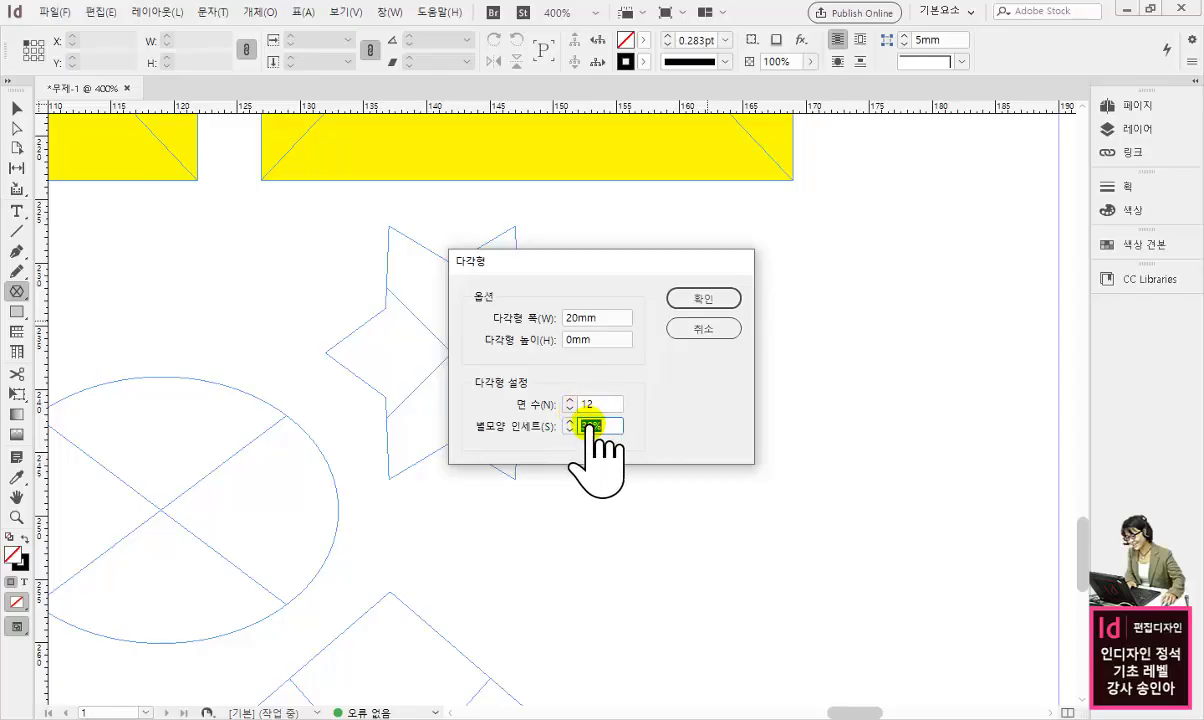
pyautogui.write('60')
pyautogui.click(726, 300)
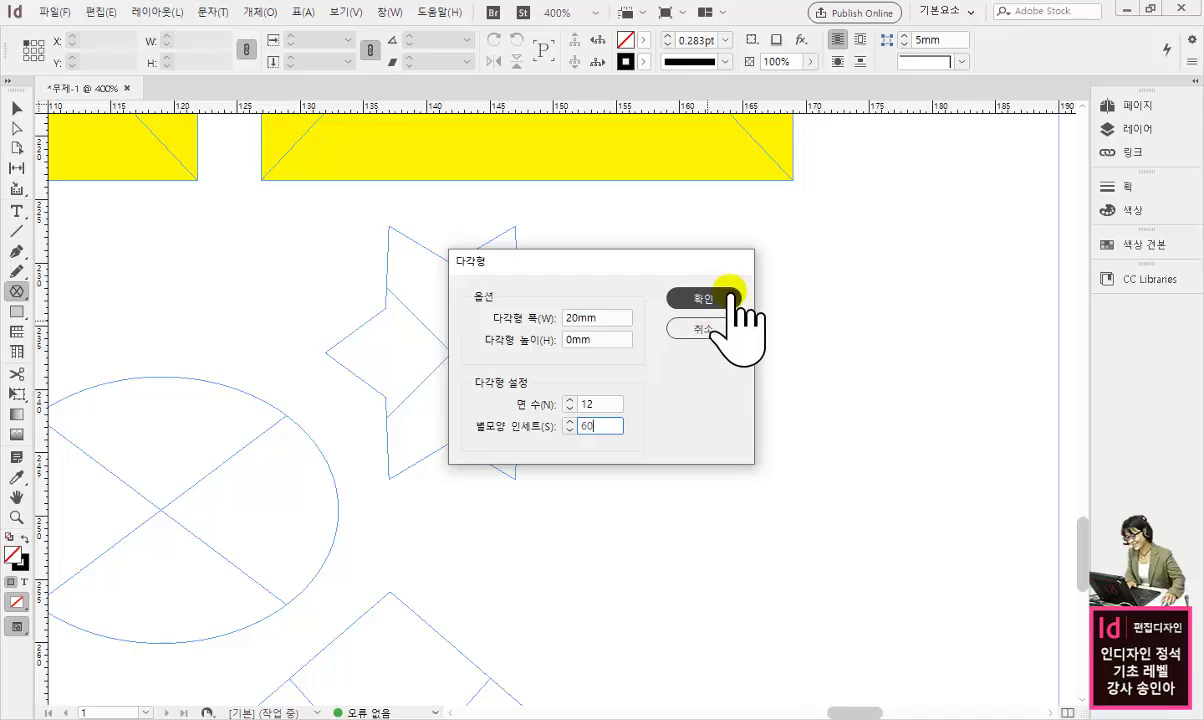
pyautogui.moveTo(930, 505); pyautogui.dragTo(928, 507)
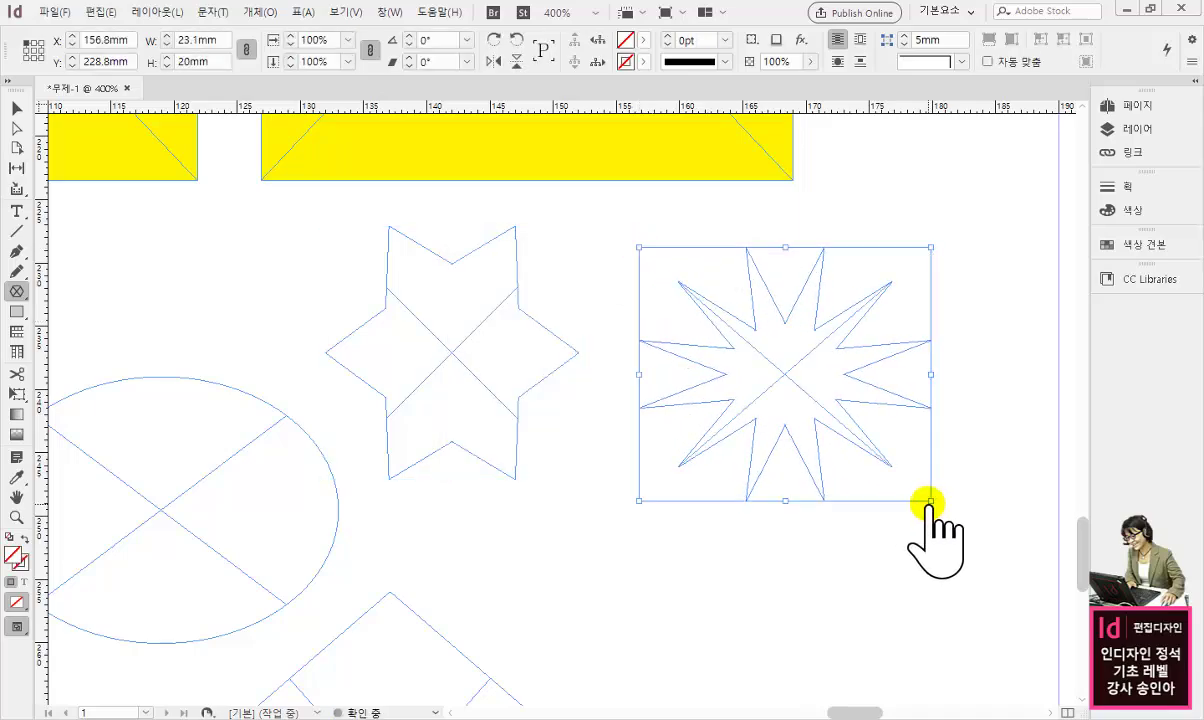
pyautogui.hotkey('ctrl', 'z')
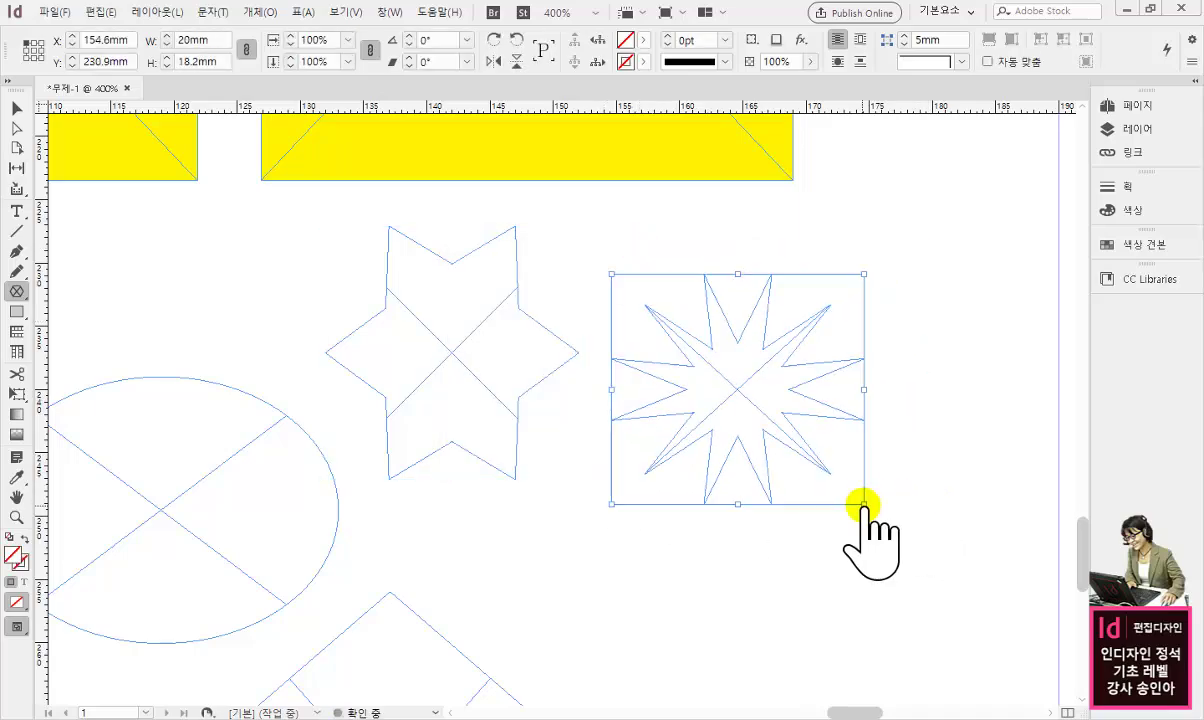
# - Undo the extra trial stars drawn near the large twelve-pointed star
pyautogui.hotkey('ctrl', 'z')
pyautogui.hotkey('ctrl', 'z')
pyautogui.hotkey('ctrl', 'z')
pyautogui.hotkey('ctrl', 'z')
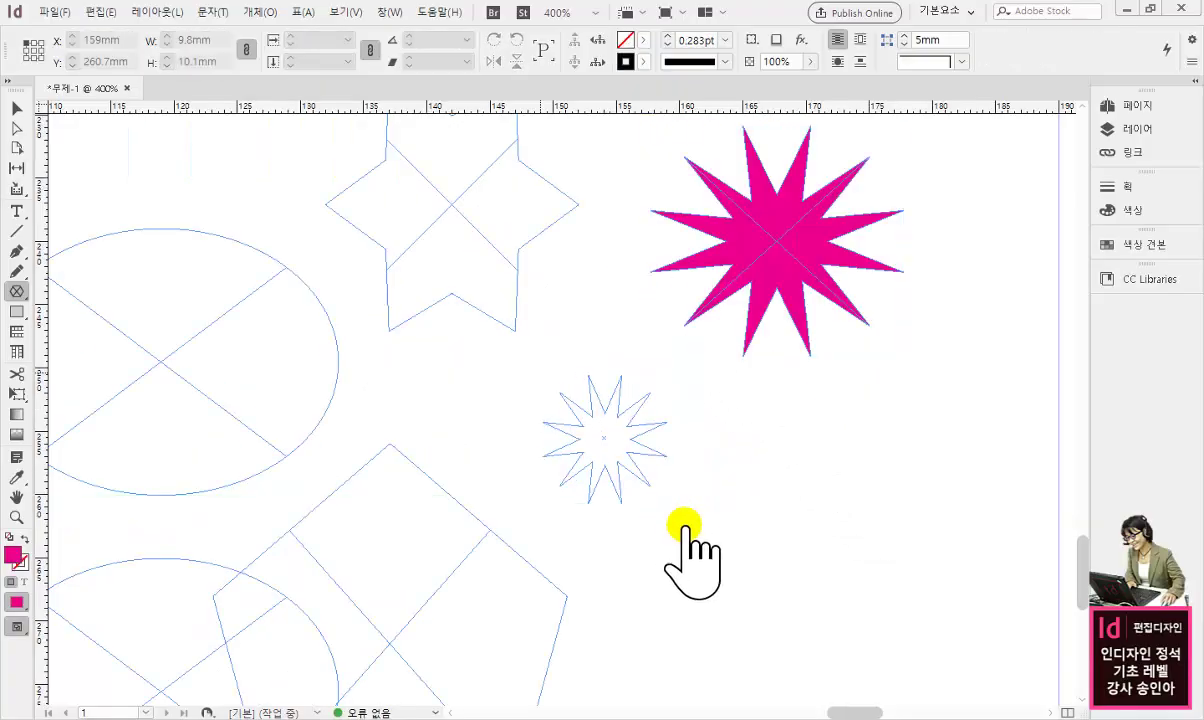
pyautogui.hotkey('ctrl', 'z')
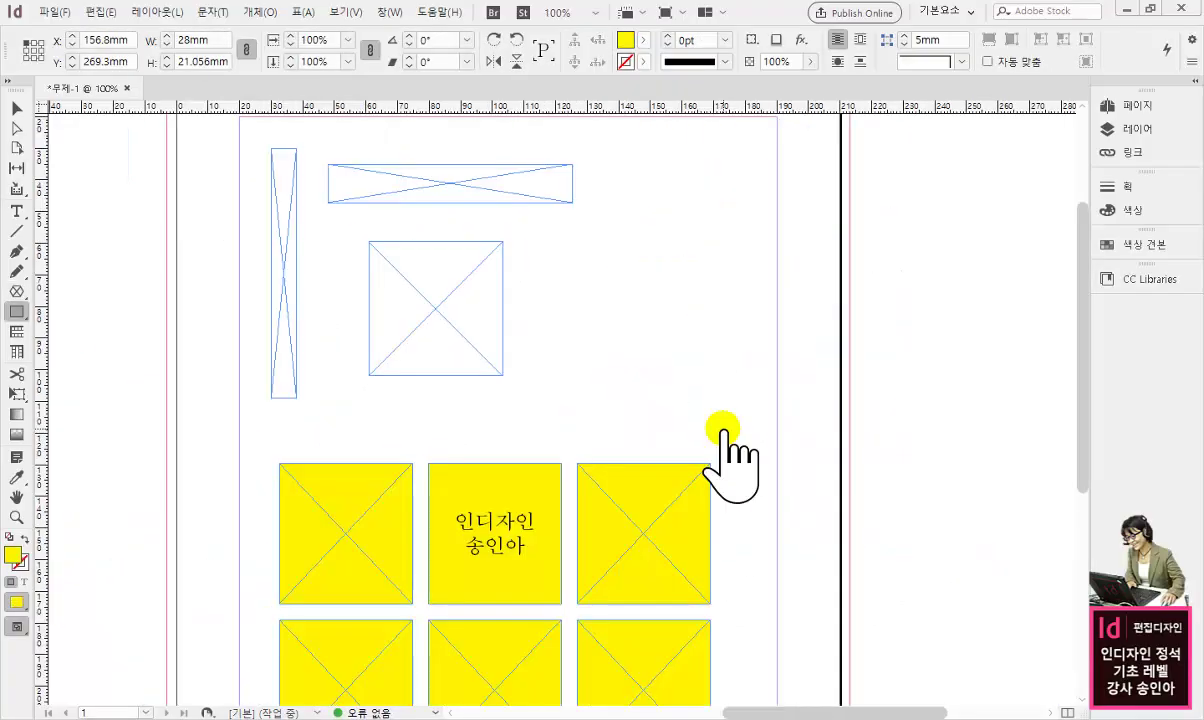
# - Shift the square frame slightly and draw two unfilled rectangles beside it with the Rectangle tool, about 38 by 39 mm and 38 by 35 mm
pyautogui.click(16, 107)
pyautogui.click(456, 296)
pyautogui.moveTo(456, 296)
pyautogui.mouseDown()
pyautogui.moveTo(537, 309)
pyautogui.moveTo(448, 294)
pyautogui.mouseUp()
pyautogui.click(16, 311)
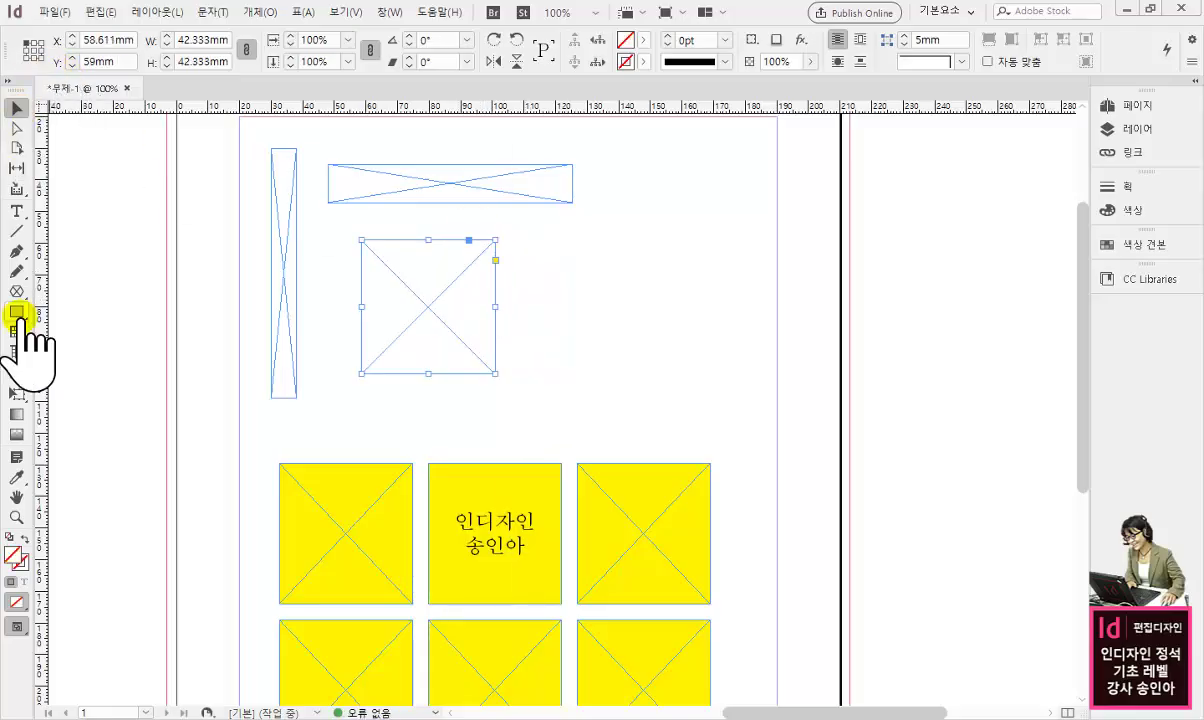
pyautogui.moveTo(522, 244); pyautogui.dragTo(643, 367)
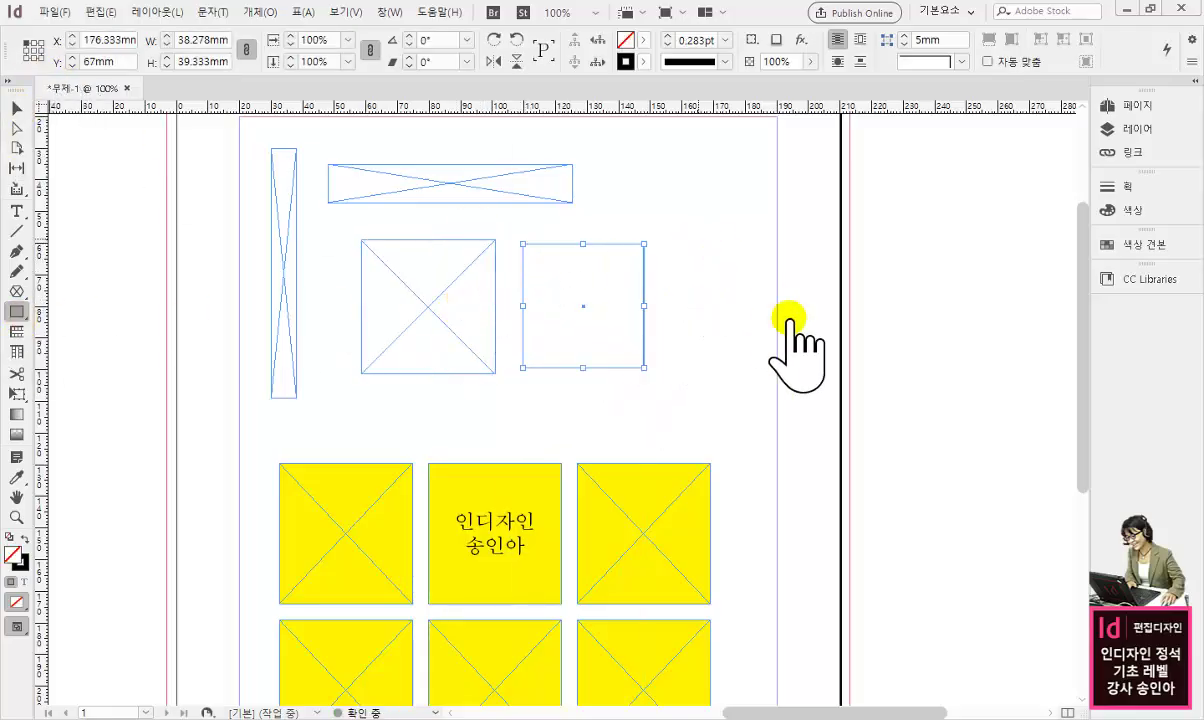
pyautogui.moveTo(702, 240); pyautogui.dragTo(824, 350)
# - Move both unfilled rectangles slightly upward by their outlines, keeping them beside the square frame
pyautogui.press('v')
pyautogui.click(564, 255)
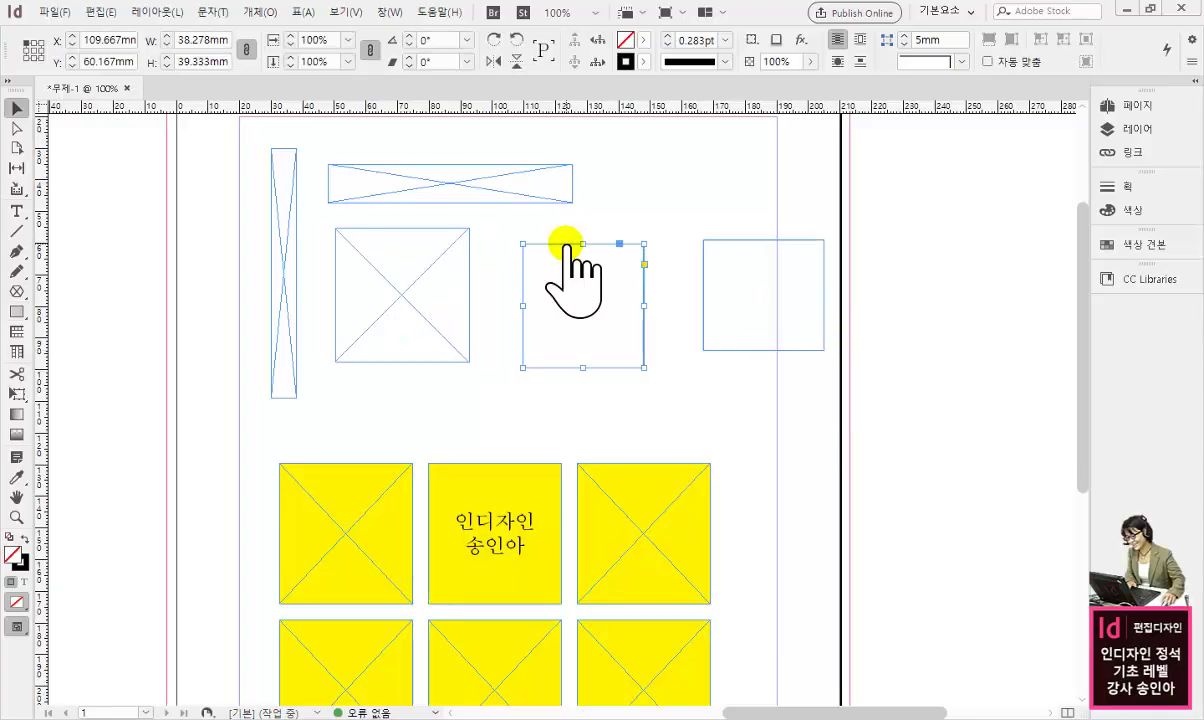
pyautogui.moveTo(565, 242)
pyautogui.mouseDown()
pyautogui.moveTo(580, 237)
pyautogui.moveTo(575, 226)
pyautogui.moveTo(558, 265)
pyautogui.moveTo(558, 231)
pyautogui.mouseUp()
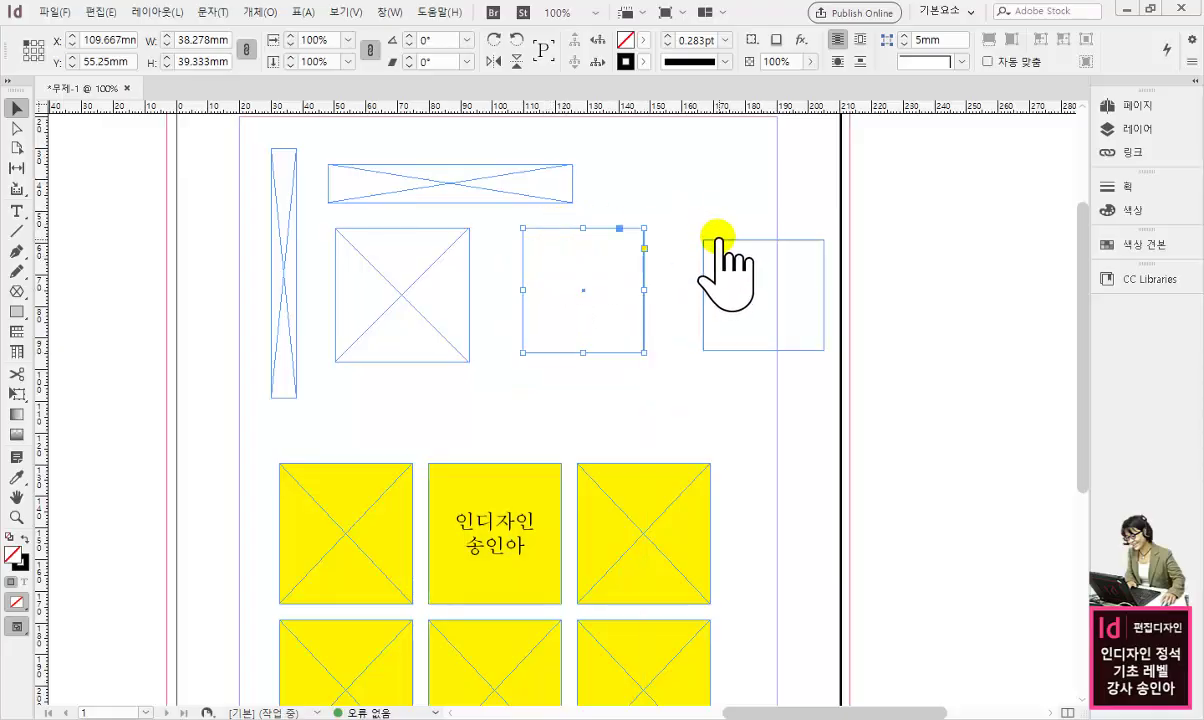
pyautogui.click(711, 243)
pyautogui.moveTo(711, 243); pyautogui.dragTo(707, 212)
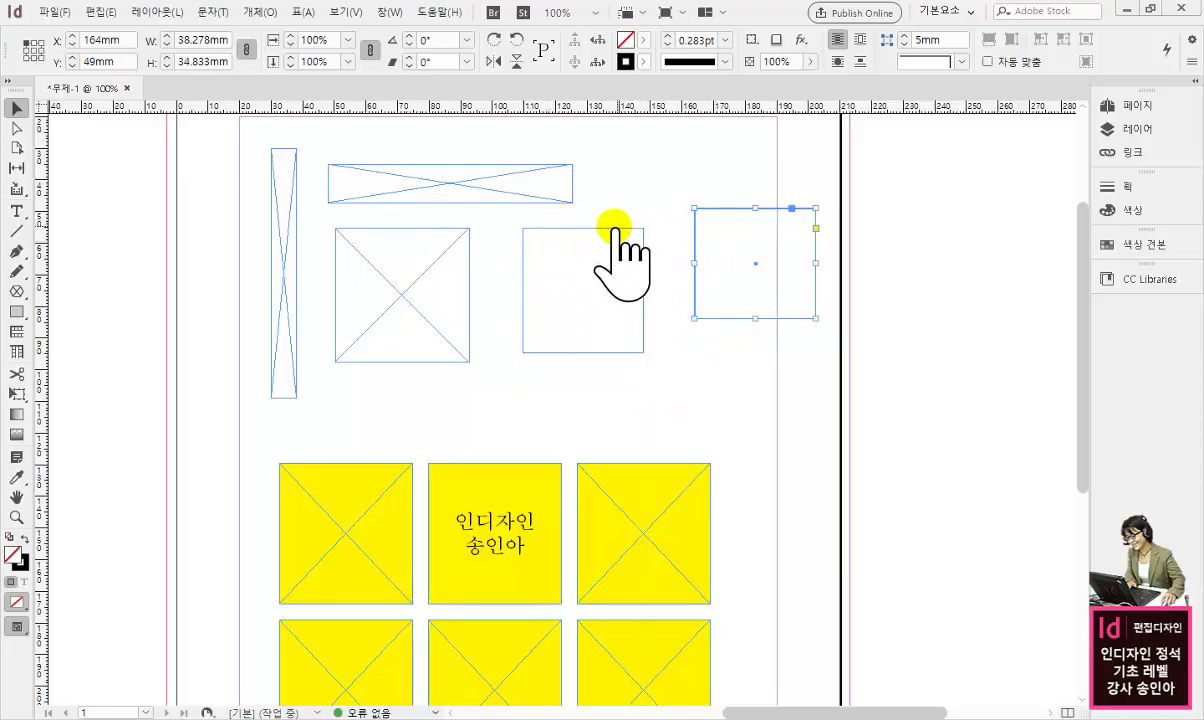
pyautogui.moveTo(613, 229); pyautogui.dragTo(628, 219)
# - Move the crossed square frame down over the yellow frames and back up, and try to move the middle rectangle by its empty interior
pyautogui.moveTo(427, 226)
pyautogui.mouseDown()
pyautogui.moveTo(438, 245)
pyautogui.moveTo(441, 215)
pyautogui.moveTo(441, 228)
pyautogui.mouseUp()
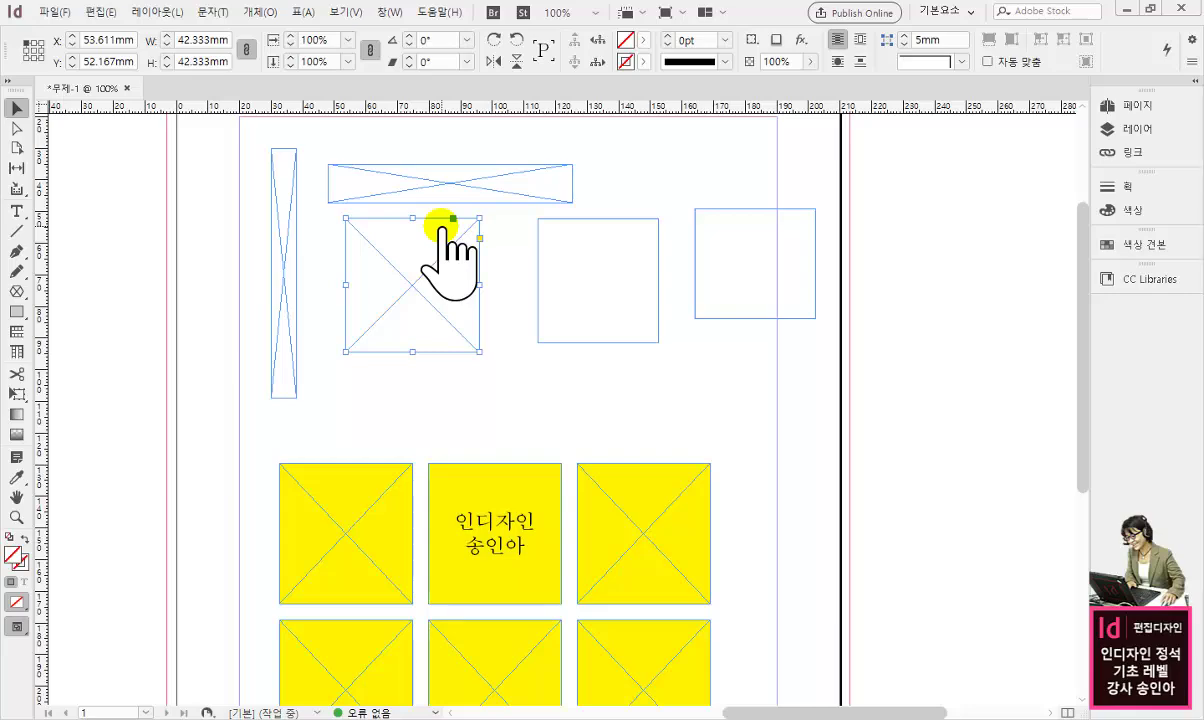
pyautogui.moveTo(443, 228); pyautogui.dragTo(370, 416)
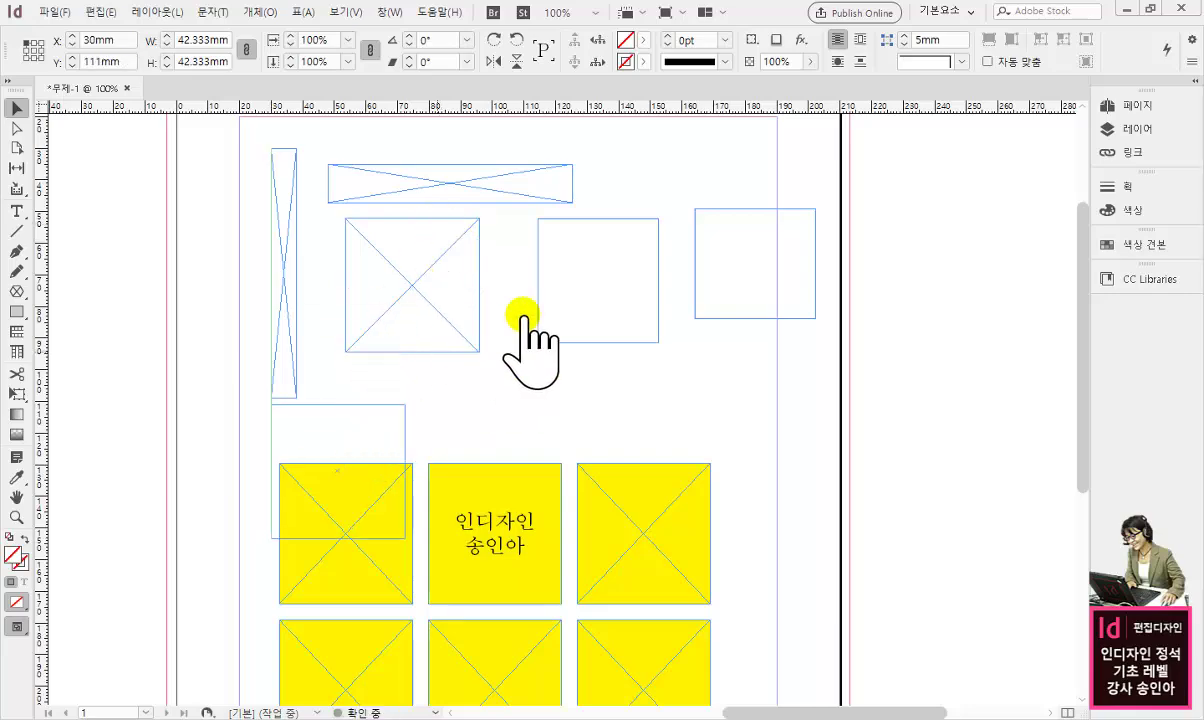
pyautogui.moveTo(613, 263); pyautogui.dragTo(623, 403)
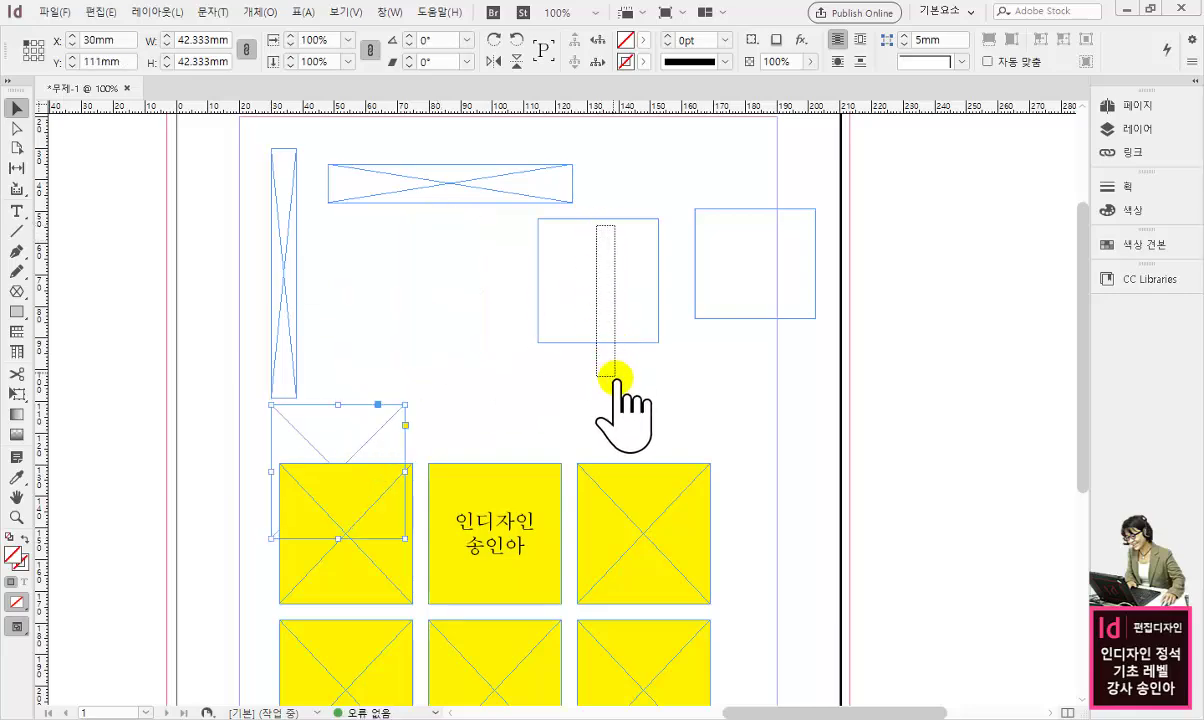
pyautogui.moveTo(362, 408); pyautogui.dragTo(479, 262)
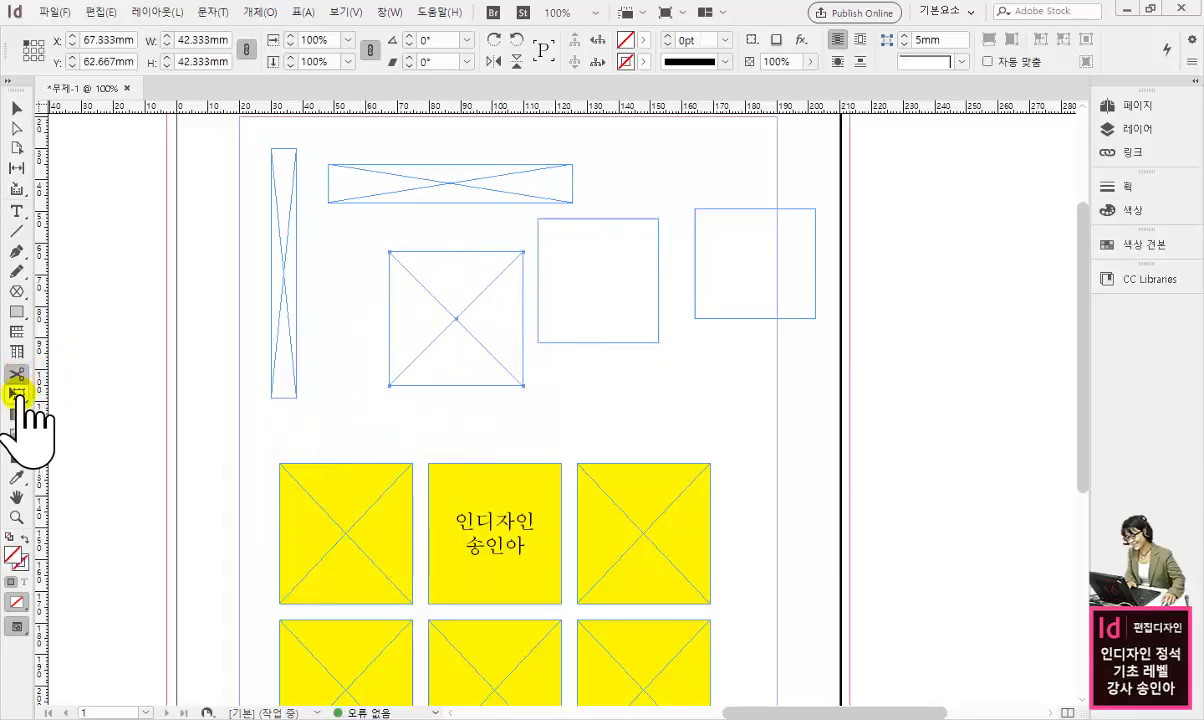
# - Select every object on the spread and delete them all
pyautogui.click(17, 393)
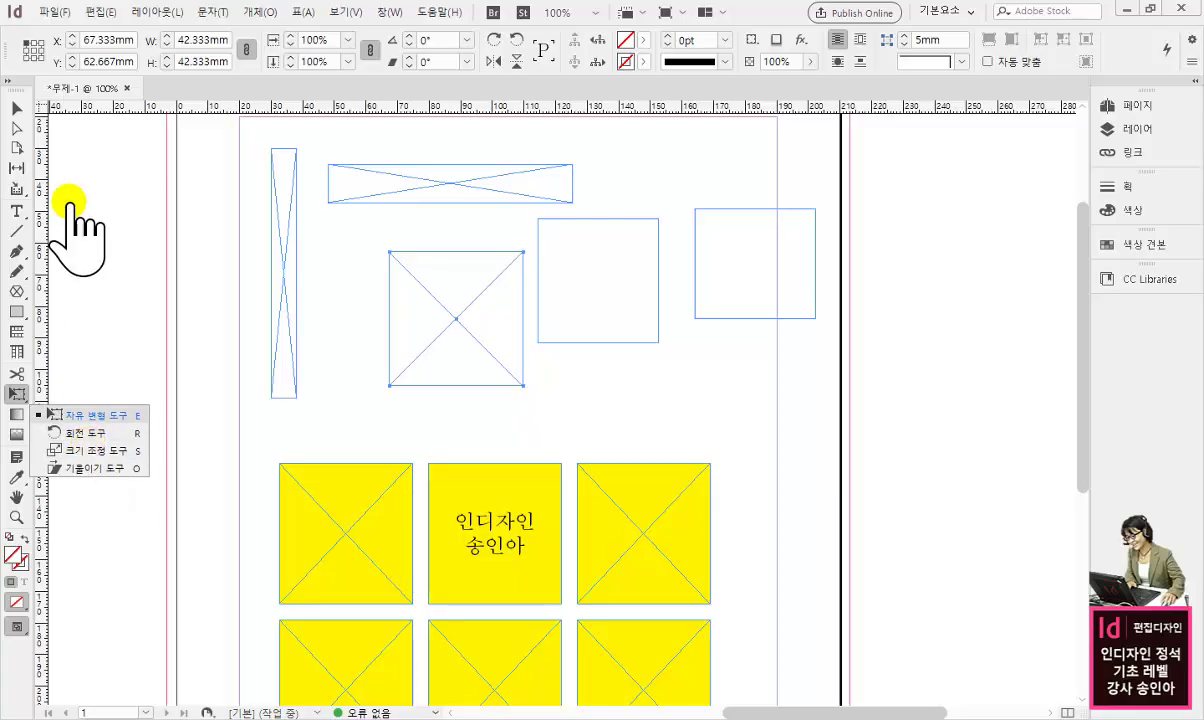
pyautogui.click(20, 107)
pyautogui.click(105, 13)
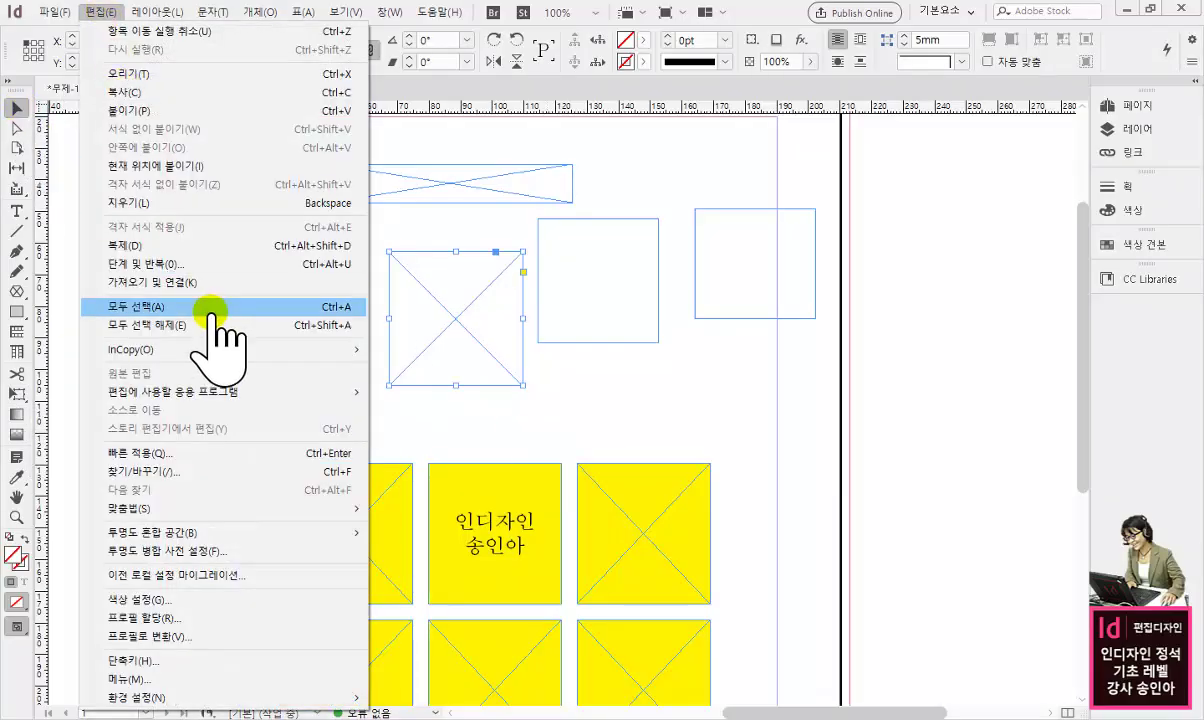
pyautogui.click(288, 306)
pyautogui.click(101, 13)
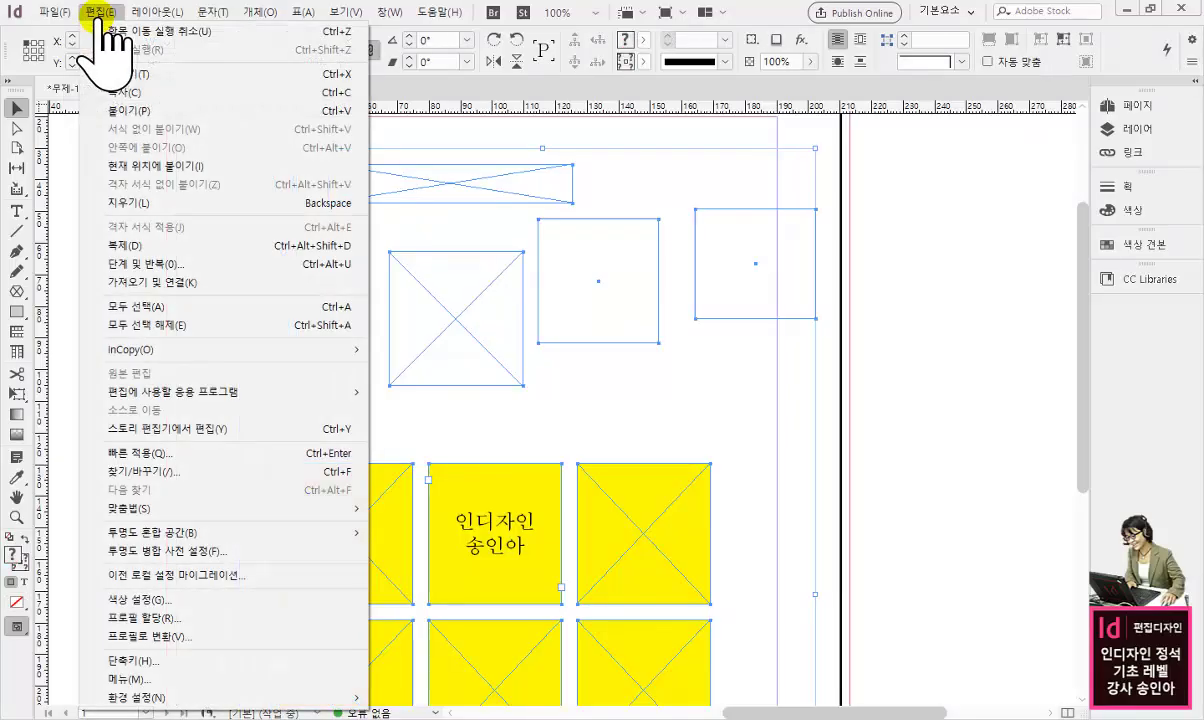
pyautogui.click(150, 202)
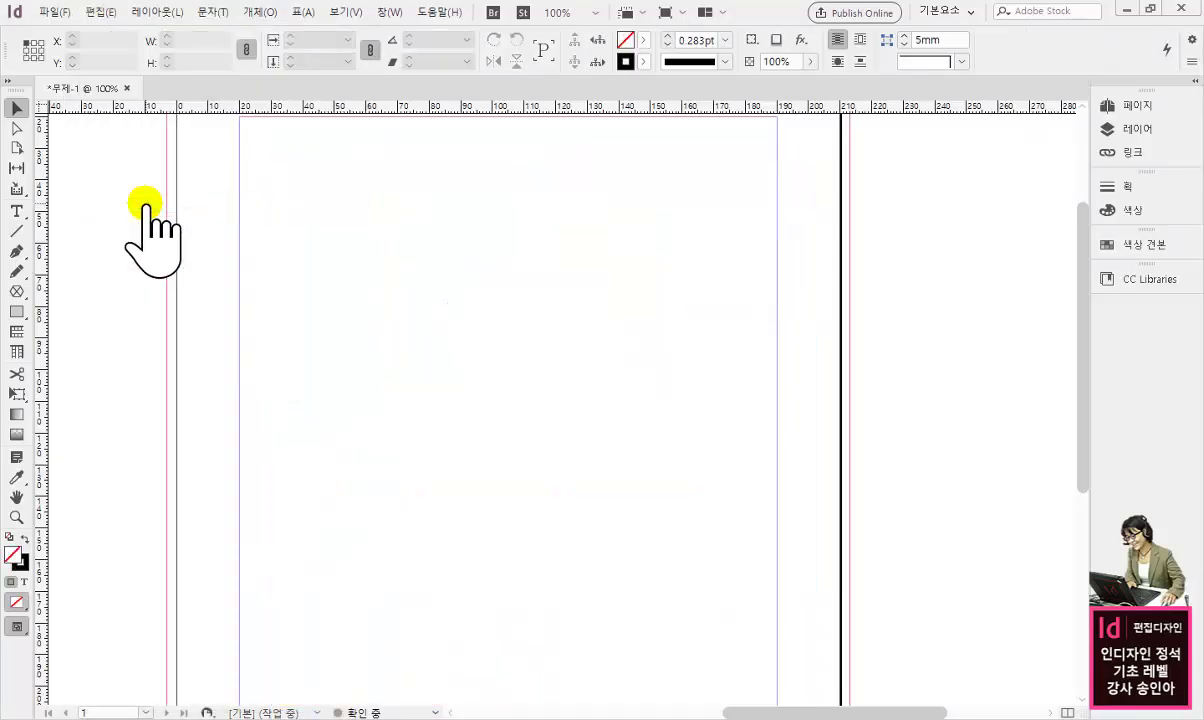
# - Draw an open path of eight straight segments with the Pen tool, about 113 by 73 mm, within the page margins and end it
pyautogui.click(17, 251)
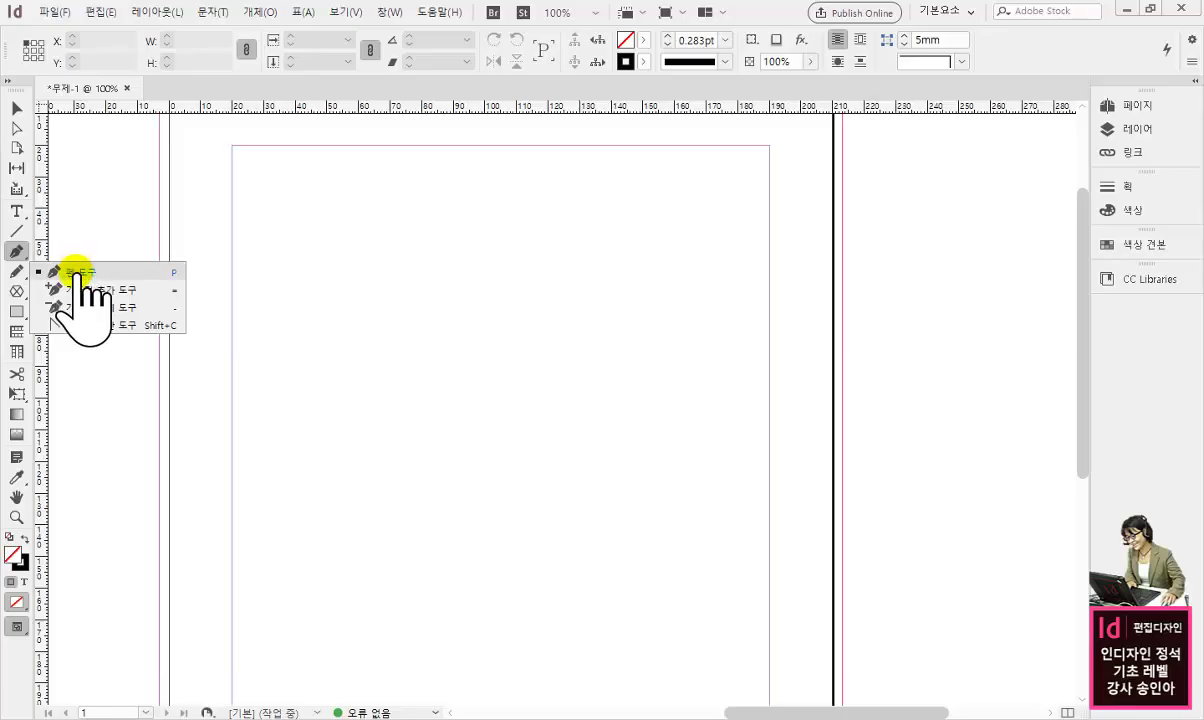
pyautogui.click(77, 271)
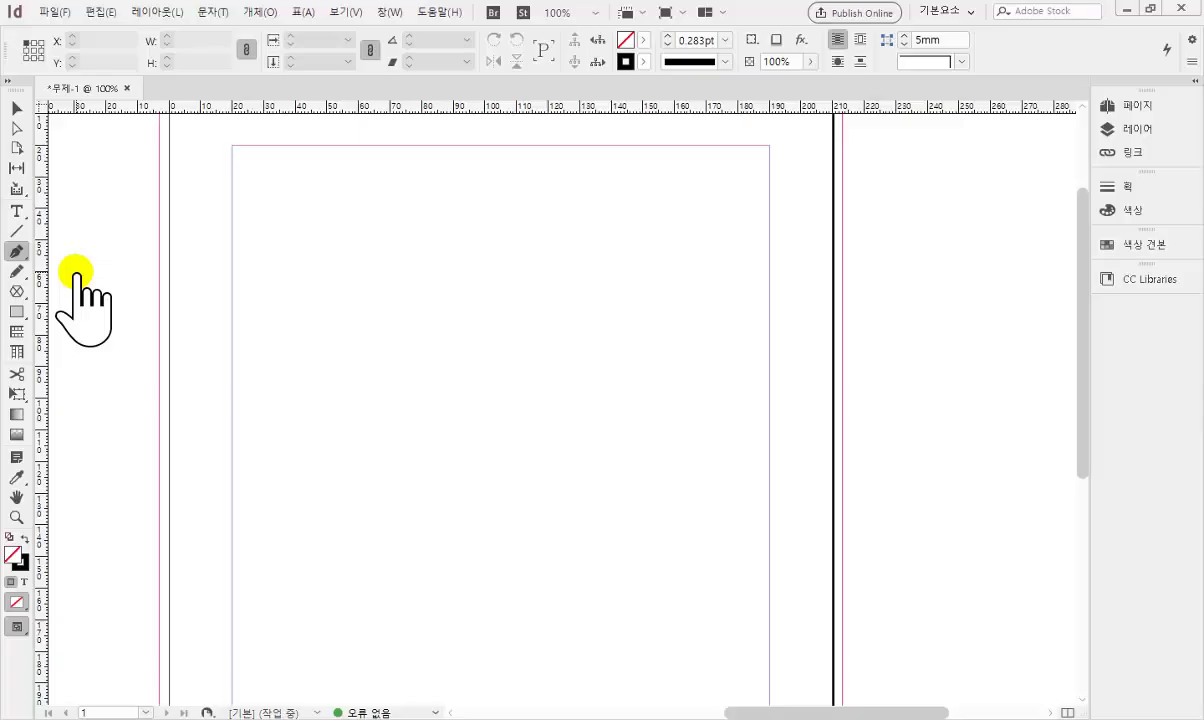
pyautogui.click(246, 224)
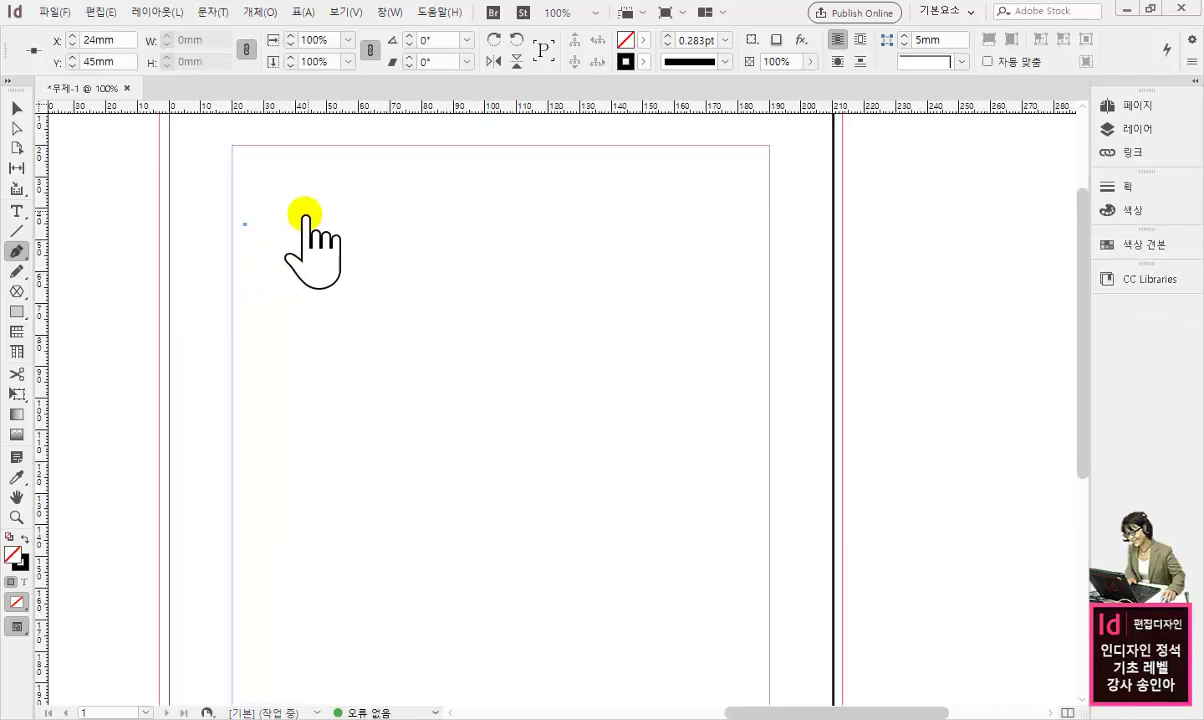
pyautogui.click(318, 188)
pyautogui.click(384, 252)
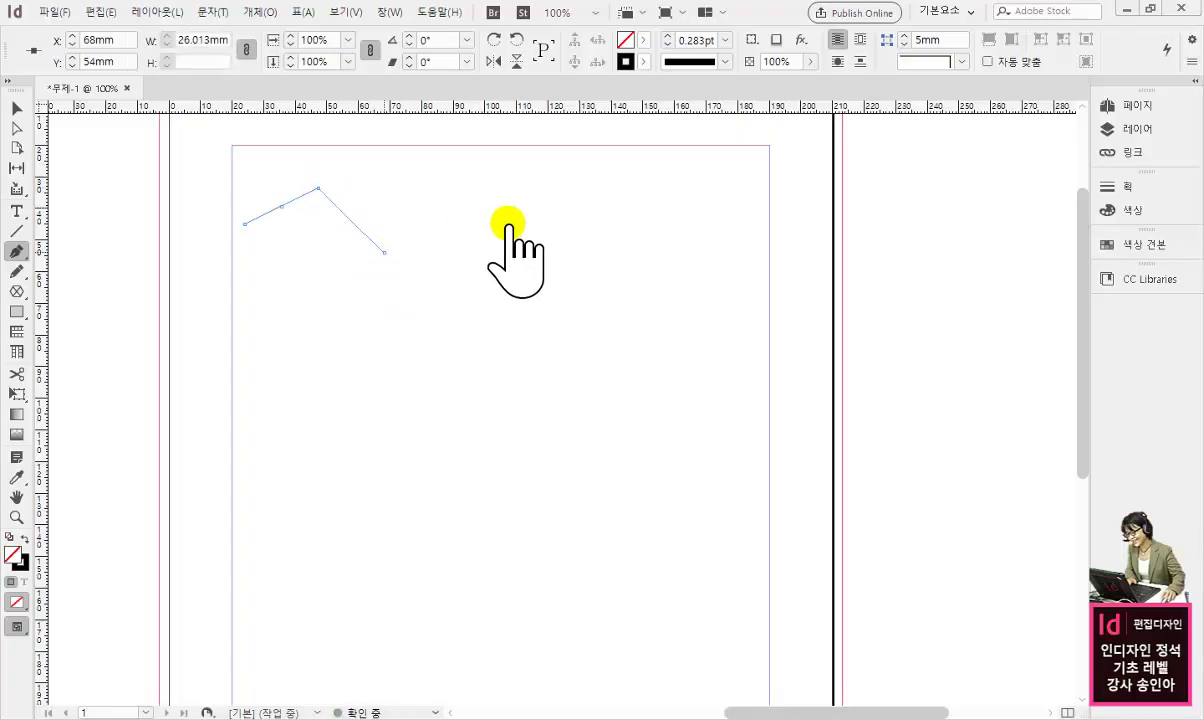
pyautogui.click(508, 220)
pyautogui.click(601, 249)
pyautogui.click(590, 338)
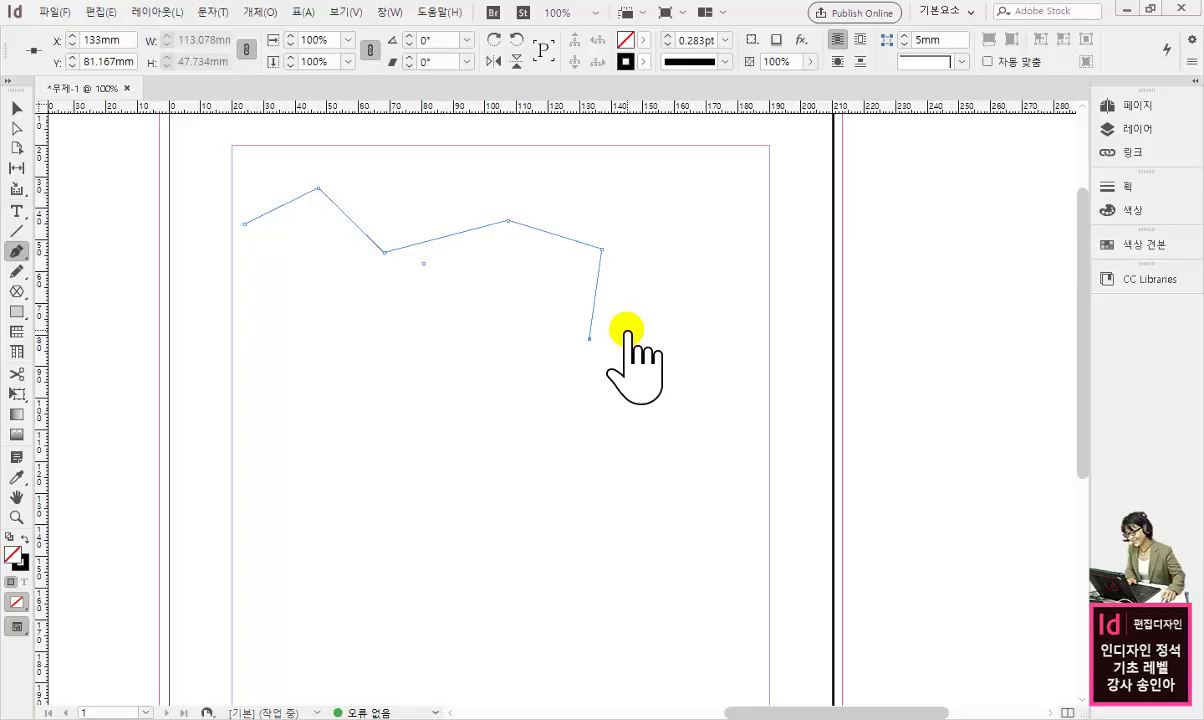
pyautogui.click(458, 335)
pyautogui.click(464, 380)
pyautogui.click(537, 416)
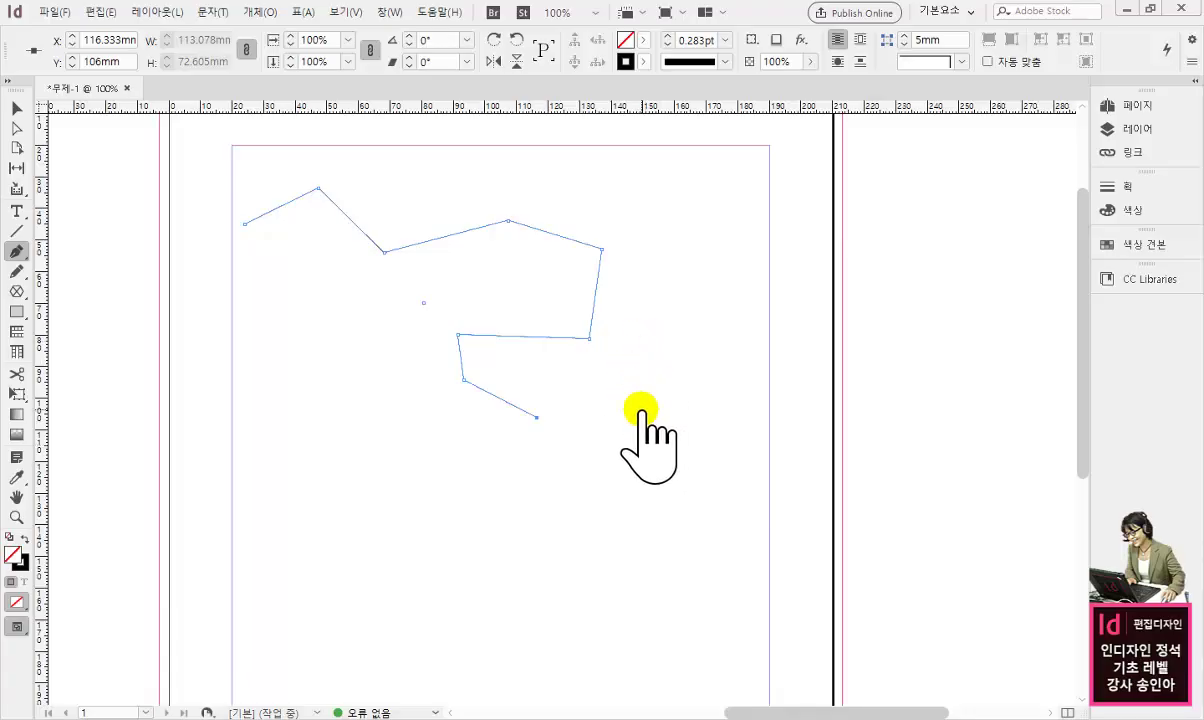
pyautogui.keyDown('ctrl'); pyautogui.click(641, 410); pyautogui.keyUp('ctrl')
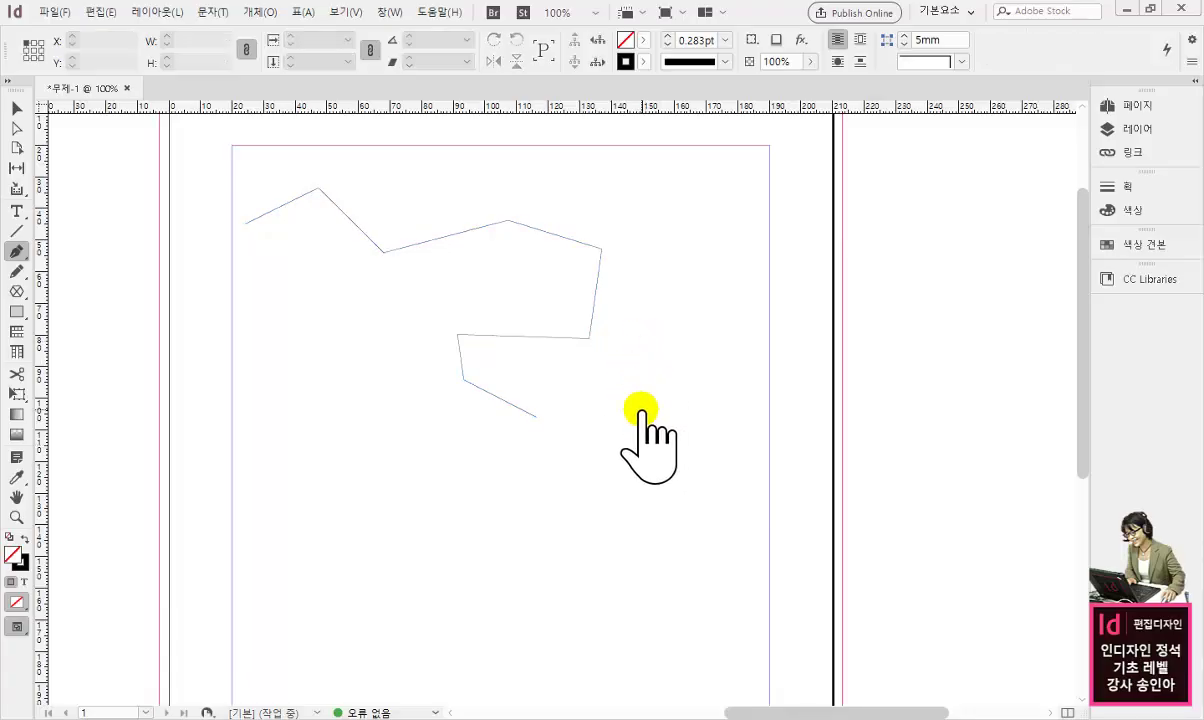
# - Start a second Pen path beside the first, outlining an angular arc of straight segments about 45 by 80 mm
pyautogui.click(641, 409)
pyautogui.click(658, 333)
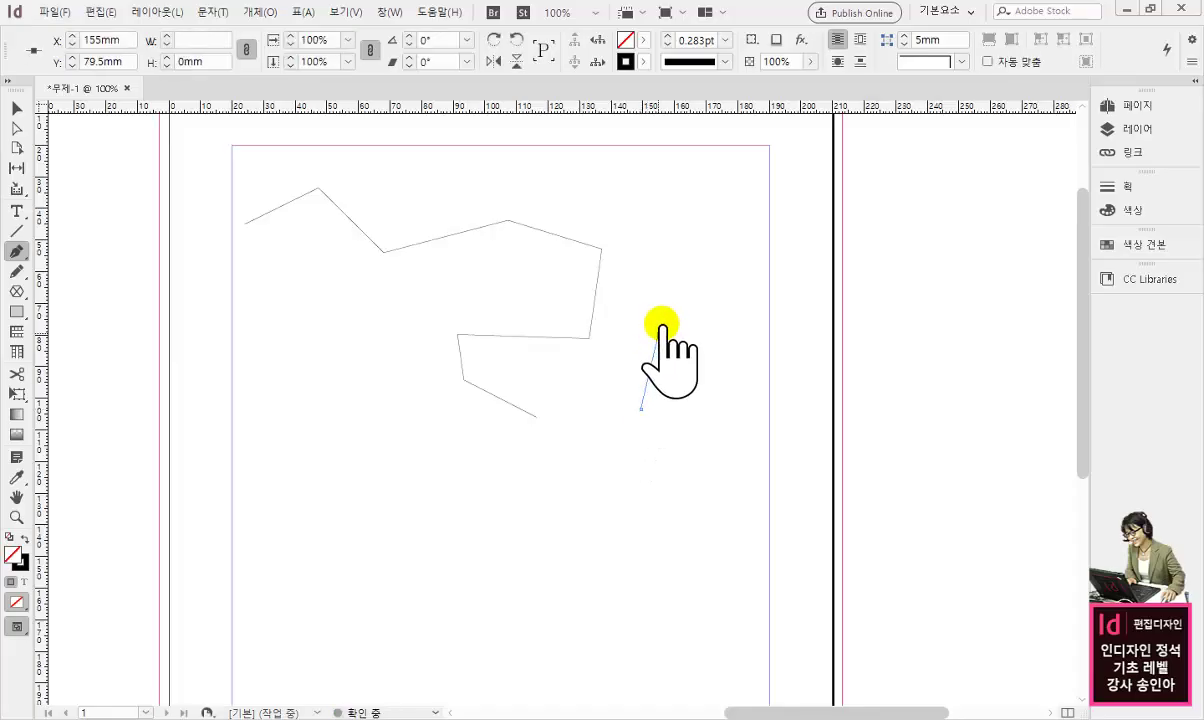
pyautogui.click(681, 241)
pyautogui.click(735, 270)
pyautogui.click(782, 354)
pyautogui.click(731, 440)
pyautogui.click(677, 493)
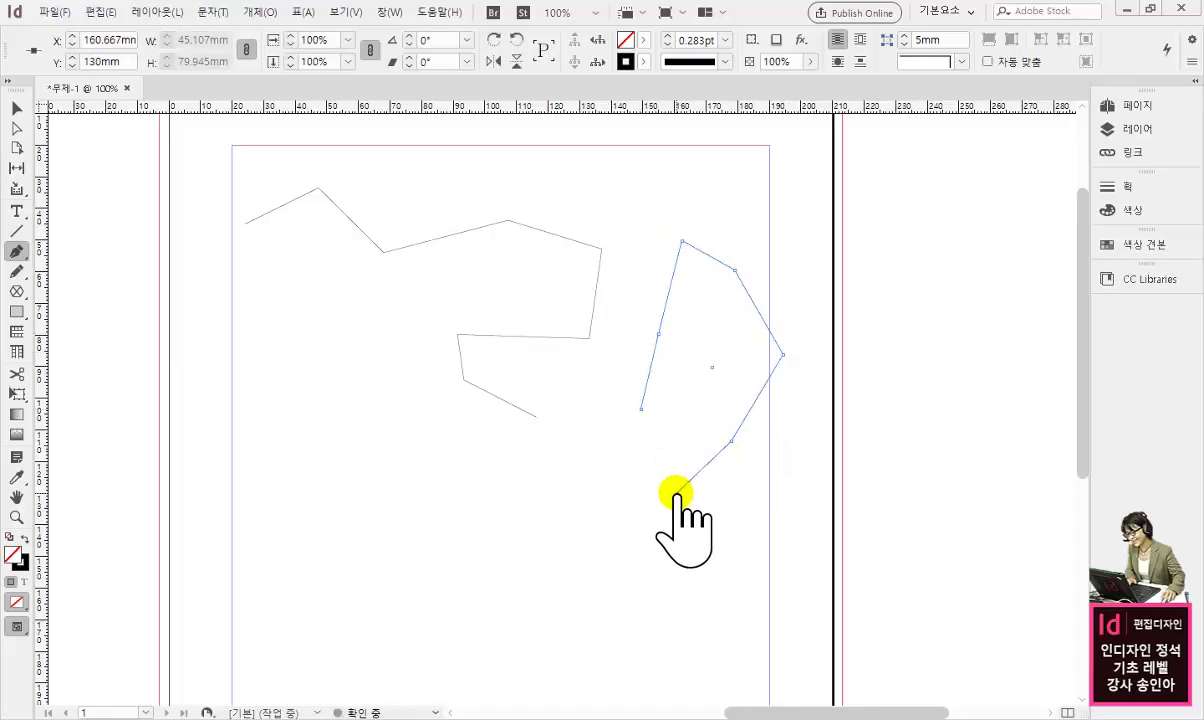
# - Continue the path with a horizontal segment about 104 mm long below the first path, followed by right-angled battlement-like steps
pyautogui.click(349, 493)
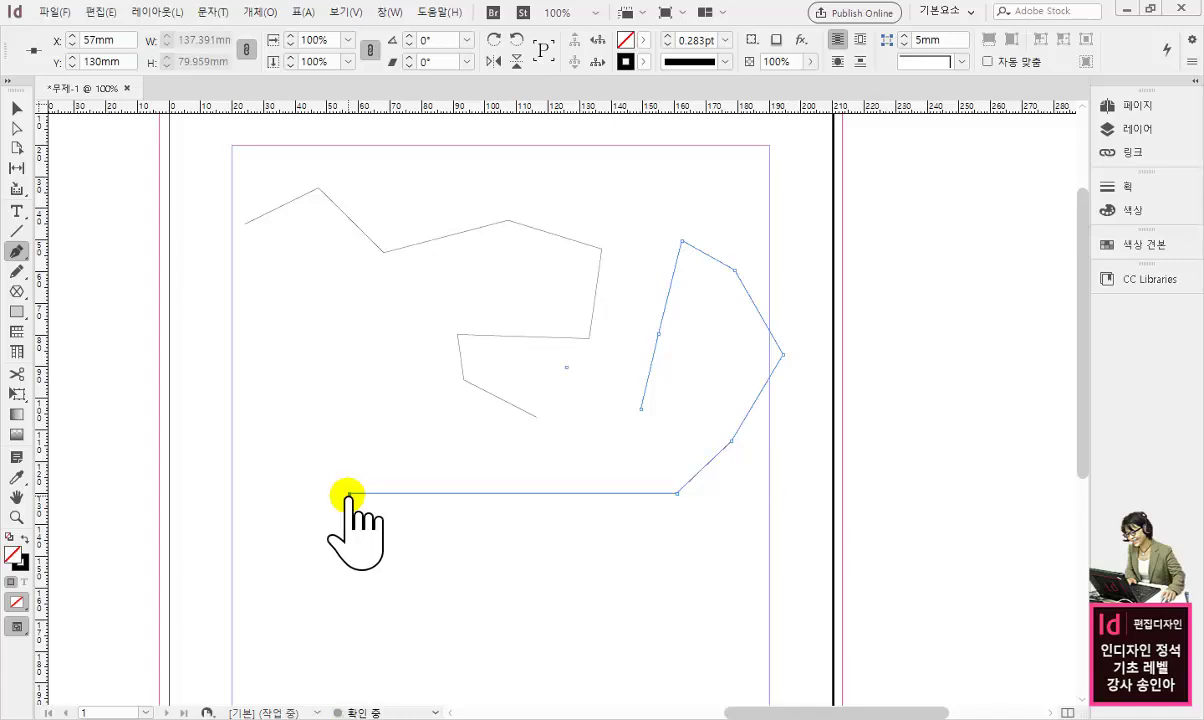
pyautogui.click(411, 439)
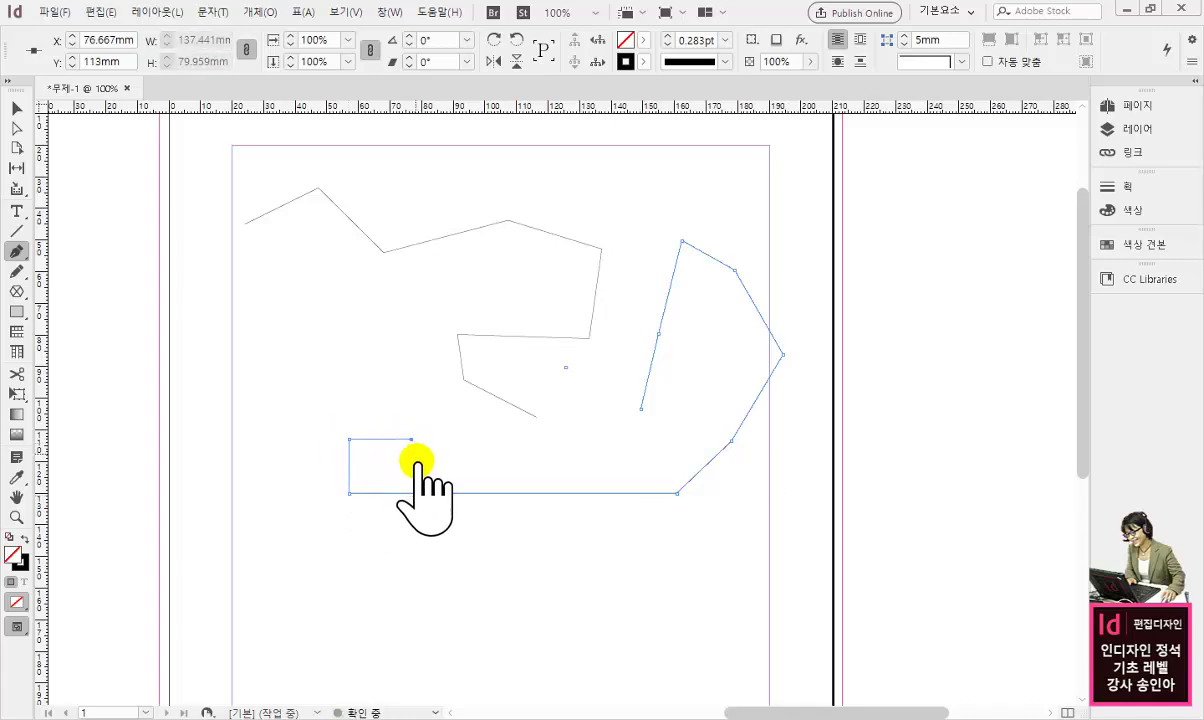
pyautogui.click(411, 469)
pyautogui.click(471, 469)
pyautogui.click(467, 443)
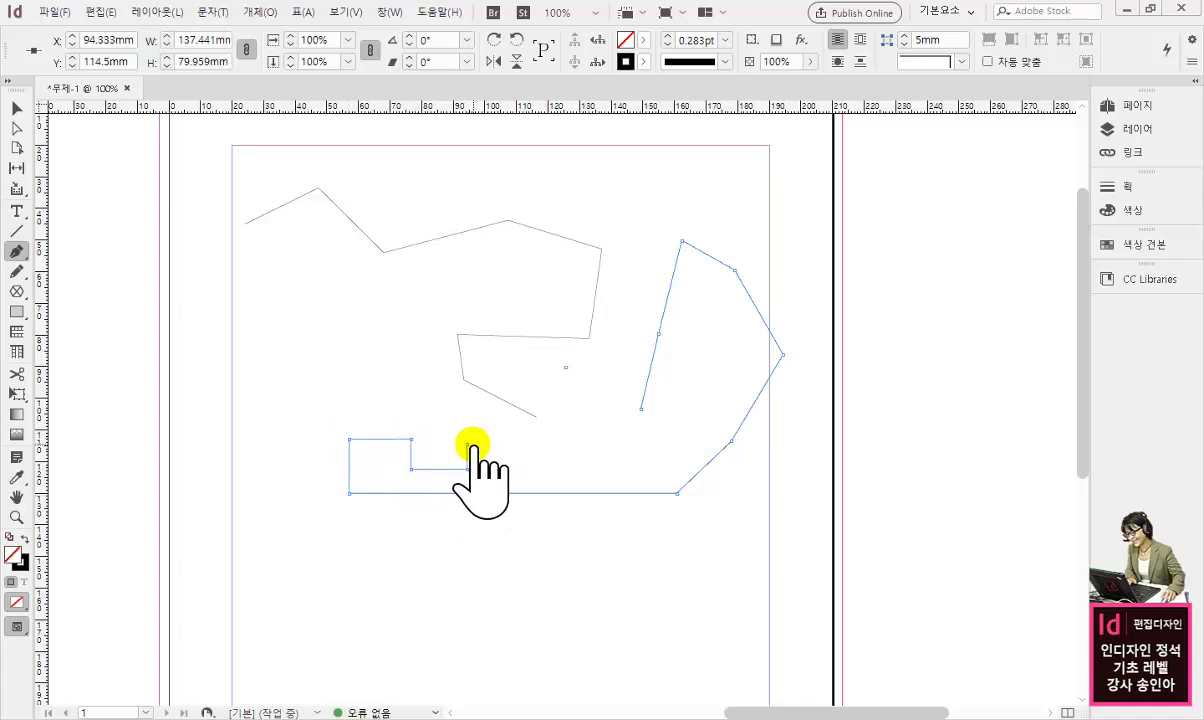
pyautogui.click(501, 443)
pyautogui.click(501, 469)
pyautogui.click(541, 469)
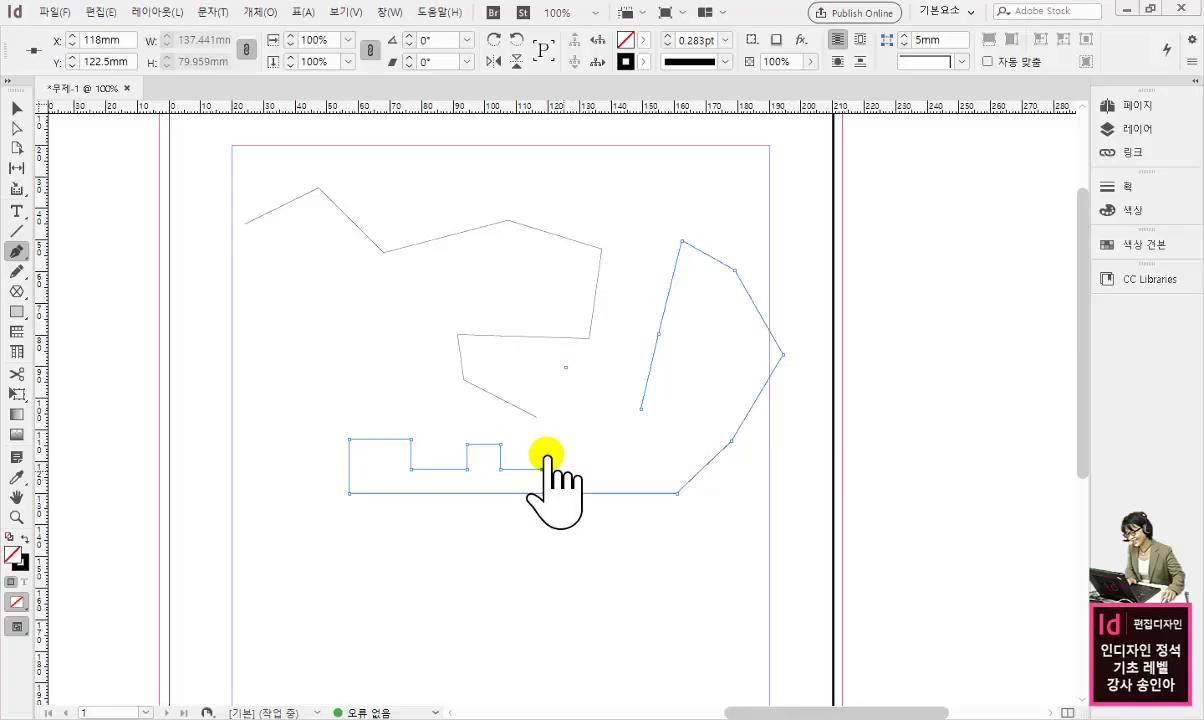
# - Show the document grid and clear both Pen paths from the page
pyautogui.click(350, 13)
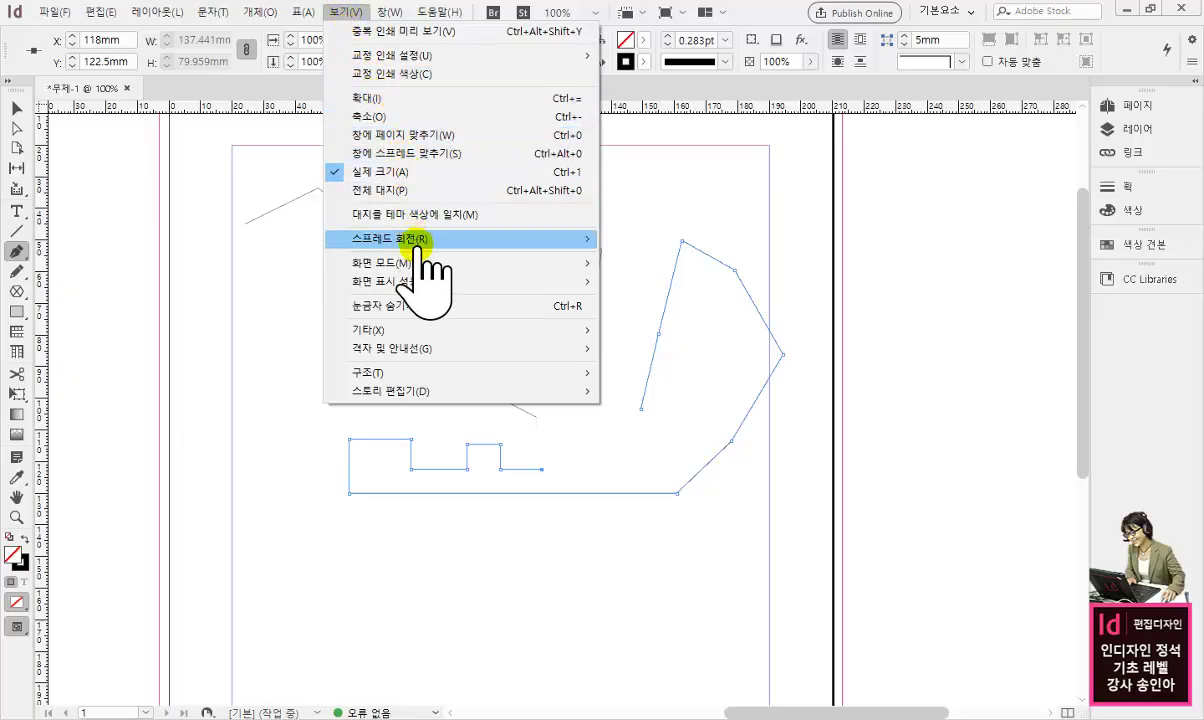
pyautogui.moveTo(430, 349)
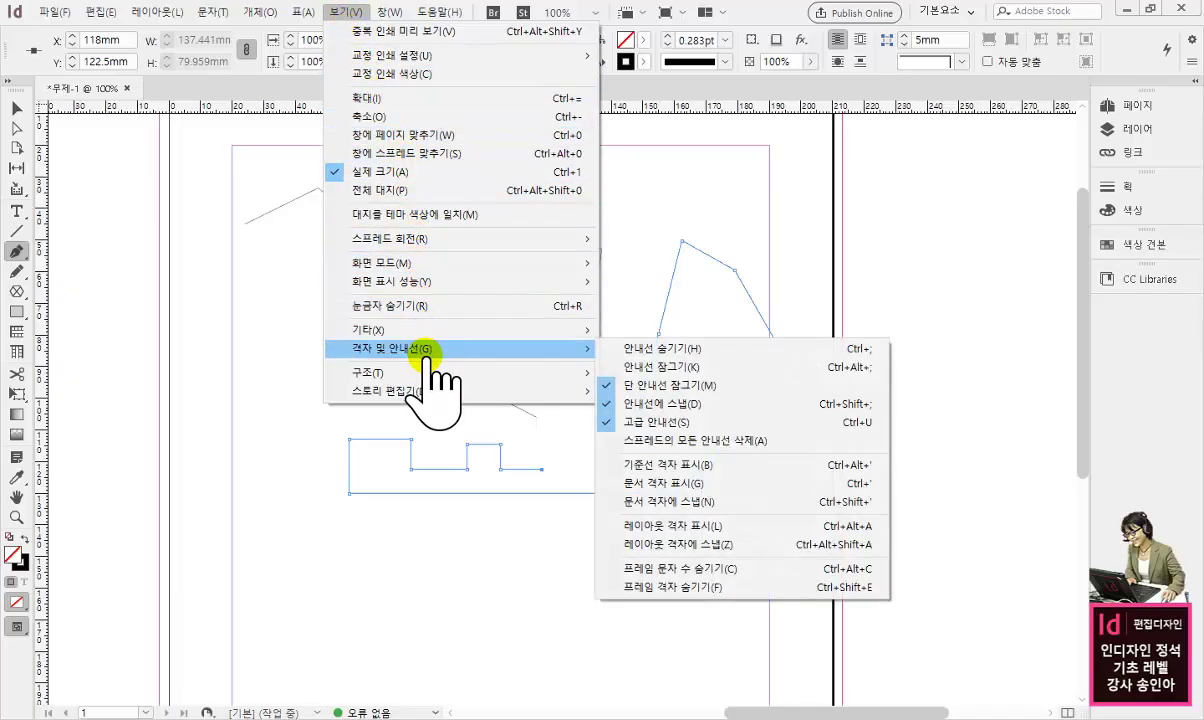
pyautogui.click(711, 484)
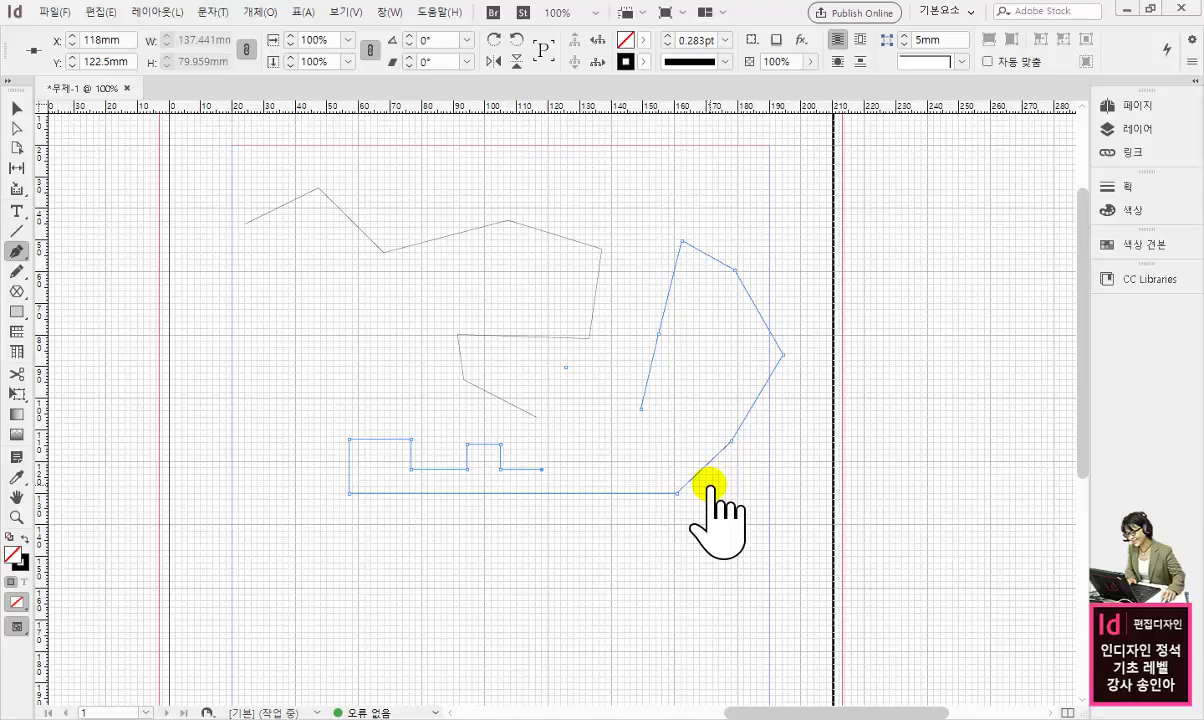
pyautogui.keyDown('ctrl'); pyautogui.click(594, 430); pyautogui.keyUp('ctrl')
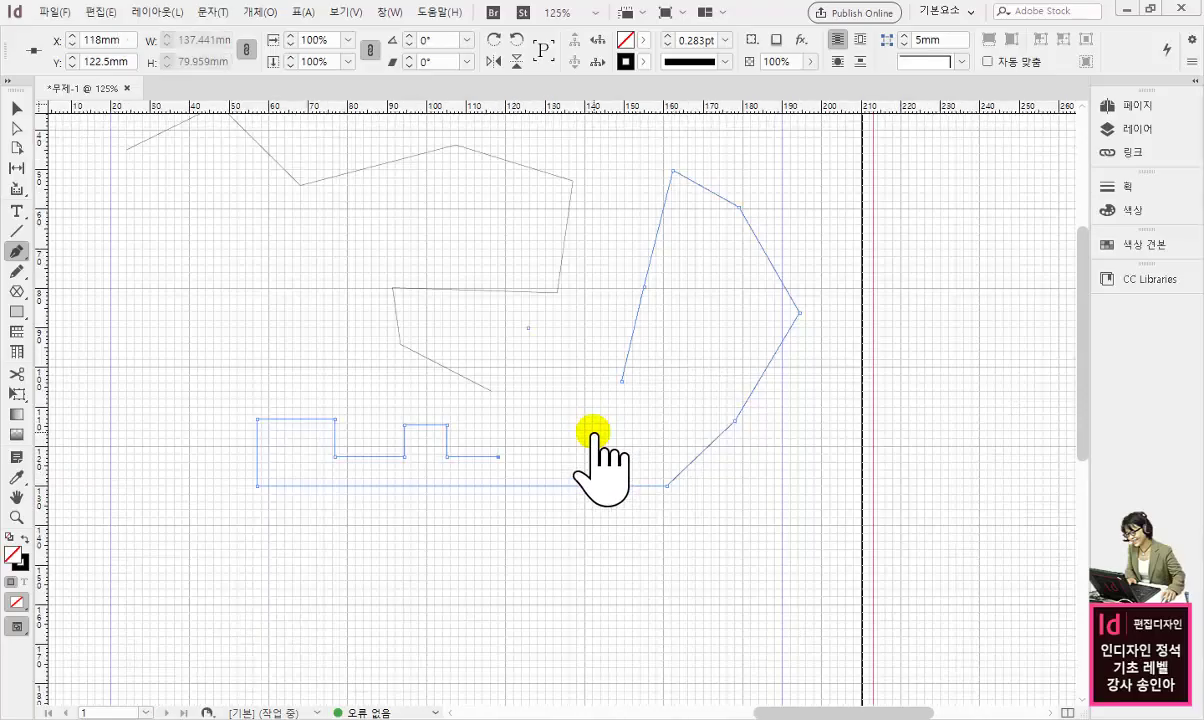
pyautogui.moveTo(604, 402); pyautogui.dragTo(732, 528)
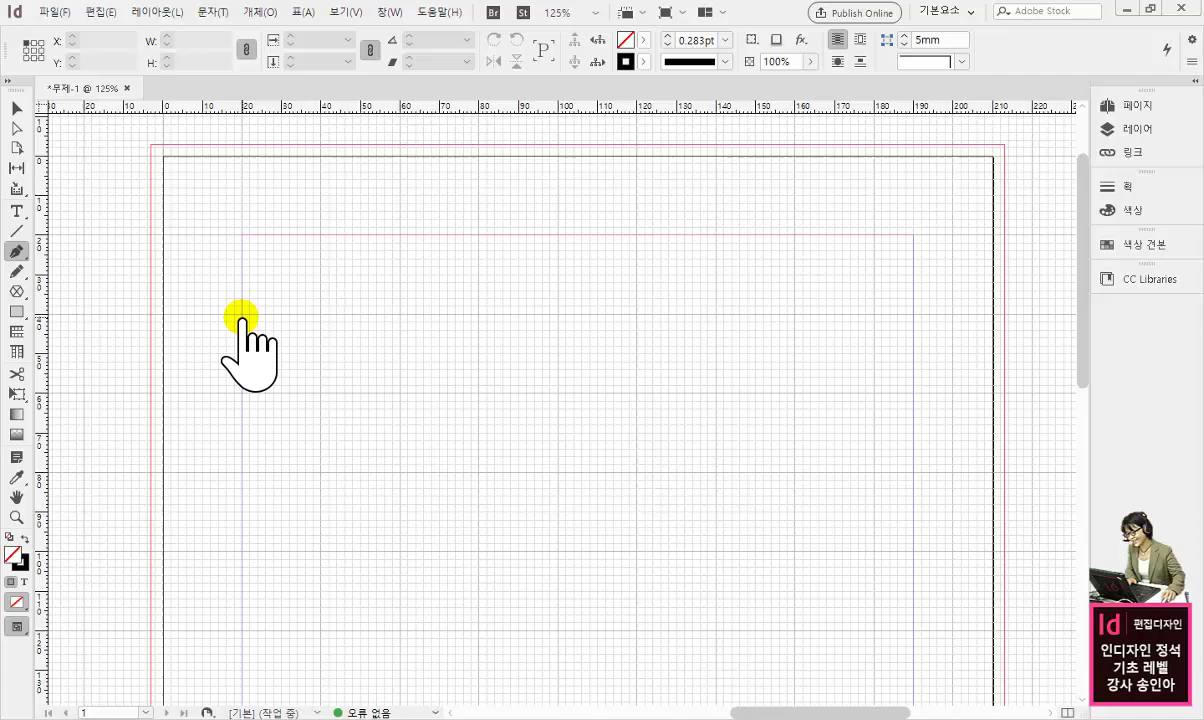
# - Draw an open zigzag of nine straight Pen segments, about 179 by 21 mm, along the top margin and end the path
pyautogui.click(242, 317)
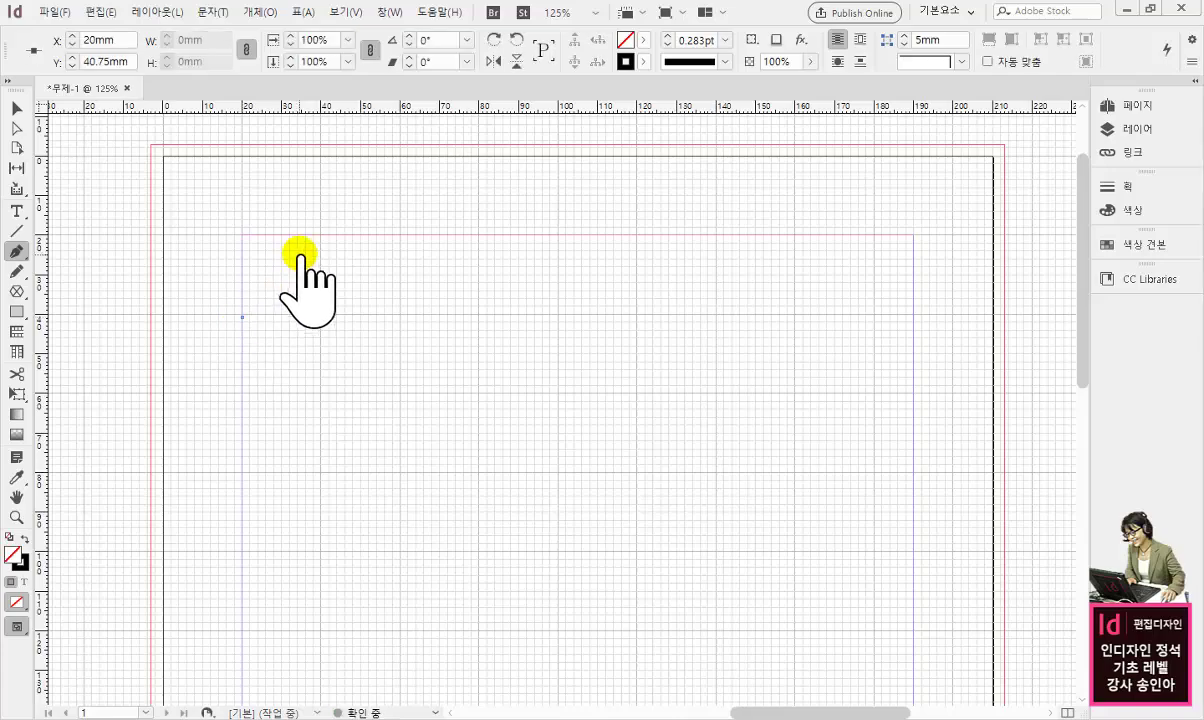
pyautogui.click(317, 241)
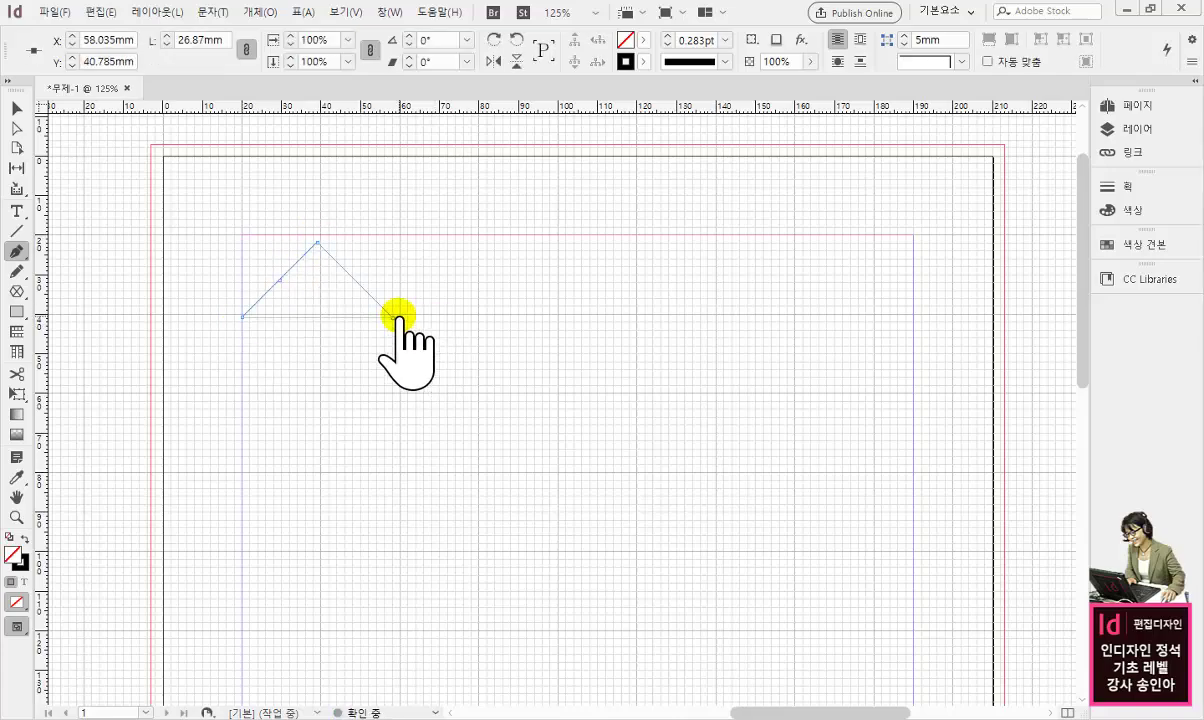
pyautogui.click(394, 317)
pyautogui.click(473, 237)
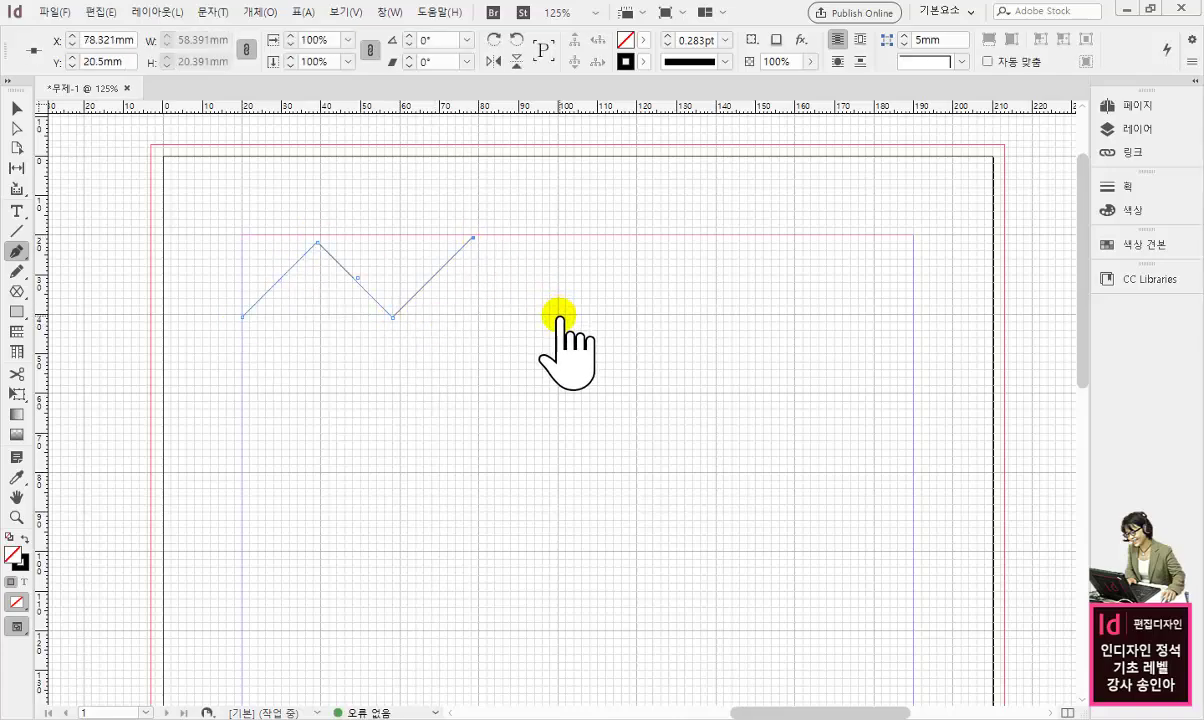
pyautogui.click(553, 317)
pyautogui.click(633, 237)
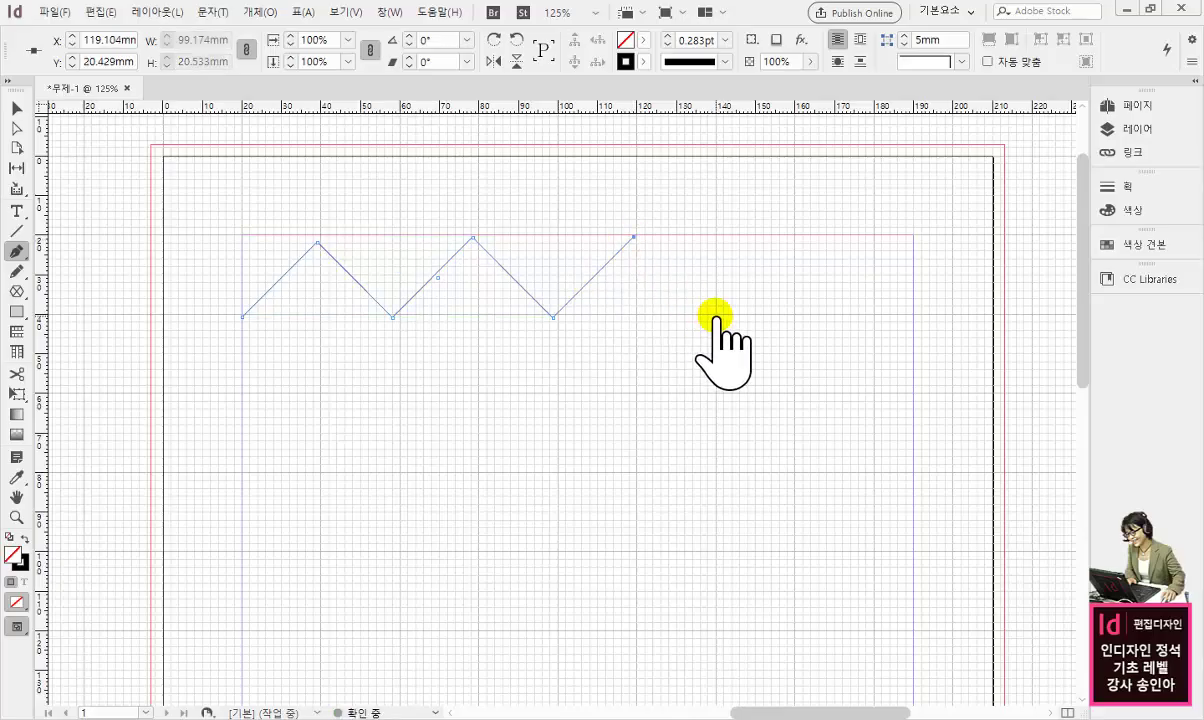
pyautogui.click(714, 317)
pyautogui.click(793, 239)
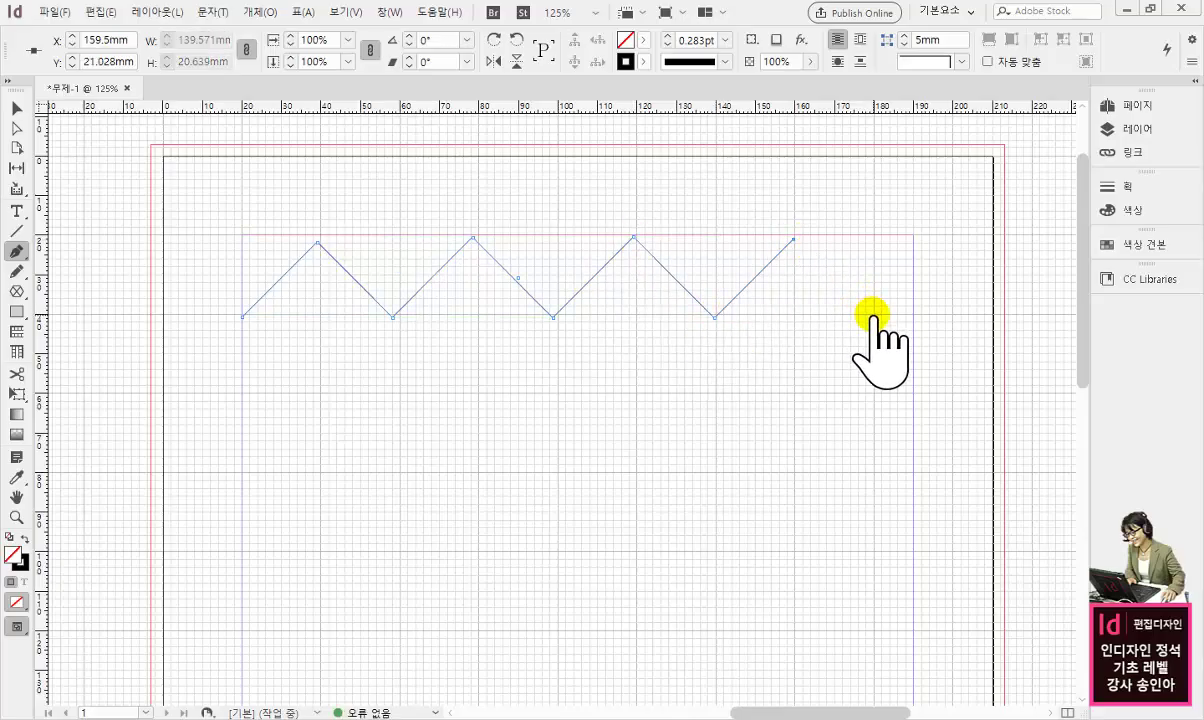
pyautogui.click(870, 316)
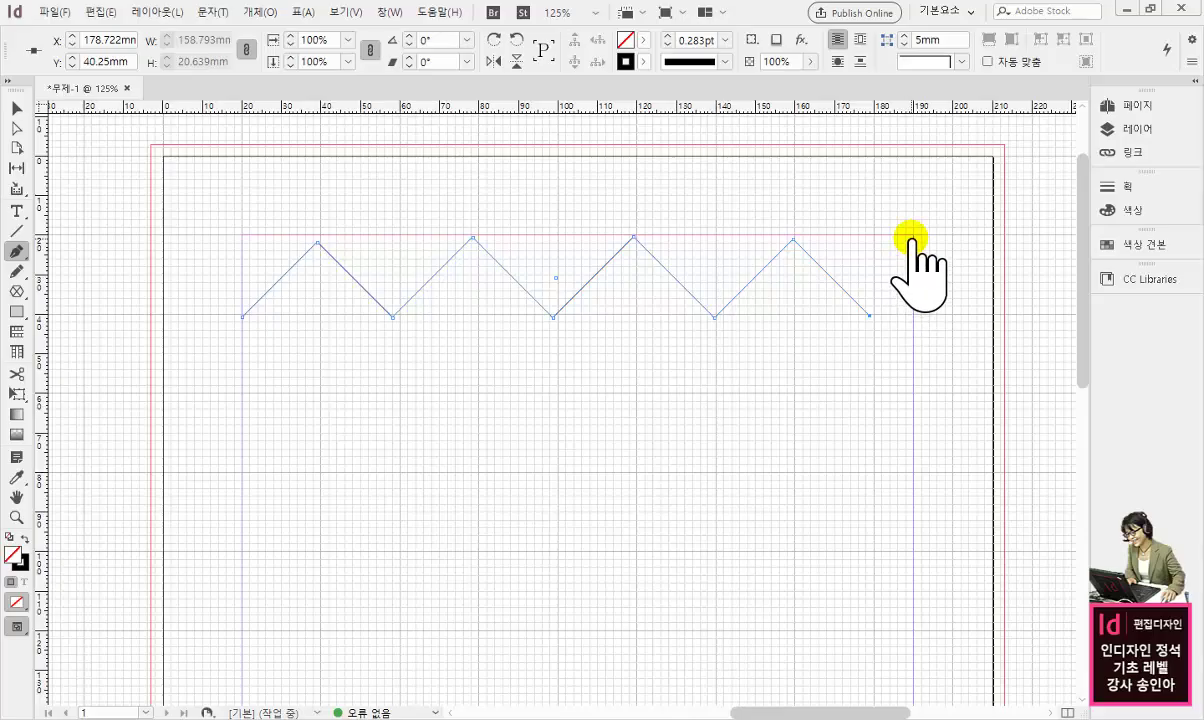
pyautogui.click(947, 237)
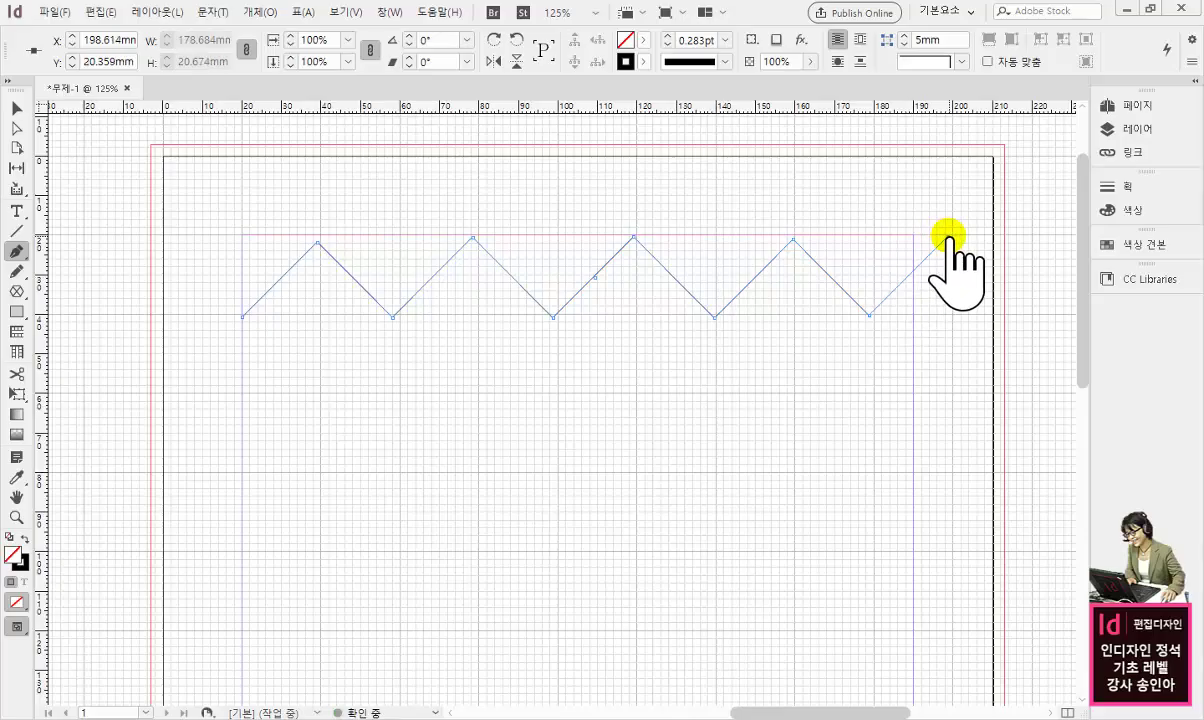
pyautogui.keyDown('ctrl'); pyautogui.click(797, 378); pyautogui.keyUp('ctrl')
# - Start a square-wave Pen path below the zigzag at the left margin, with right-angled segments of about 20 mm, up to about X 80 mm
pyautogui.scroll(1, 440, 465)
pyautogui.click(202, 474)
pyautogui.click(202, 380)
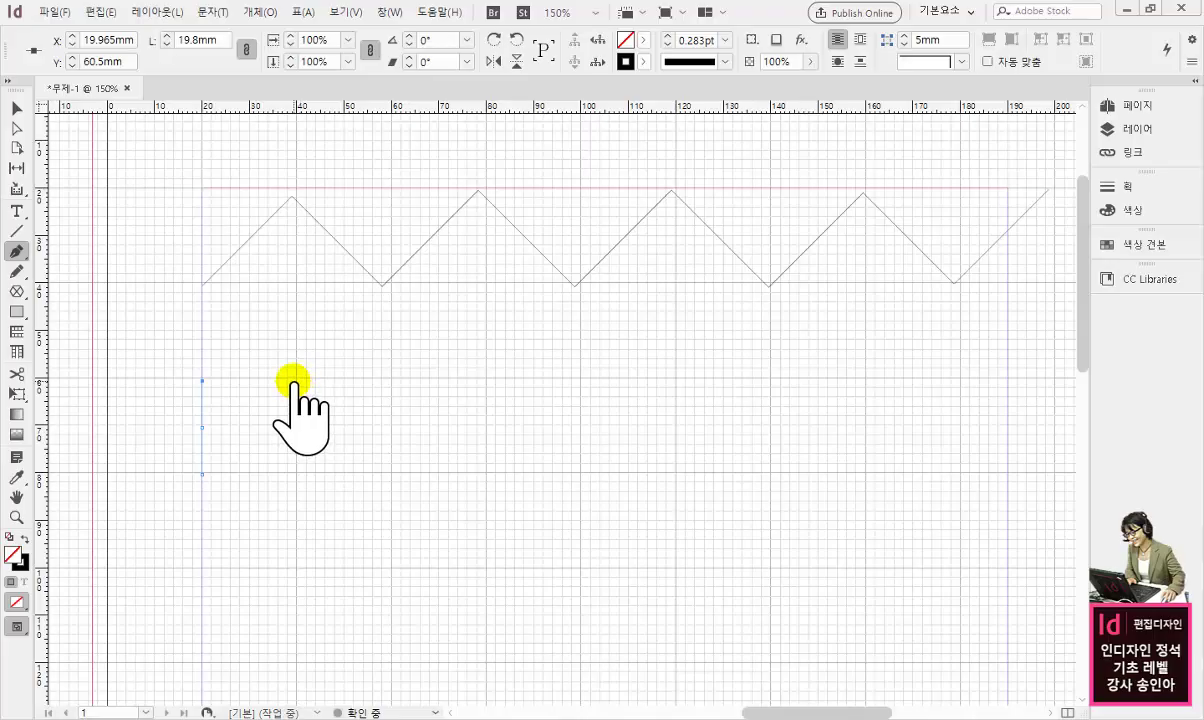
pyautogui.click(294, 380)
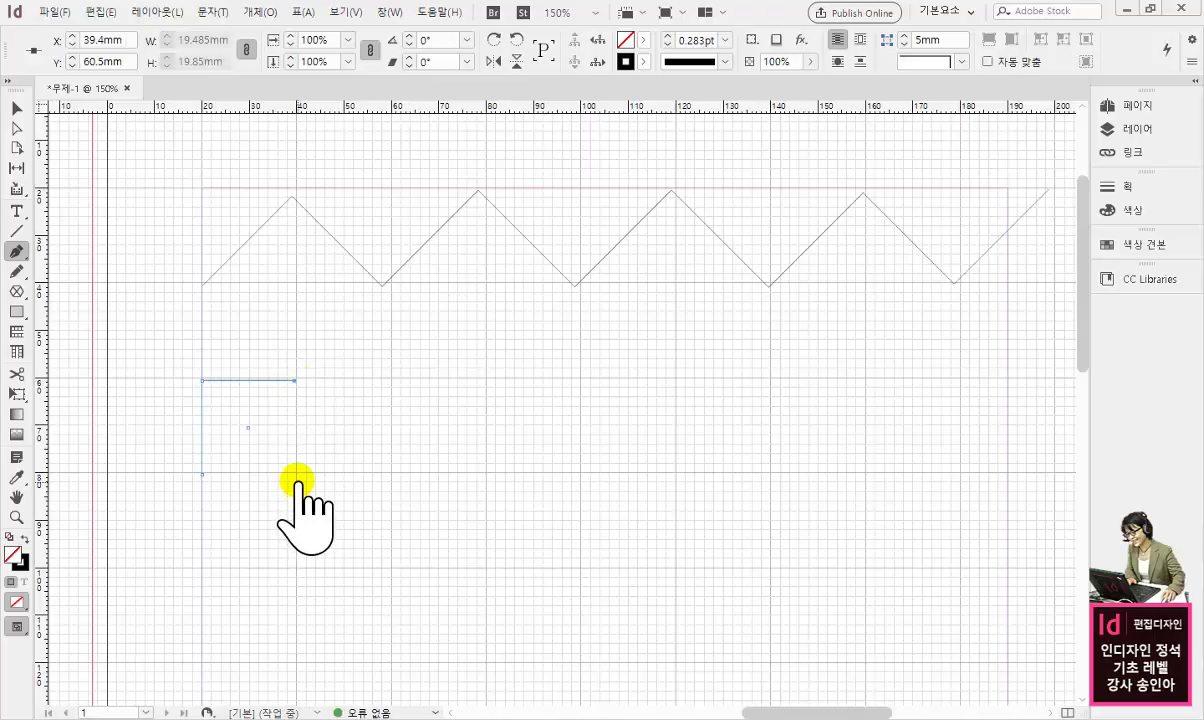
pyautogui.click(294, 474)
pyautogui.click(392, 476)
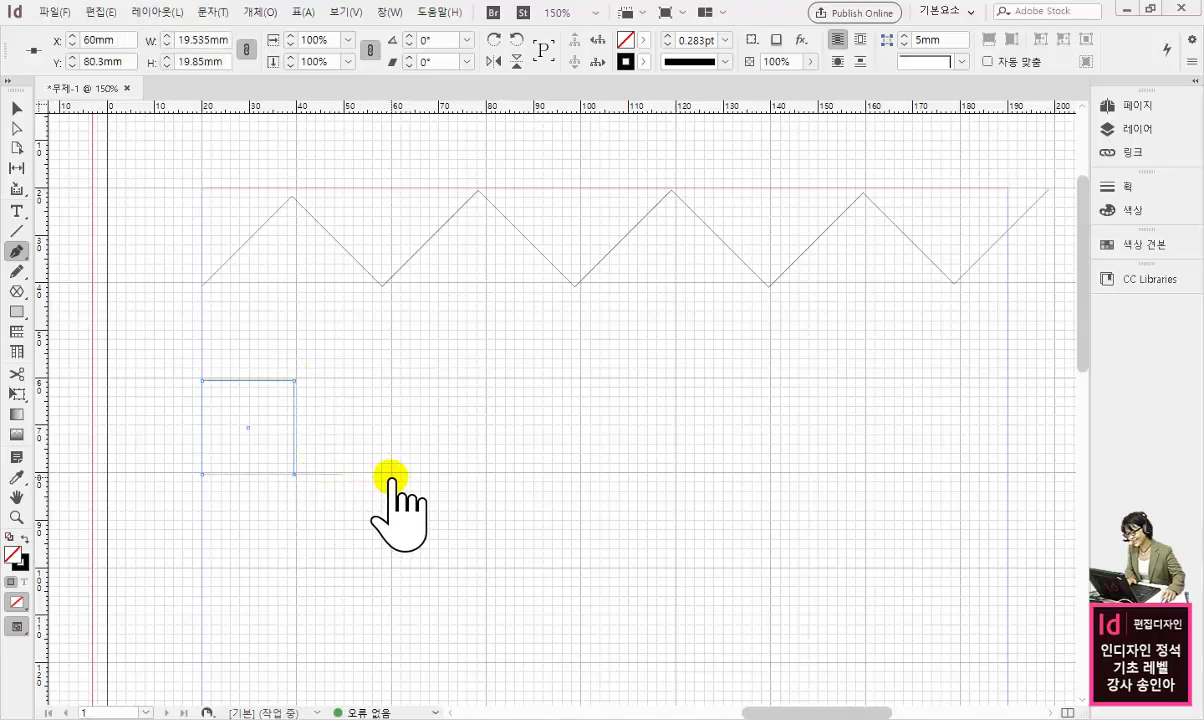
pyautogui.click(392, 380)
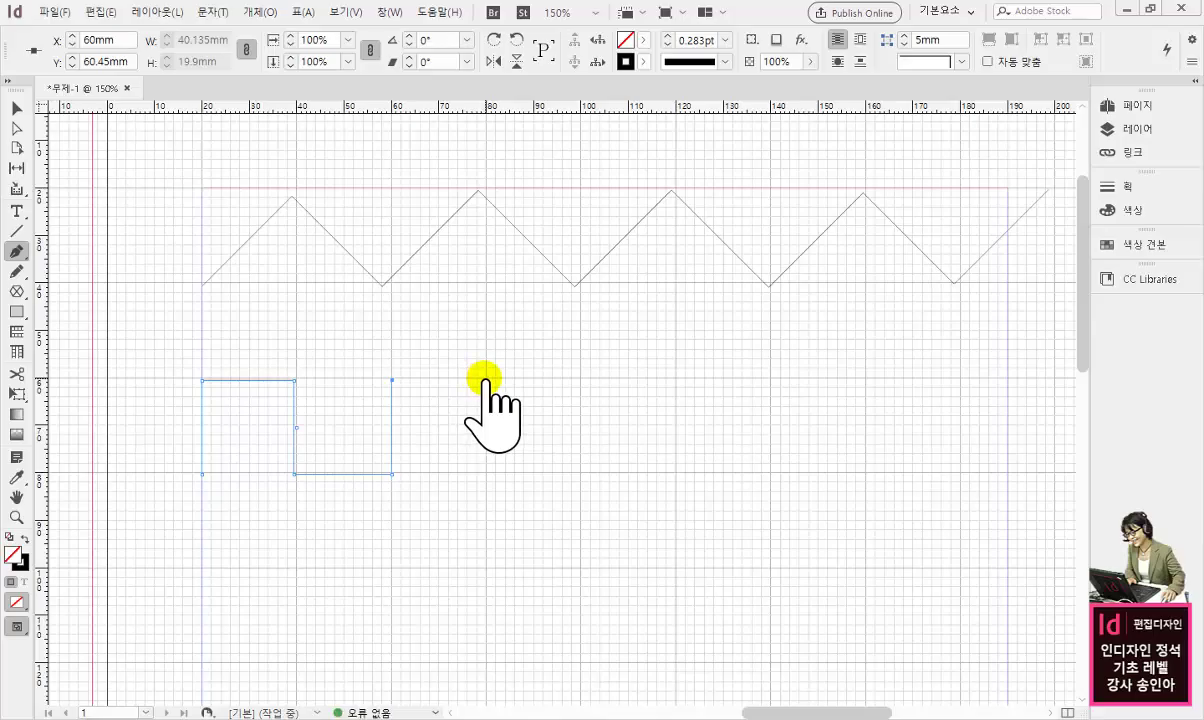
pyautogui.click(486, 380)
pyautogui.click(486, 474)
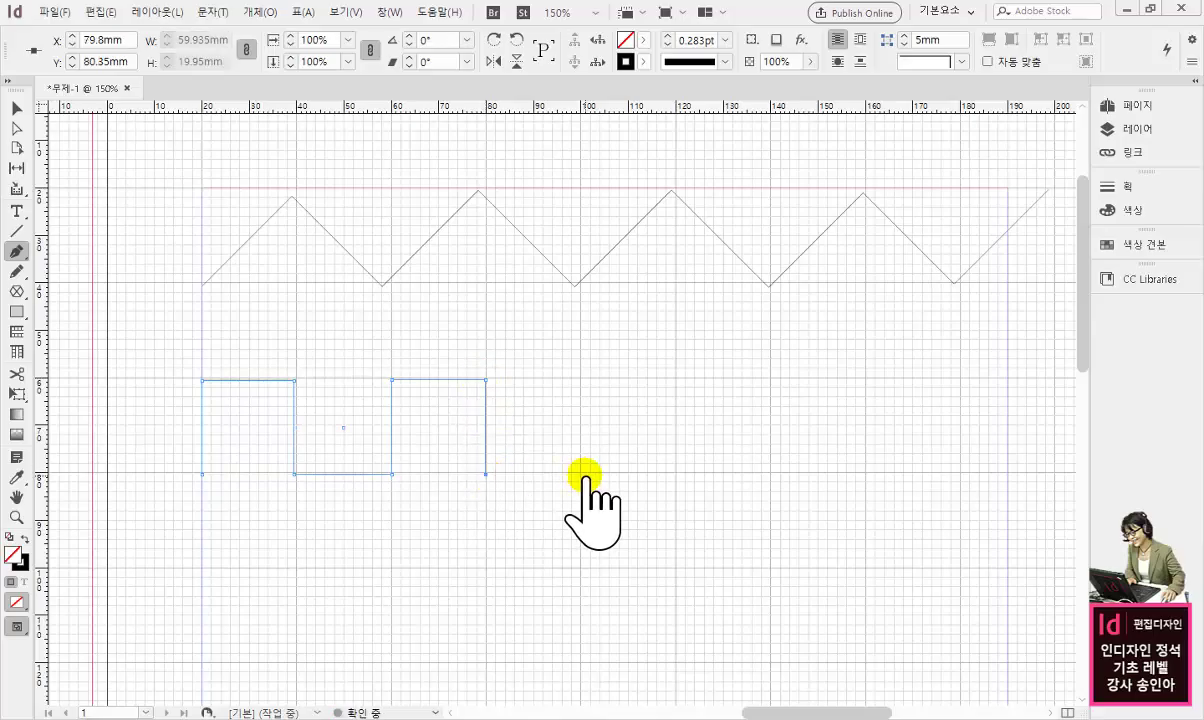
# - Extend the square-wave path with further right-angled segments of about 20 mm, giving it an overall width of about 179 mm
pyautogui.click(583, 474)
pyautogui.click(583, 380)
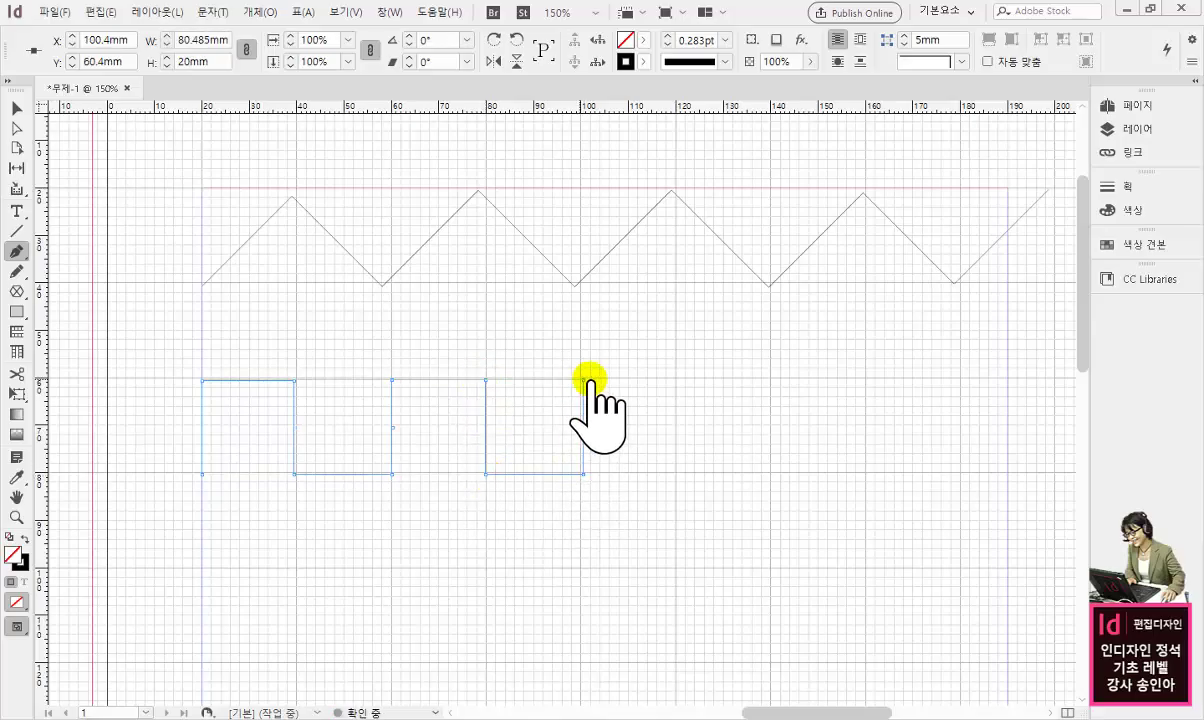
pyautogui.click(673, 380)
pyautogui.click(673, 474)
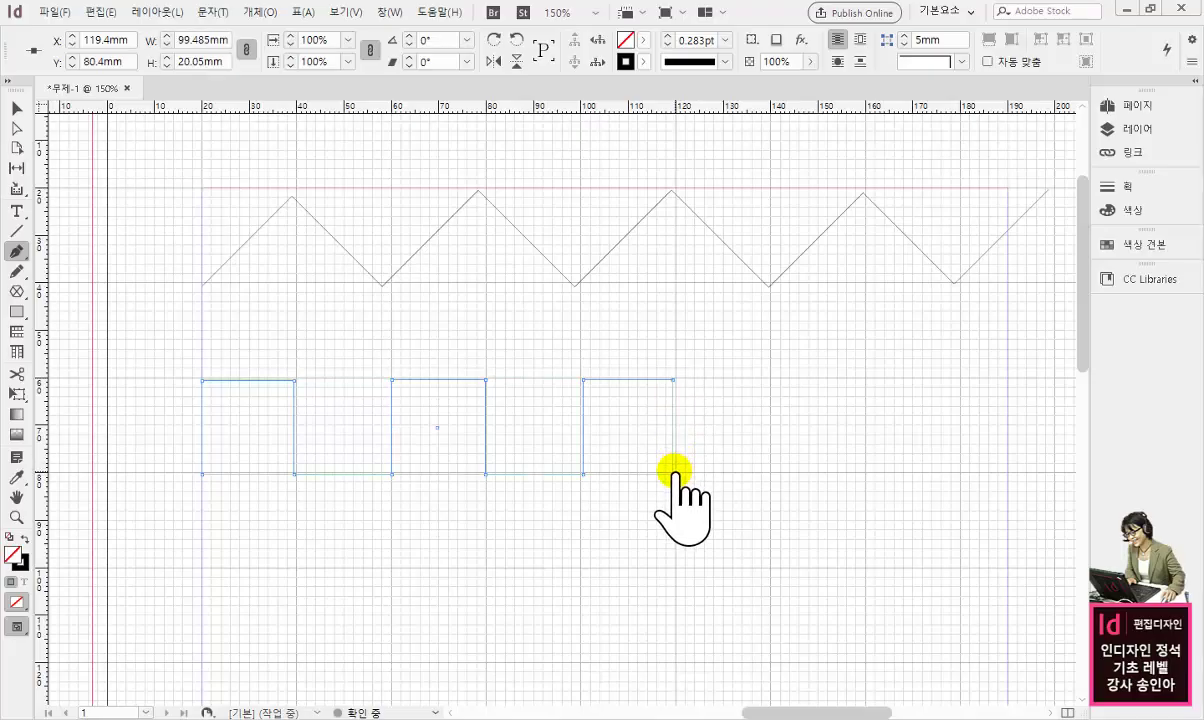
pyautogui.click(769, 474)
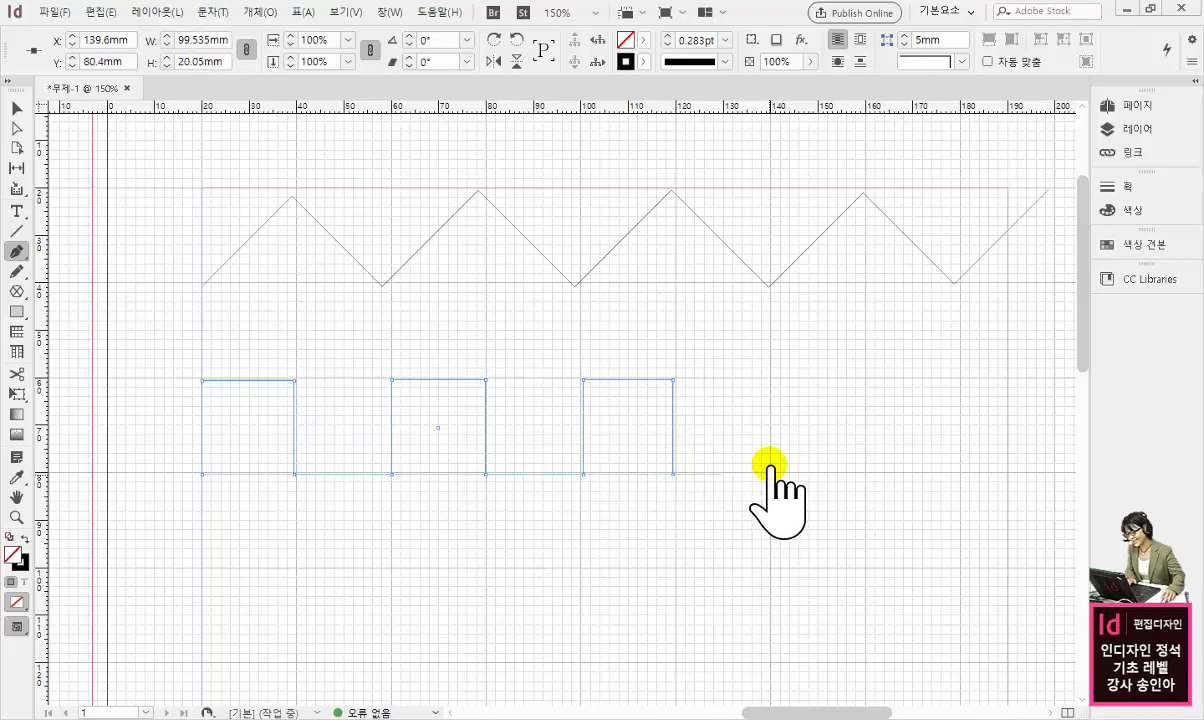
pyautogui.click(769, 380)
pyautogui.click(863, 380)
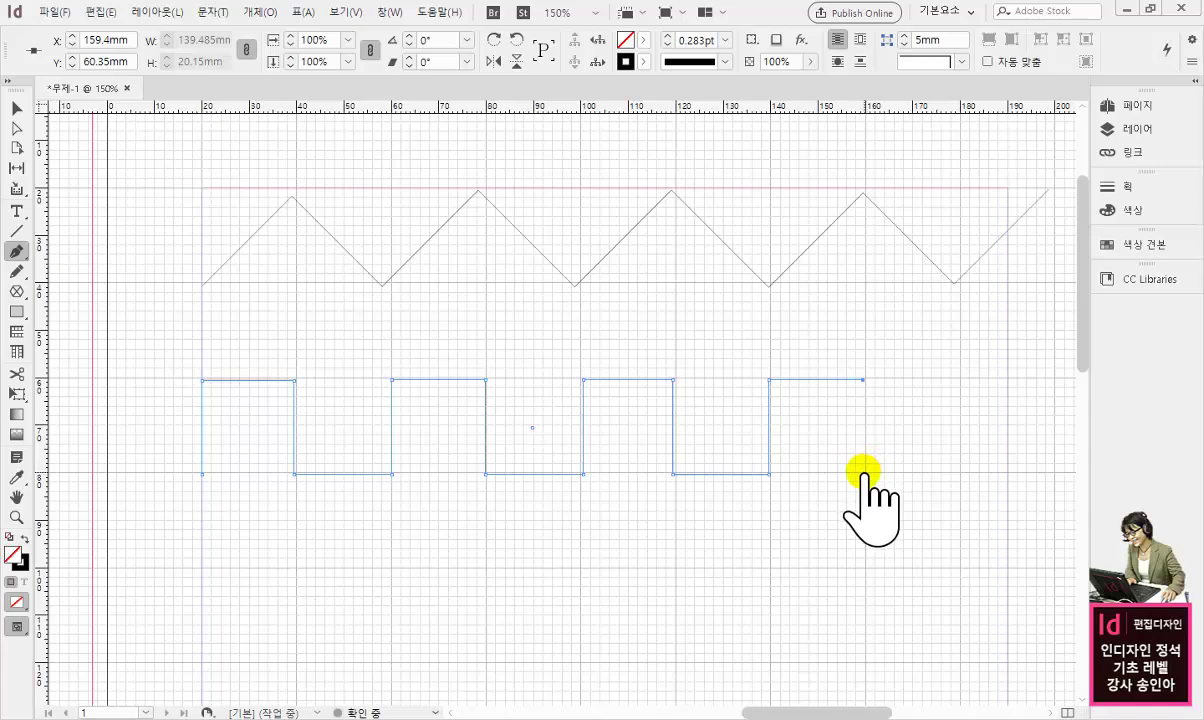
pyautogui.click(863, 474)
pyautogui.click(957, 474)
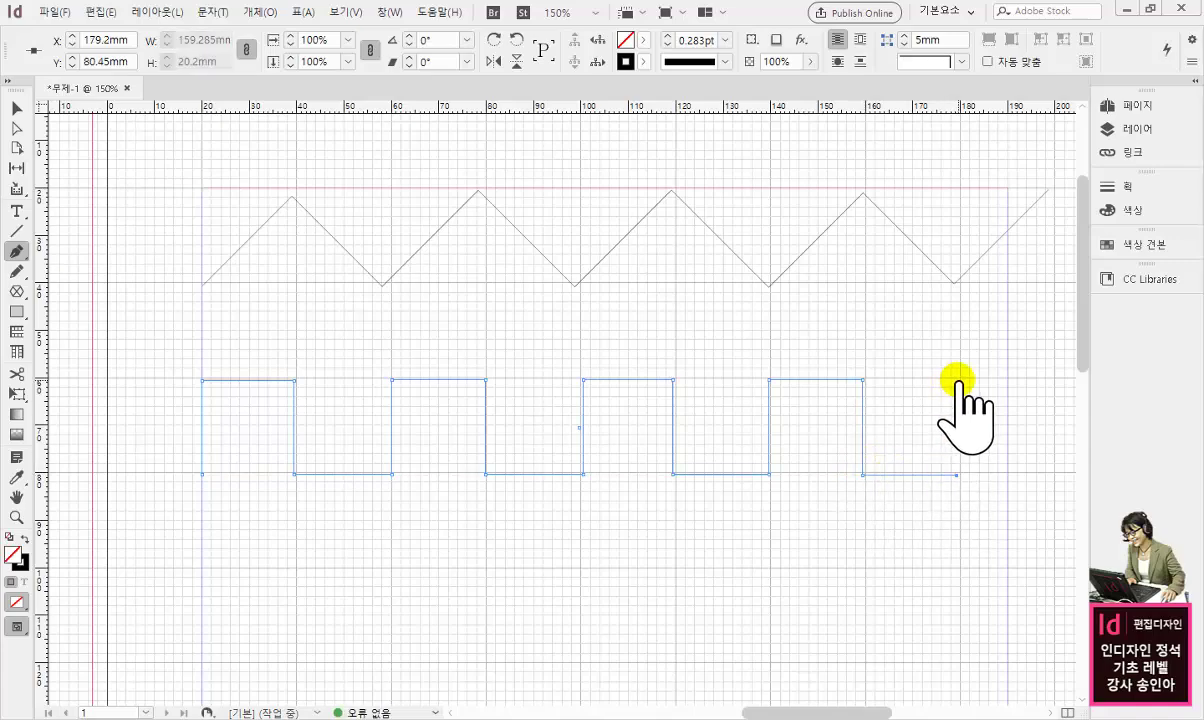
pyautogui.click(957, 380)
pyautogui.click(1049, 379)
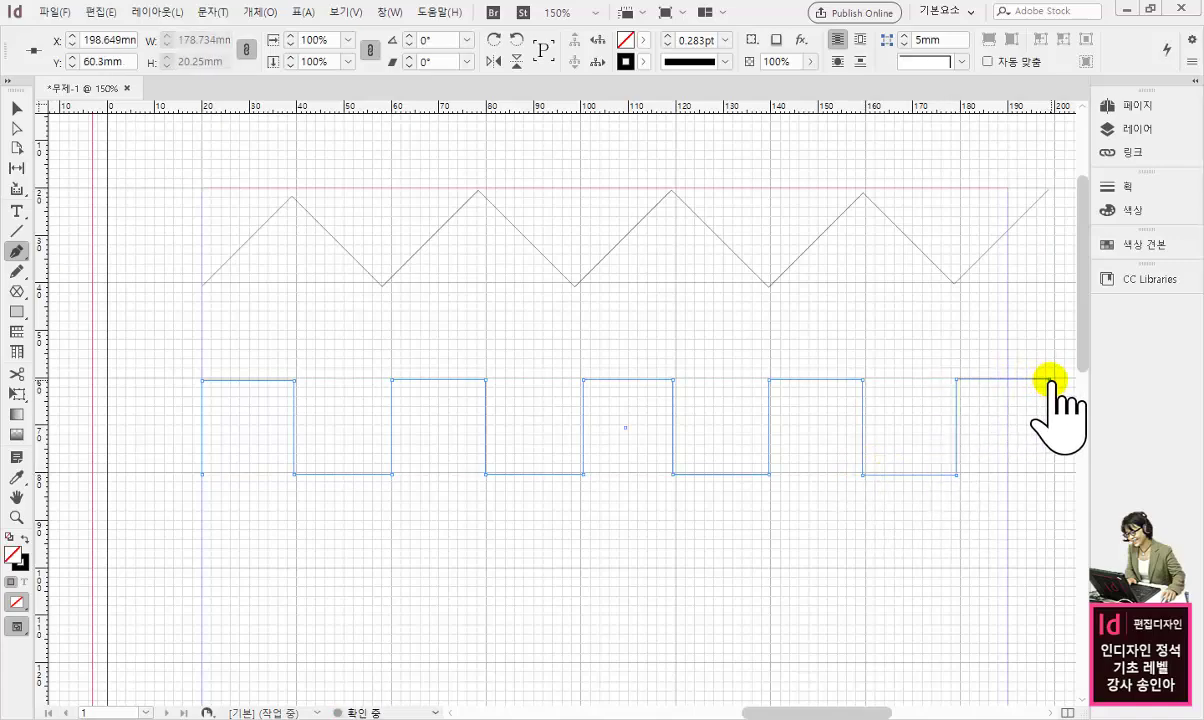
# - Set the stroke weight of both the zigzag and square-wave paths to 1 pt and deselect them
pyautogui.click(14, 106)
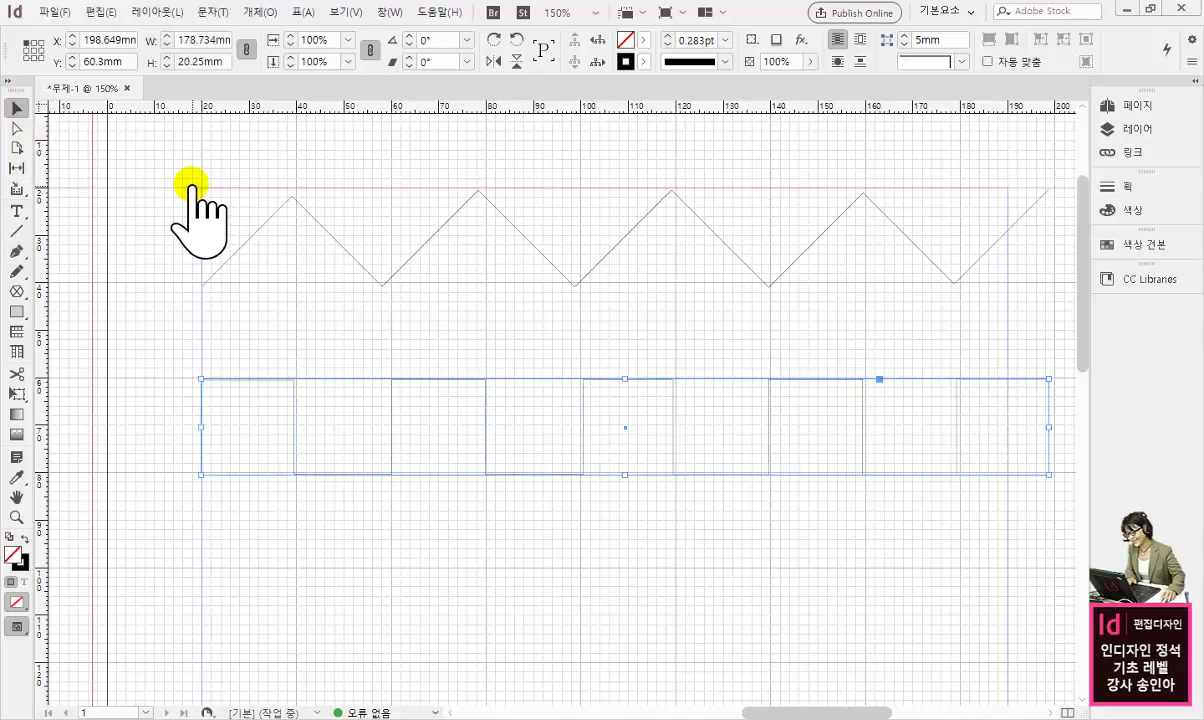
pyautogui.click(193, 198)
pyautogui.hotkey('ctrl', 'a')
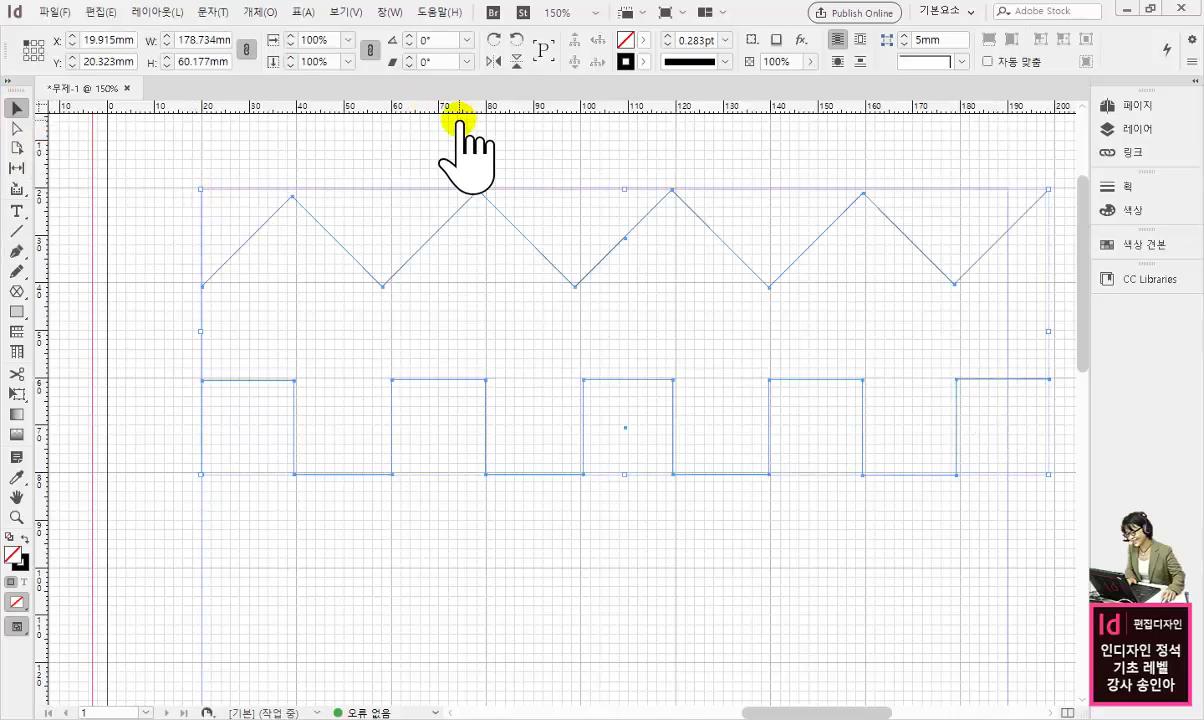
pyautogui.click(724, 40)
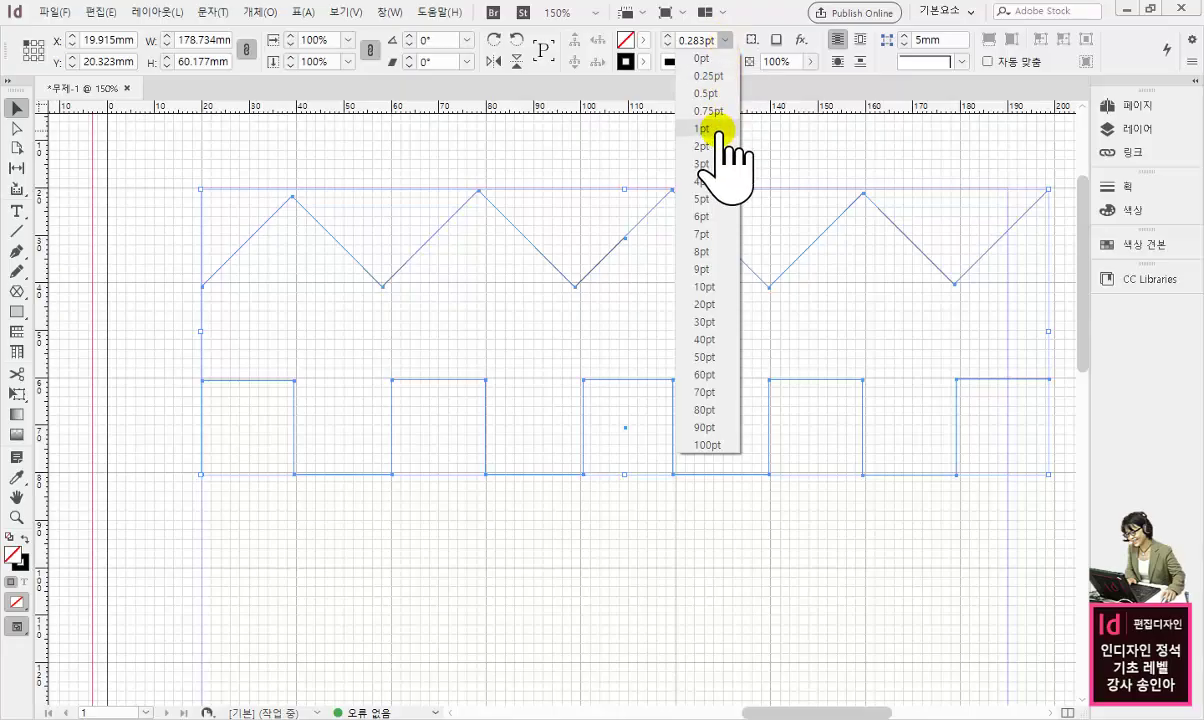
pyautogui.click(712, 128)
pyautogui.click(651, 138)
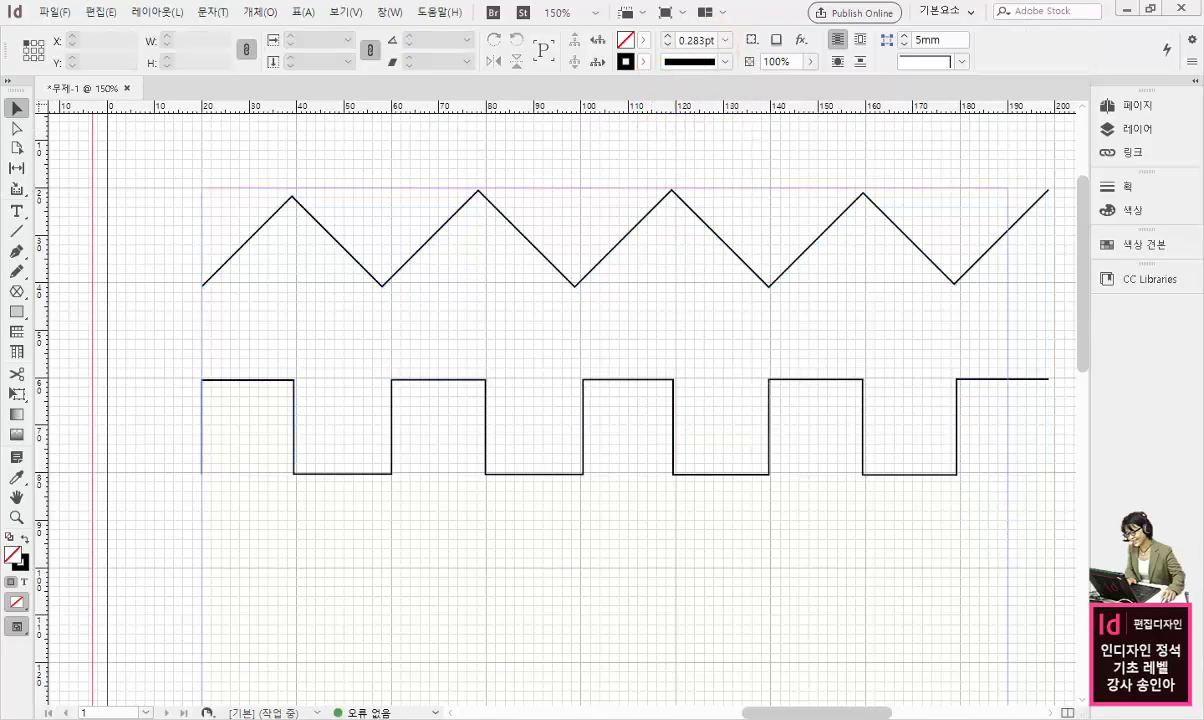
# - Switch to the reference PDF in Acrobat, examine its arch and wave line patterns, and return to InDesign
pyautogui.hotkey('alt', 'Tab')
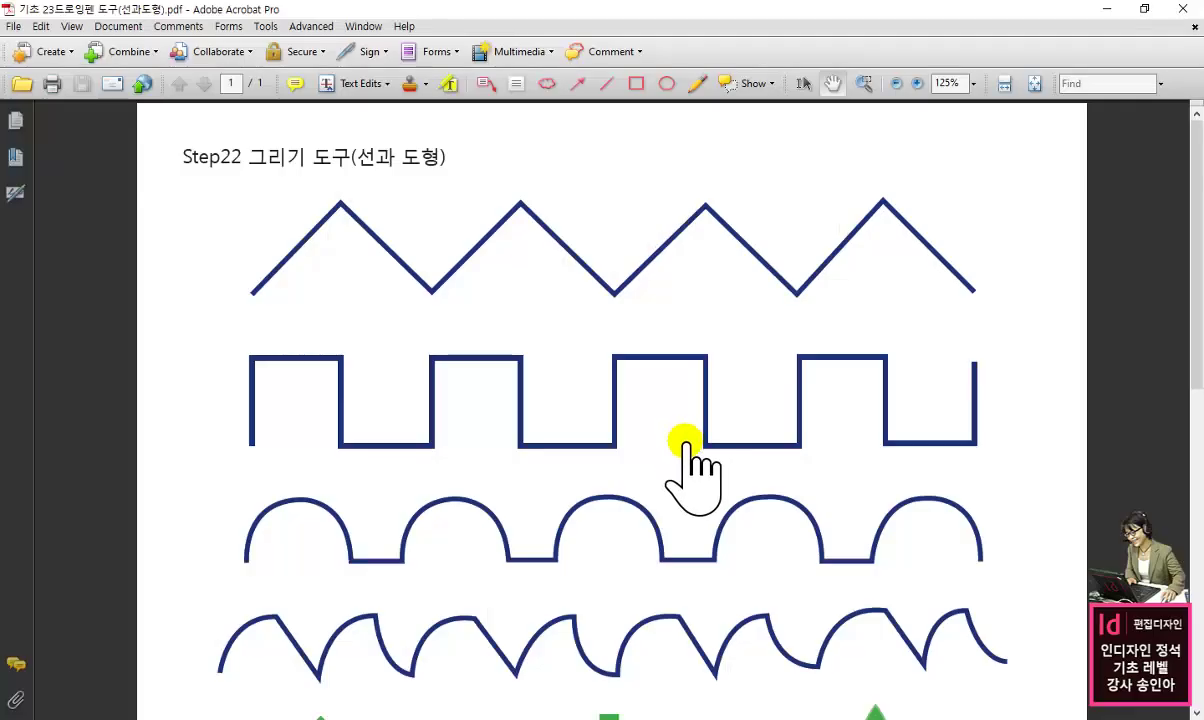
pyautogui.moveTo(677, 502); pyautogui.dragTo(666, 349)
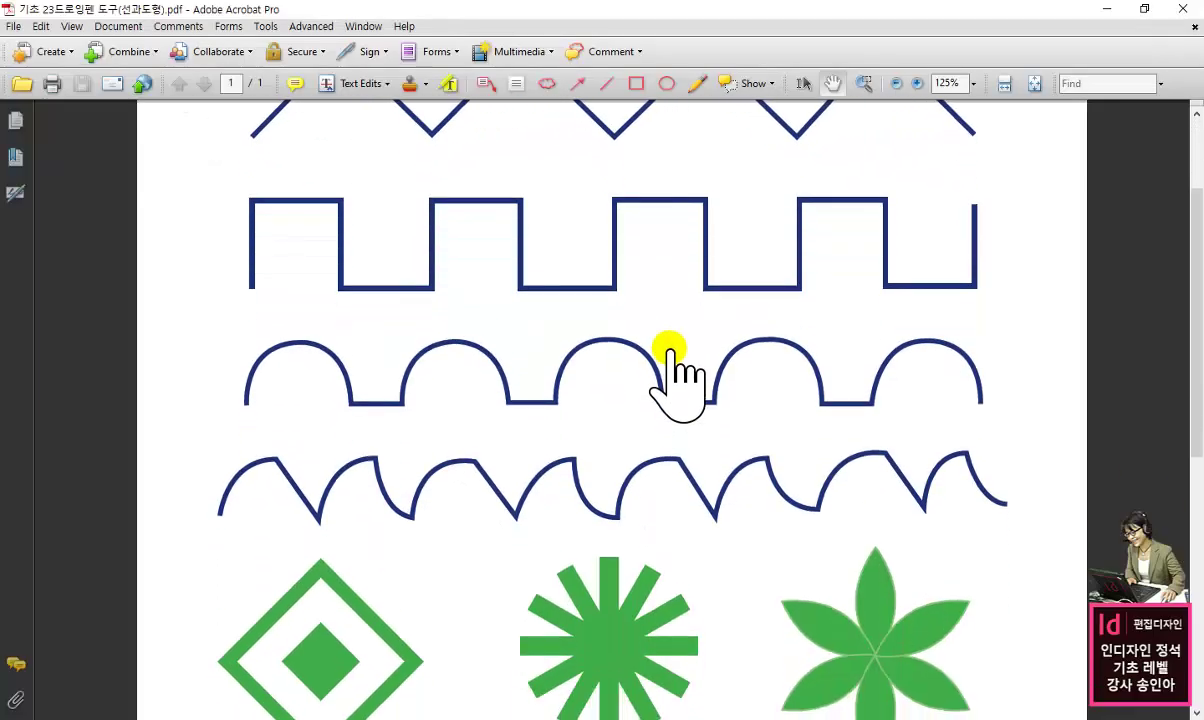
pyautogui.moveTo(345, 400); pyautogui.dragTo(343, 446)
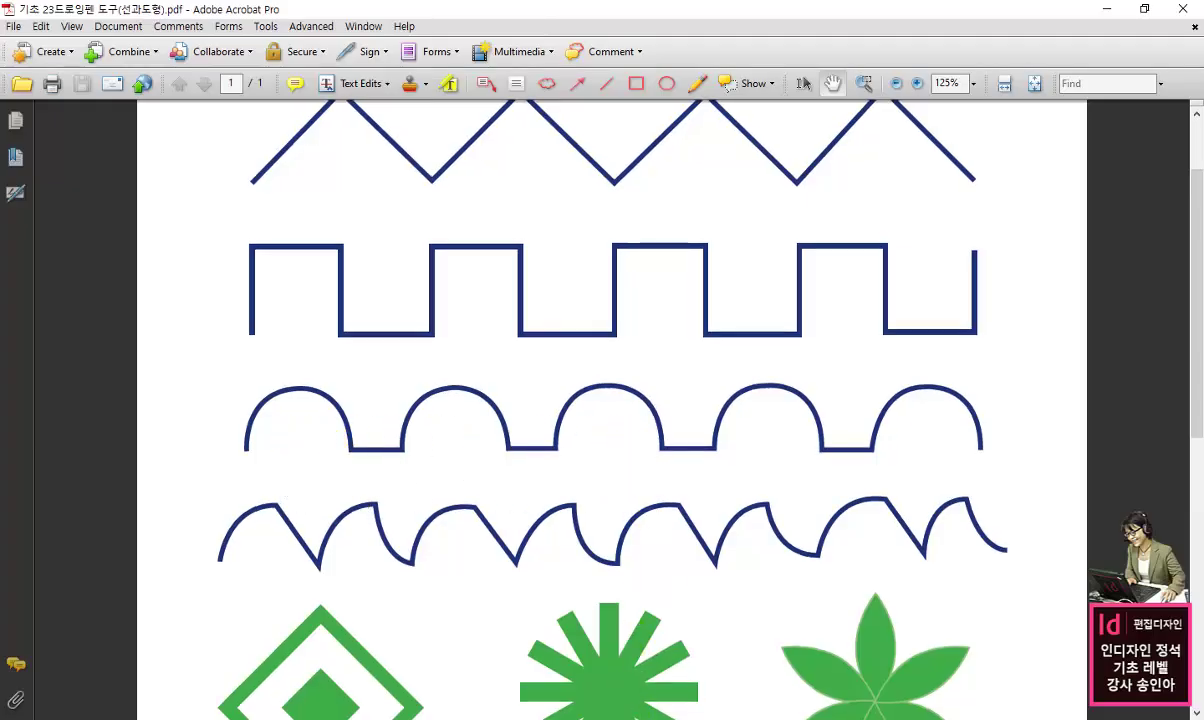
pyautogui.hotkey('alt', 'Tab')
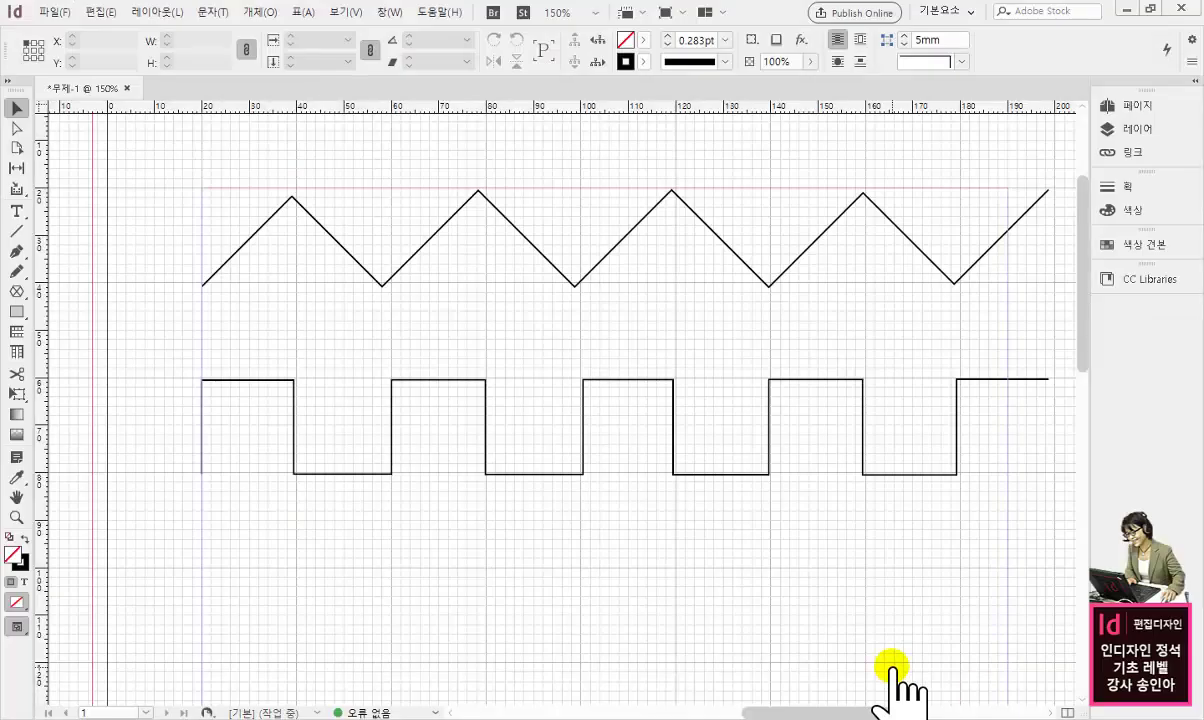
# - Start a Pen path below the square wave at about X 20, Y 119 mm and curve it up to about X 39, Y 101 mm
pyautogui.moveTo(651, 424); pyautogui.dragTo(596, 420)
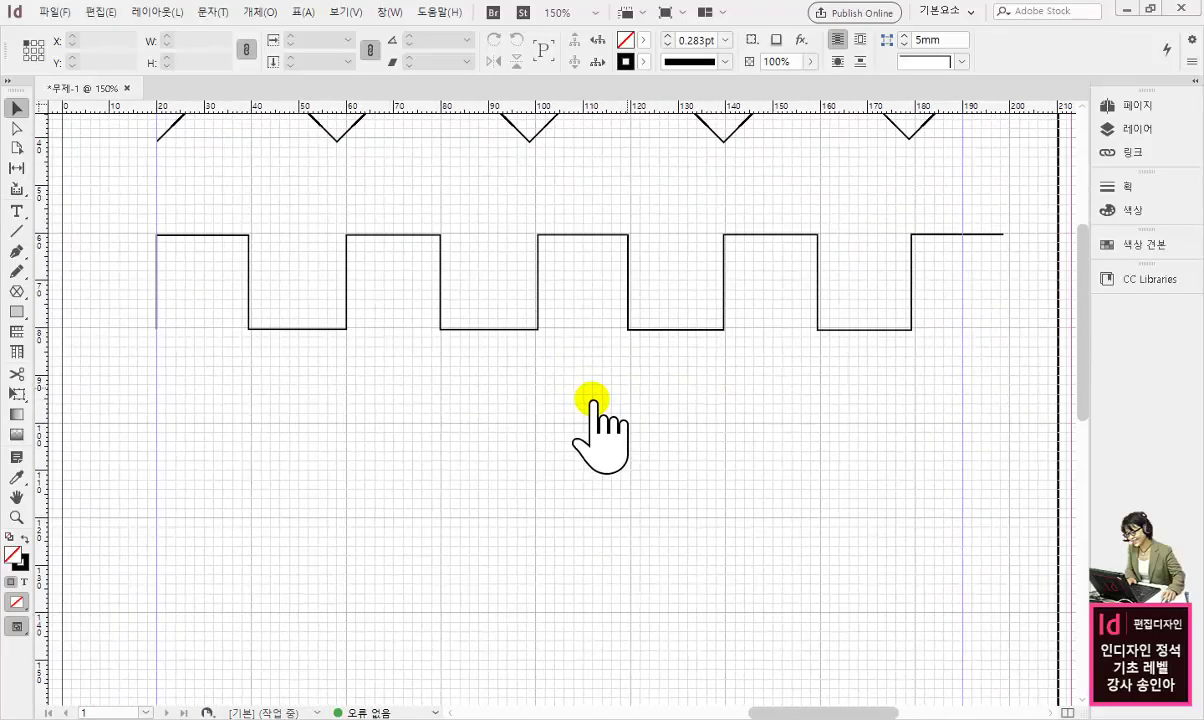
pyautogui.click(17, 252)
pyautogui.click(156, 515)
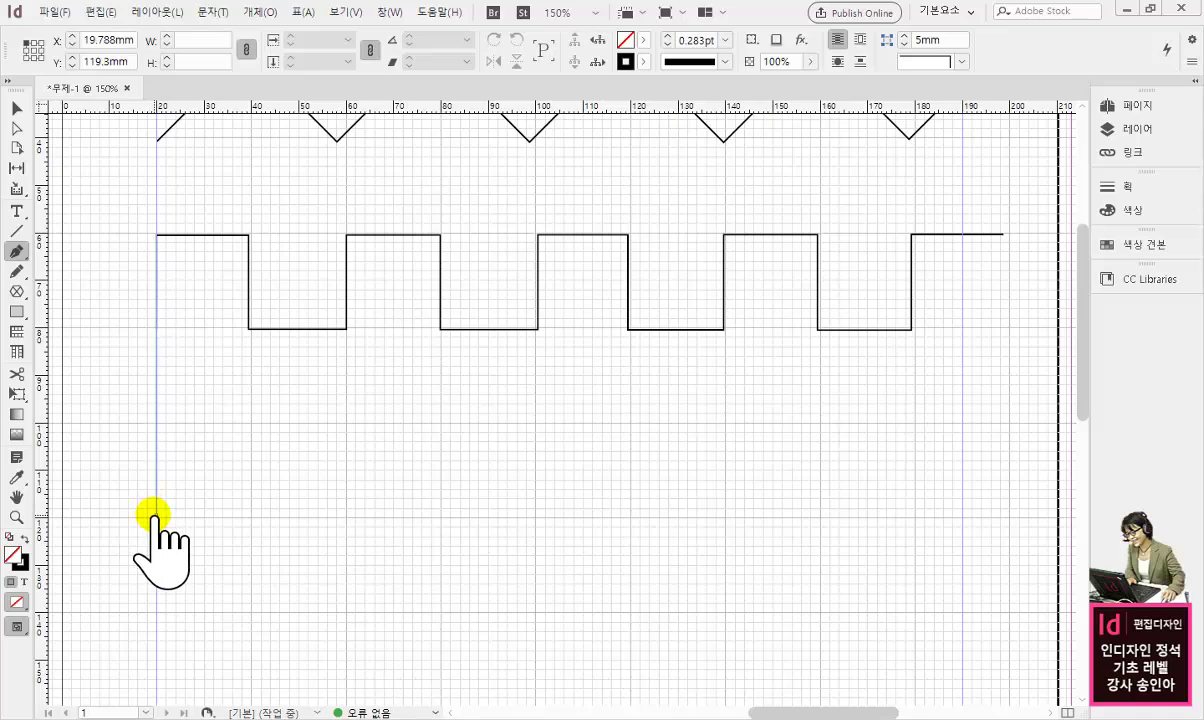
pyautogui.moveTo(248, 427); pyautogui.dragTo(320, 430)
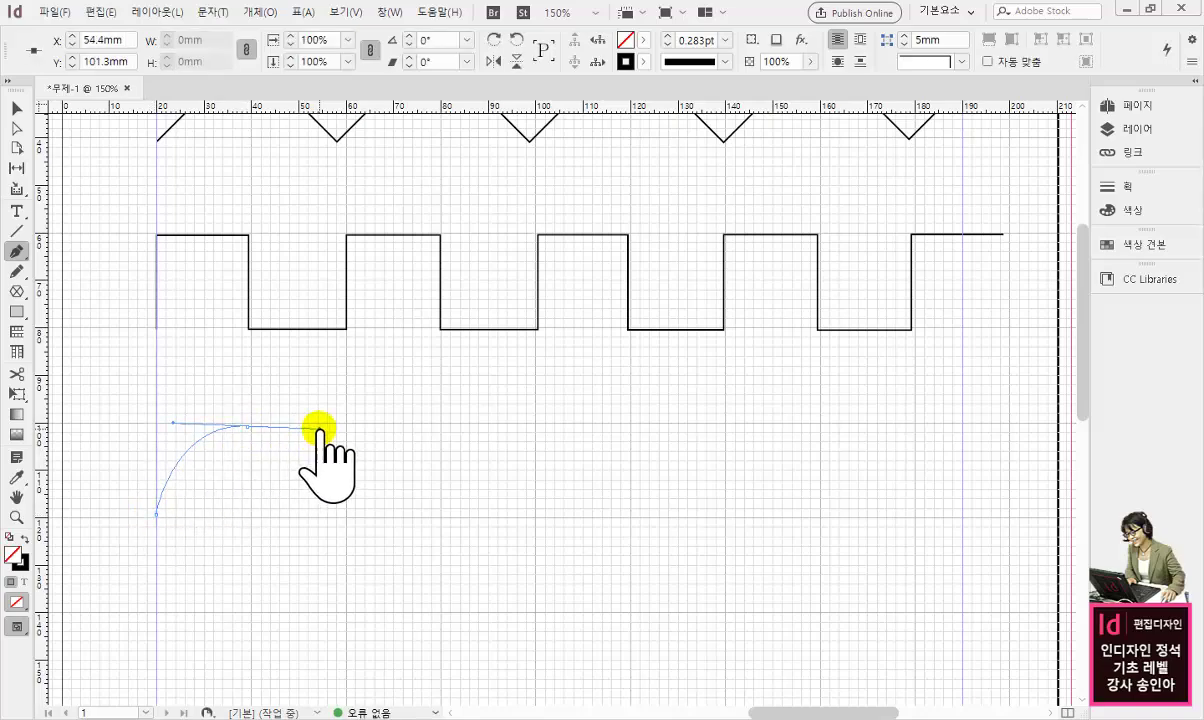
# - Move the curve's upper anchor to about X 40, Y 100 mm and remove its outgoing direction handle
pyautogui.hotkey('ctrl', '=')
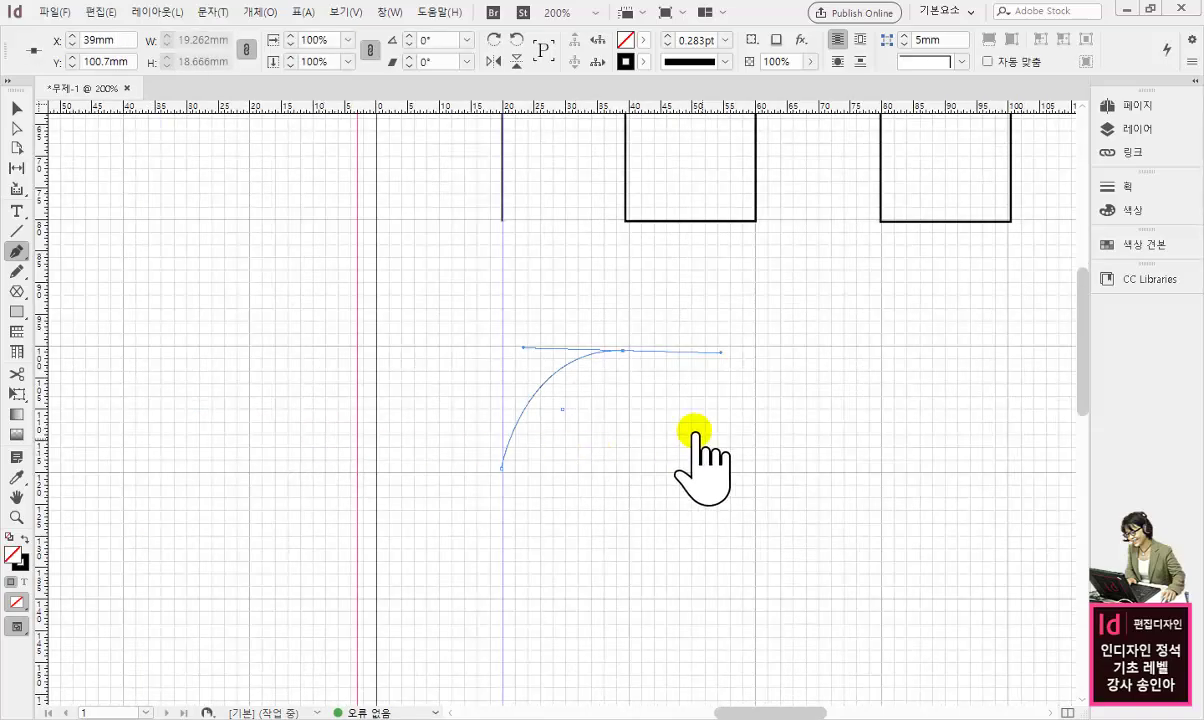
pyautogui.moveTo(699, 443); pyautogui.dragTo(487, 440)
pyautogui.hotkey('ctrl', '=')
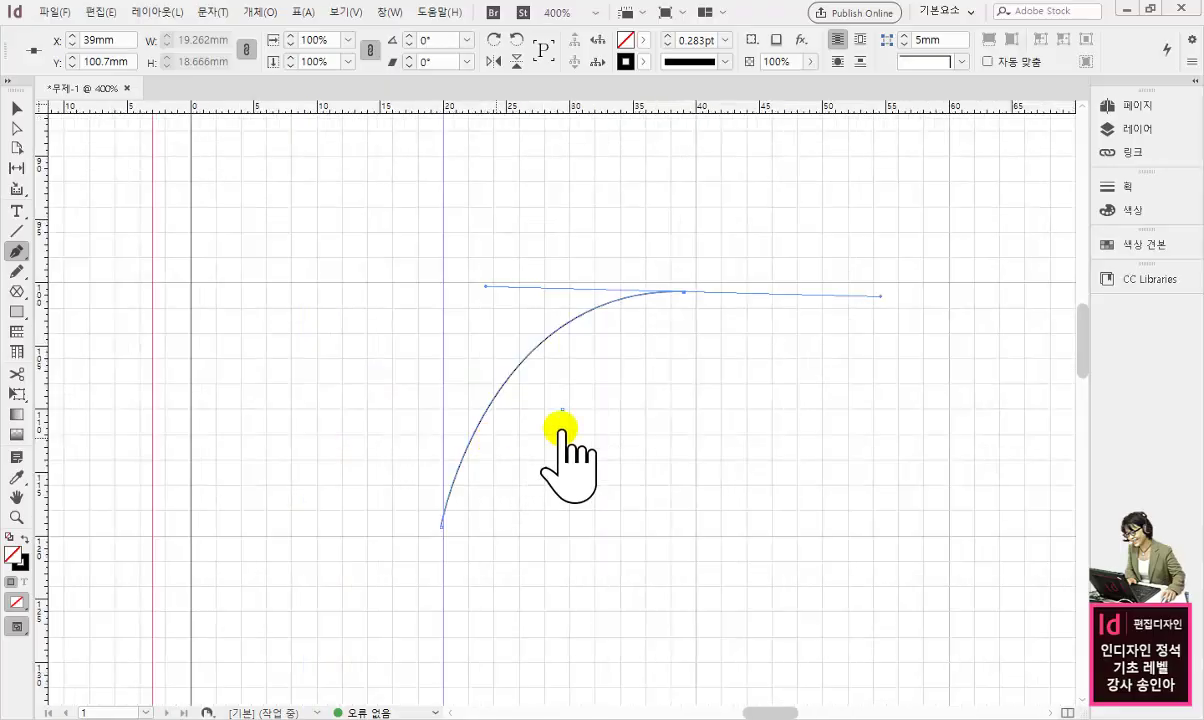
pyautogui.moveTo(646, 404); pyautogui.dragTo(483, 422)
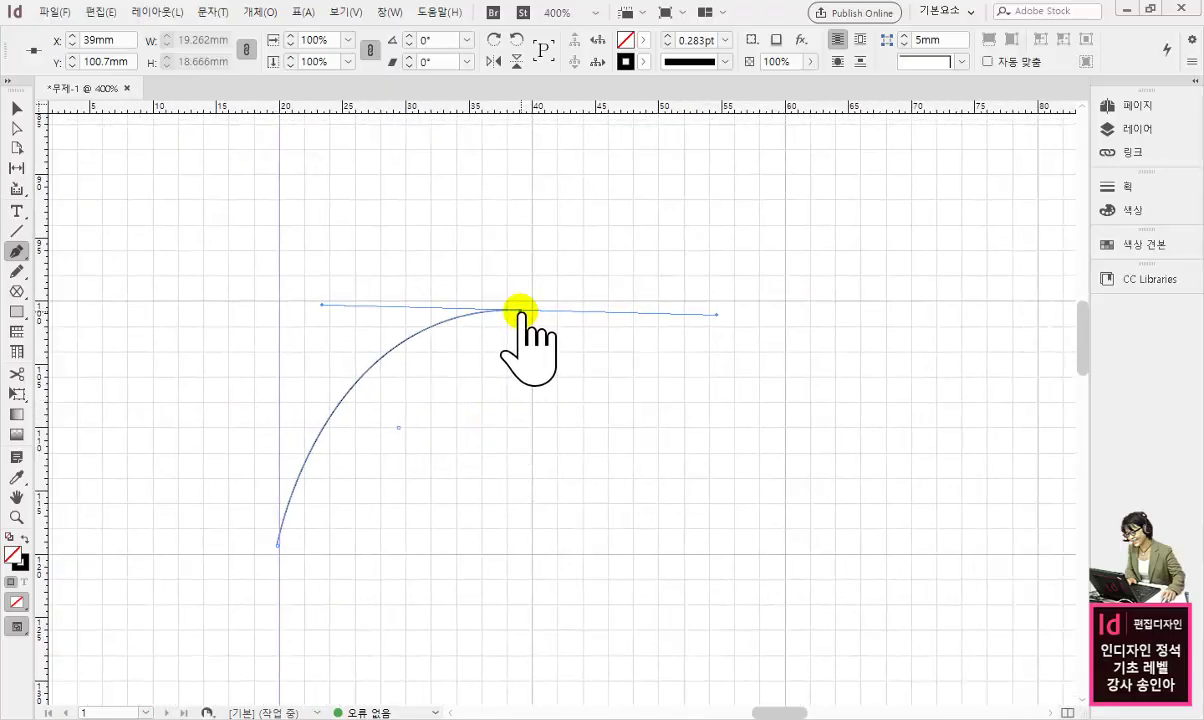
pyautogui.moveTo(520, 311); pyautogui.dragTo(534, 307)
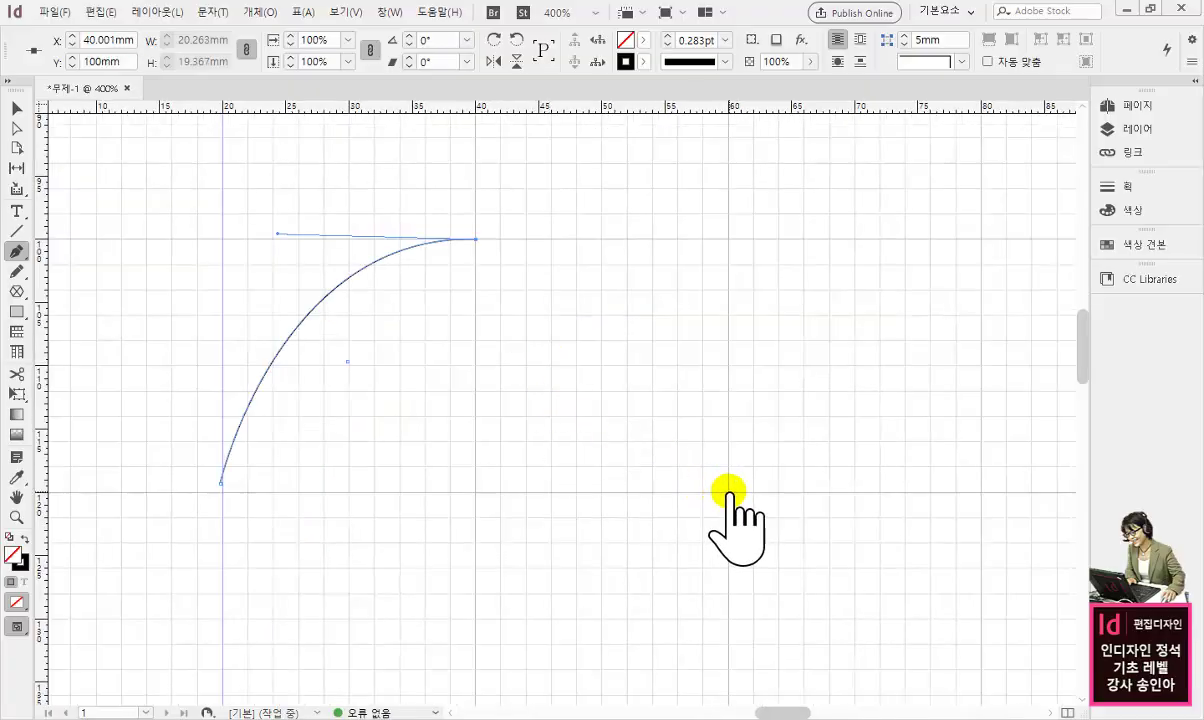
# - Curve the path down to about X 60, Y 120 mm, remove the outgoing handle, and add a straight horizontal segment about 20 mm long
pyautogui.moveTo(729, 491); pyautogui.dragTo(800, 697)
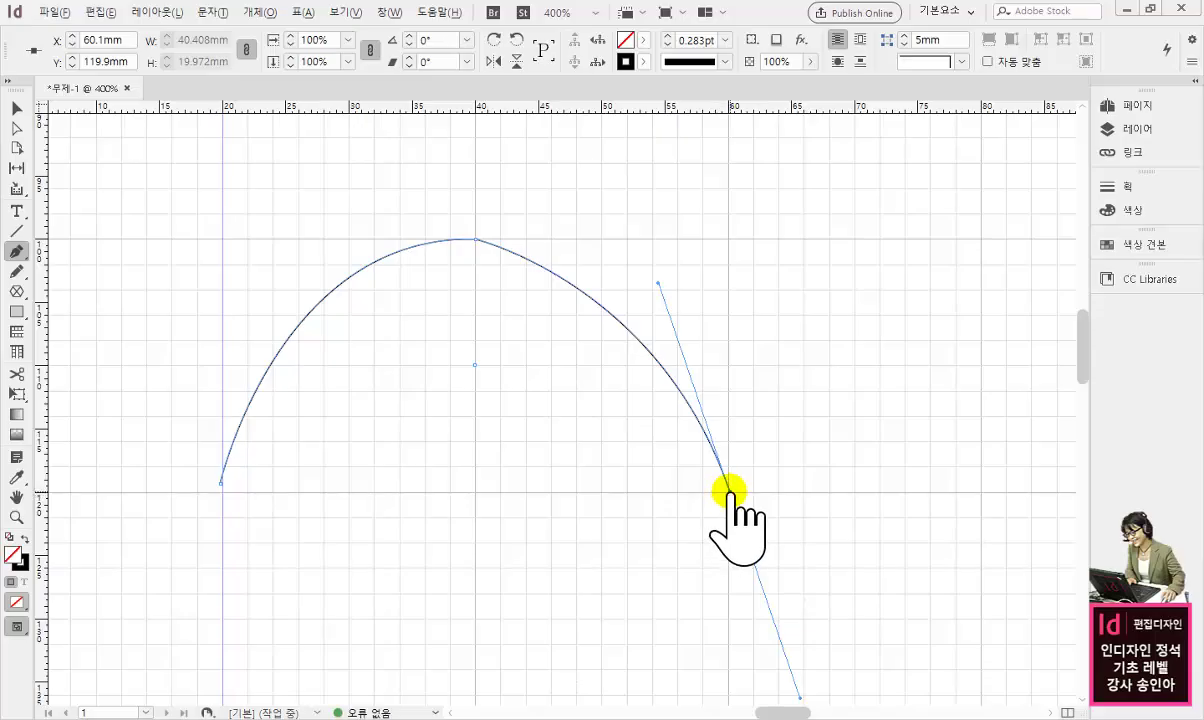
pyautogui.click(729, 491)
pyautogui.moveTo(887, 487); pyautogui.dragTo(608, 491)
pyautogui.click(743, 502)
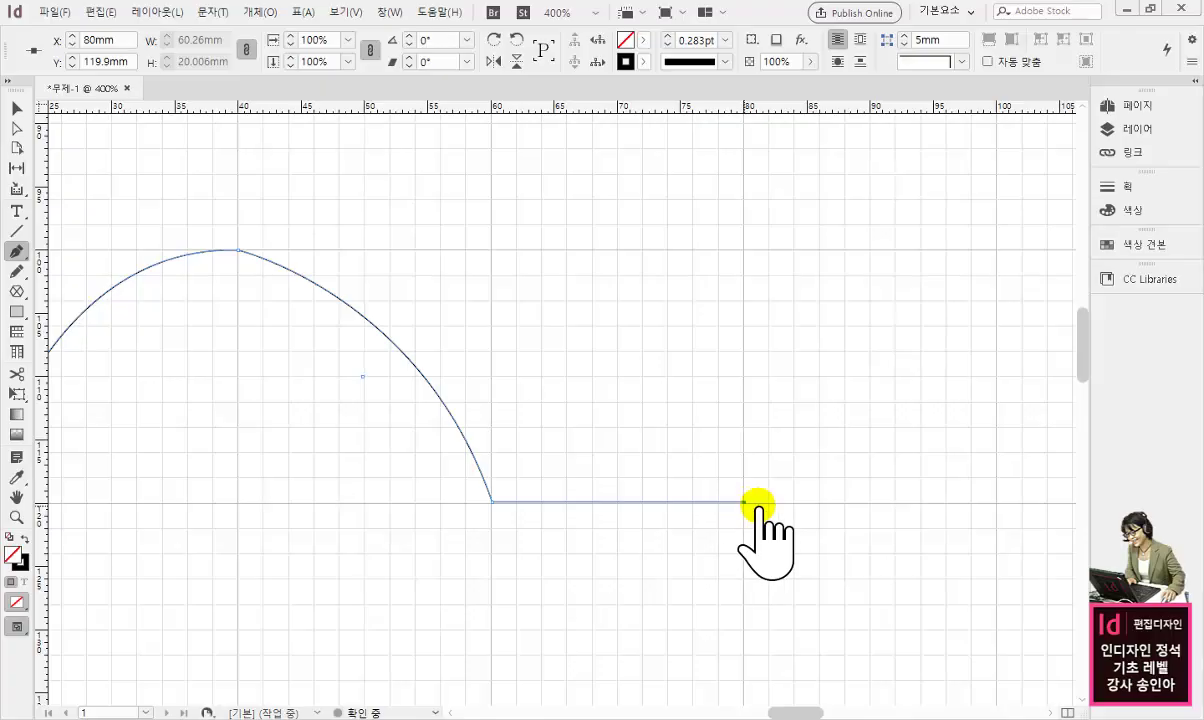
# - Continue the Pen path with a curve up to about X 100, Y 100 mm and remove its outgoing direction handle
pyautogui.moveTo(755, 503); pyautogui.dragTo(713, 490)
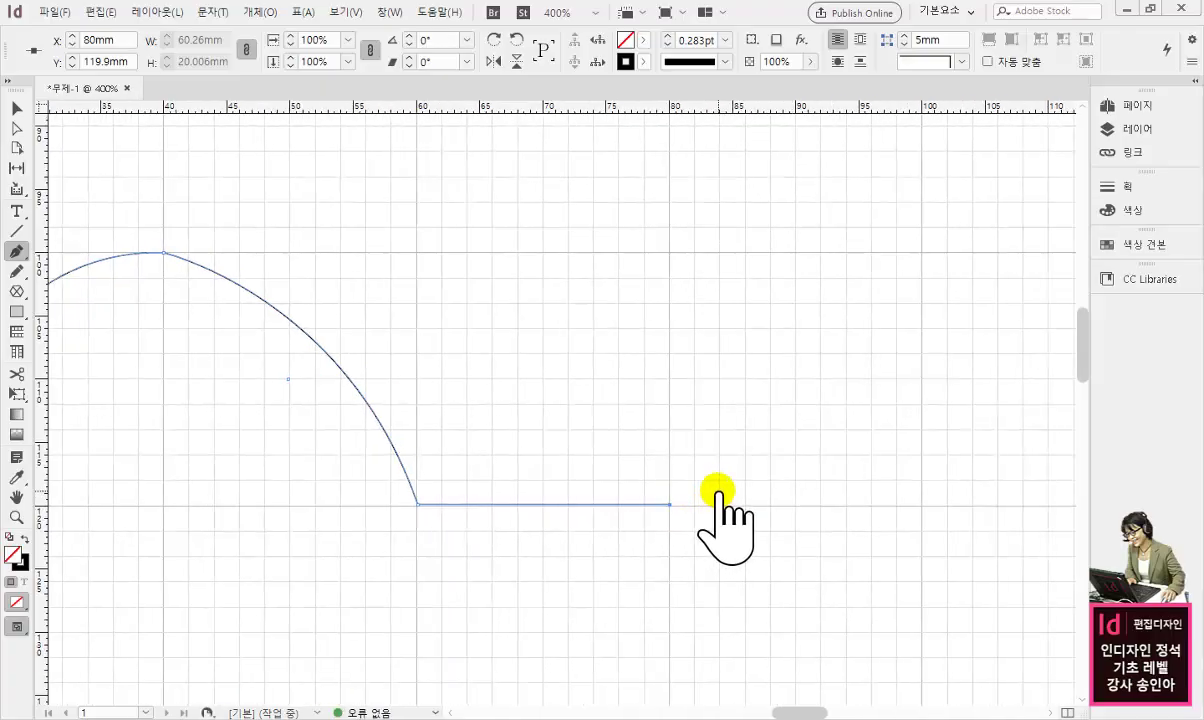
pyautogui.hotkey('ctrl', '-')
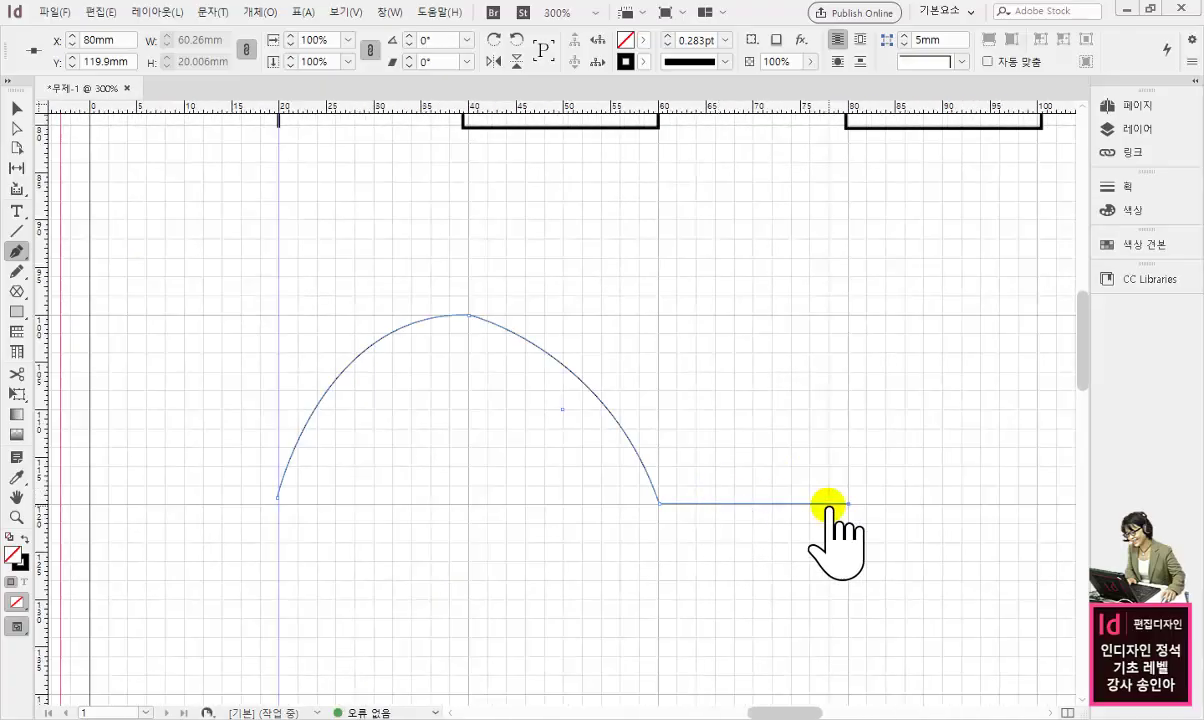
pyautogui.moveTo(760, 474); pyautogui.dragTo(487, 452)
pyautogui.hscroll(3, 530, 457)
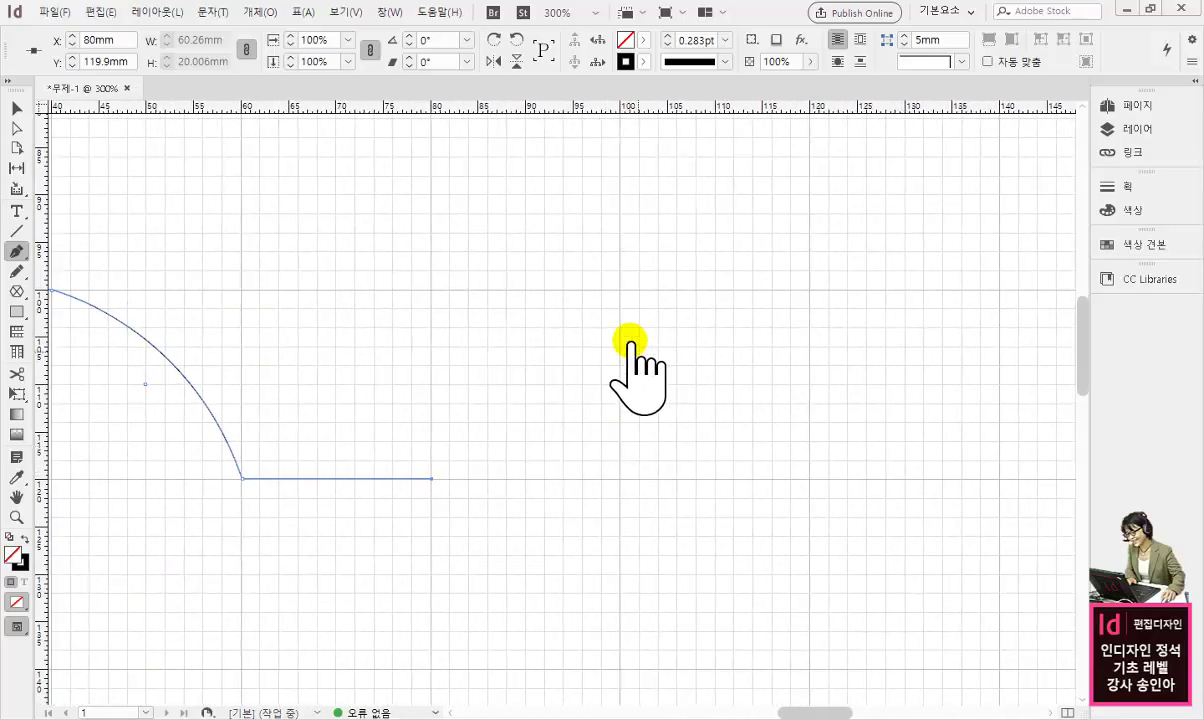
pyautogui.moveTo(620, 292); pyautogui.dragTo(825, 324)
pyautogui.click(620, 292)
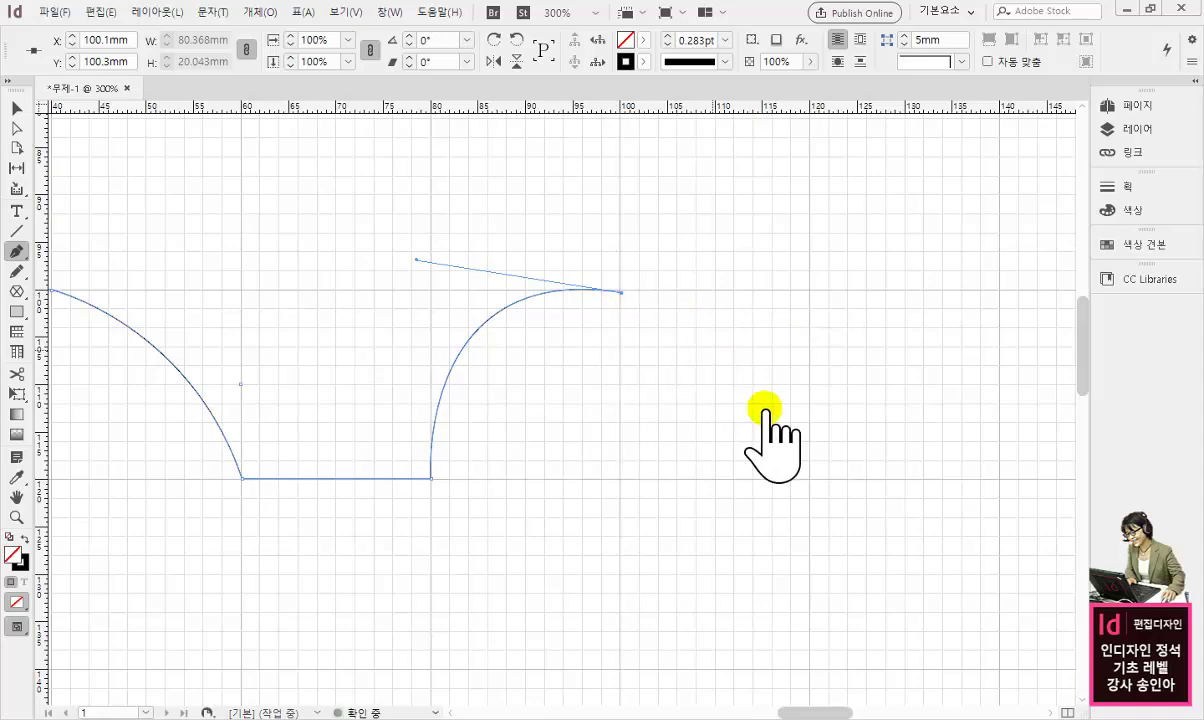
# - Curve the path down to about X 120, Y 120 mm, remove the outgoing handle, and add a straight horizontal segment about 20 mm long
pyautogui.moveTo(809, 483); pyautogui.dragTo(848, 668)
pyautogui.click(808, 487)
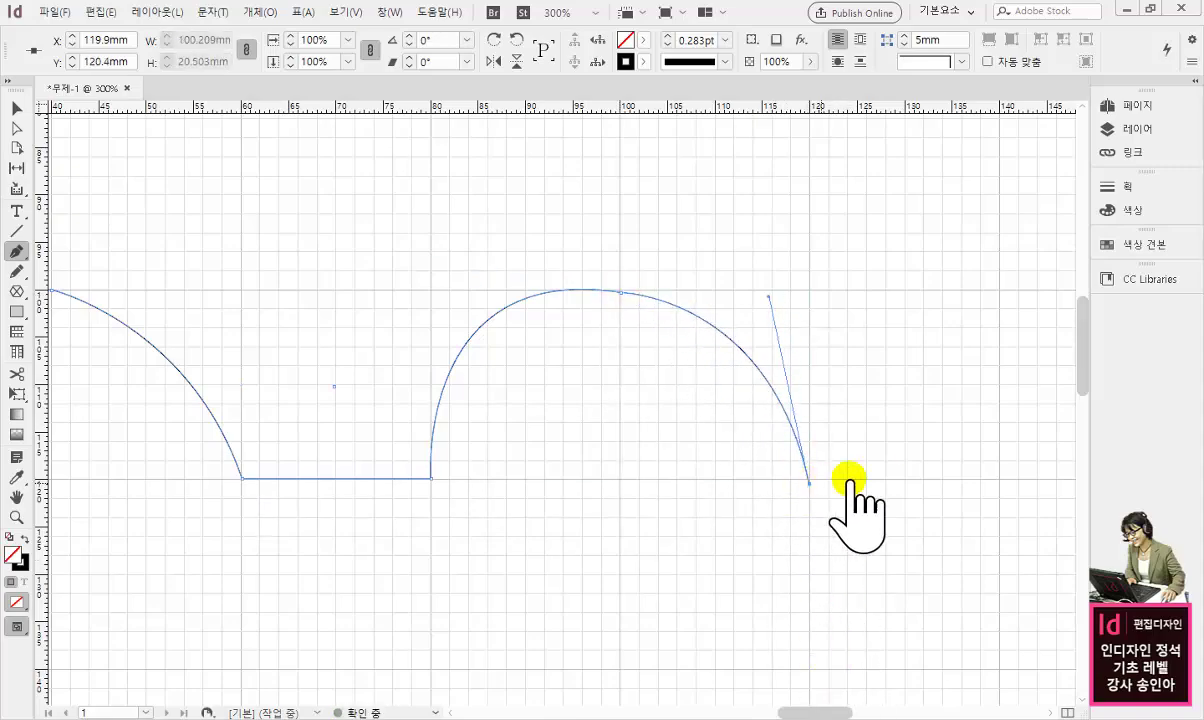
pyautogui.moveTo(906, 476); pyautogui.dragTo(597, 484)
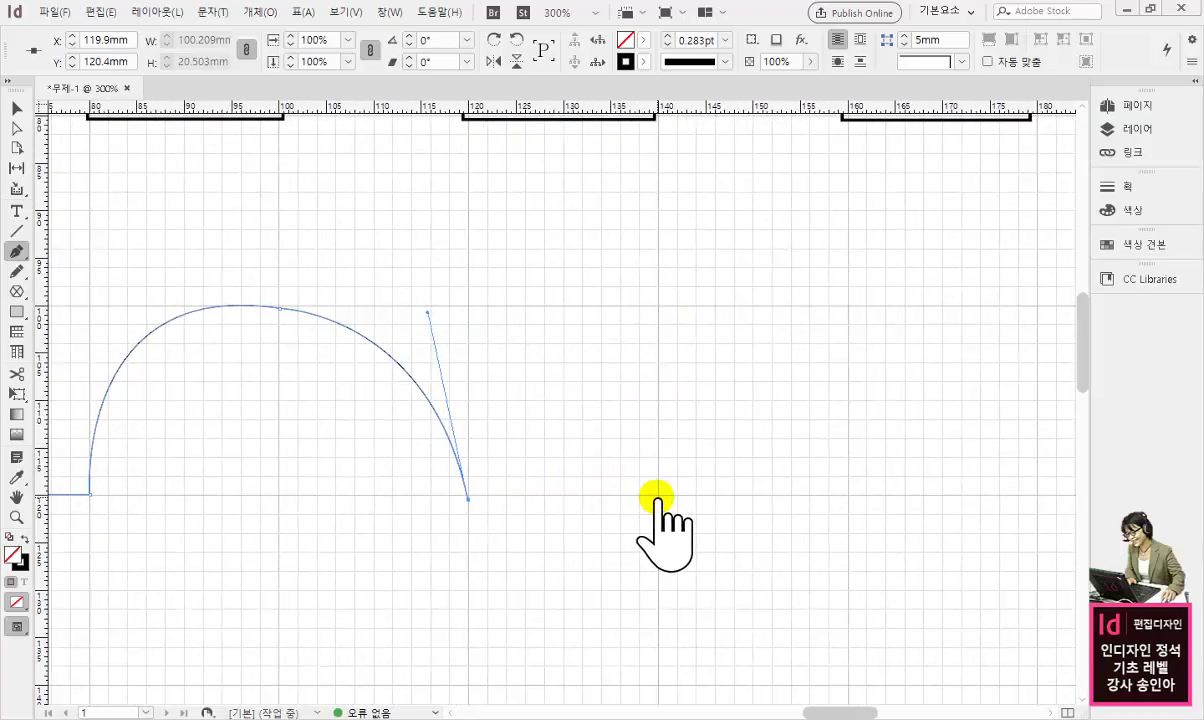
pyautogui.click(658, 499)
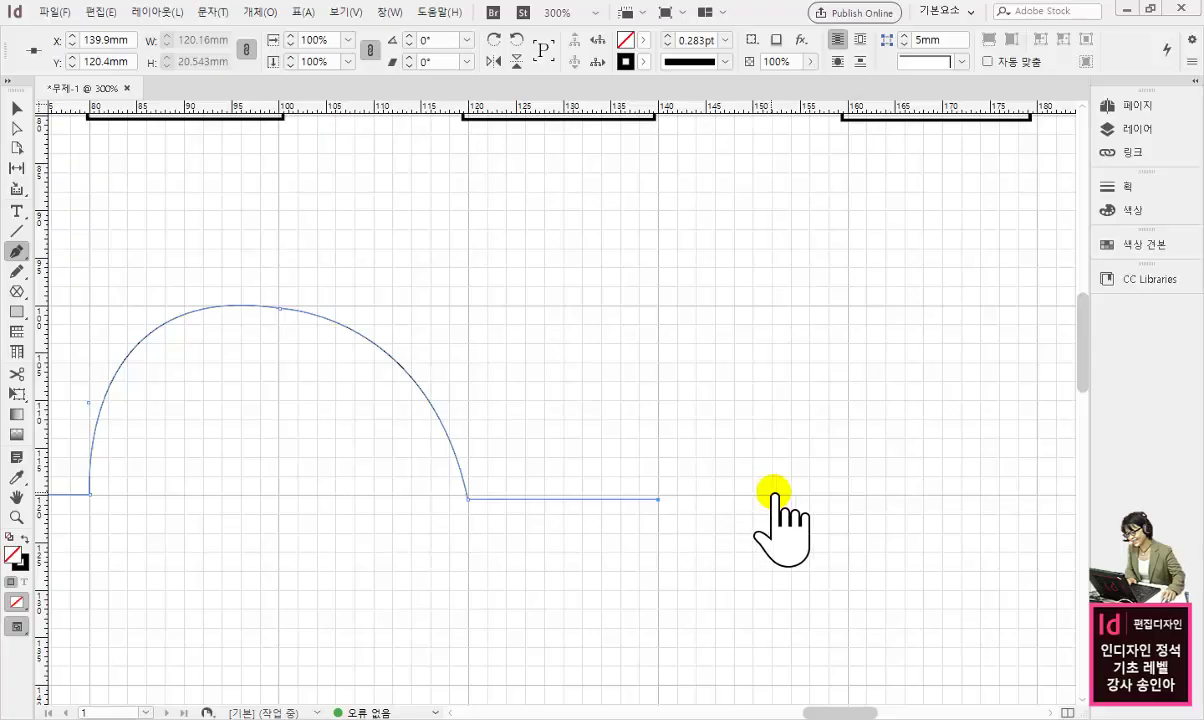
# - Curve the path up from the end of the straight segment to about X 160, Y 100 mm and remove the outgoing handle
pyautogui.moveTo(803, 492); pyautogui.dragTo(569, 466)
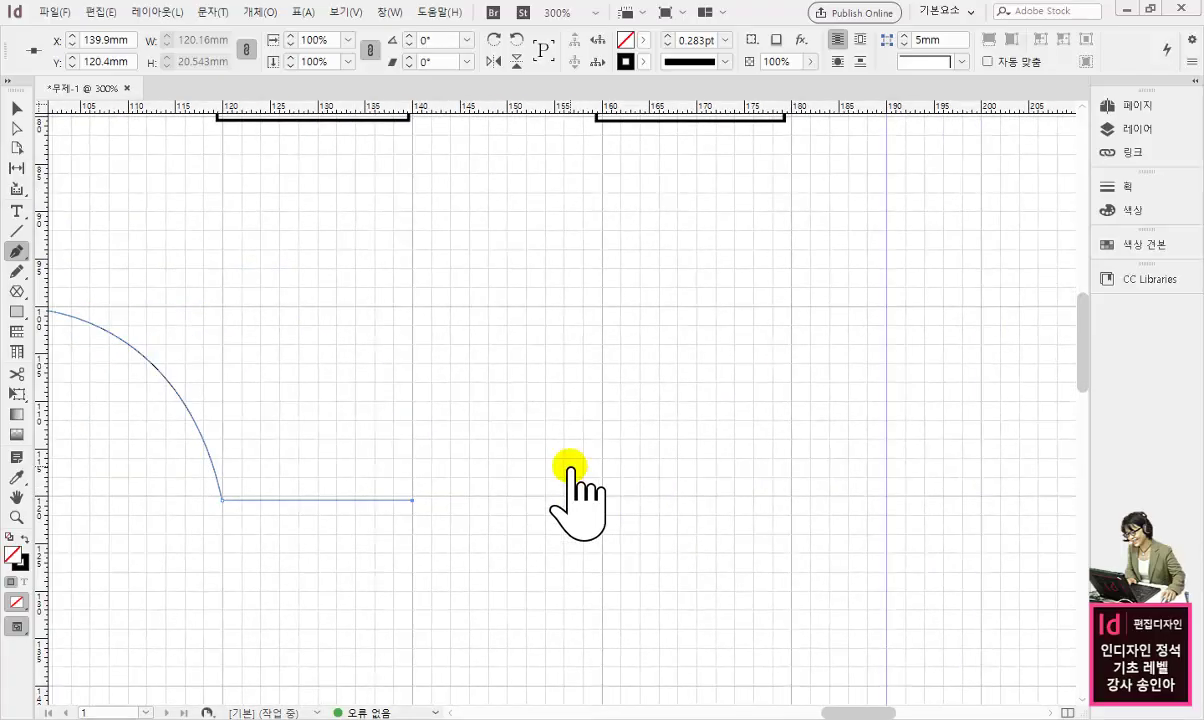
pyautogui.moveTo(598, 307); pyautogui.dragTo(794, 310)
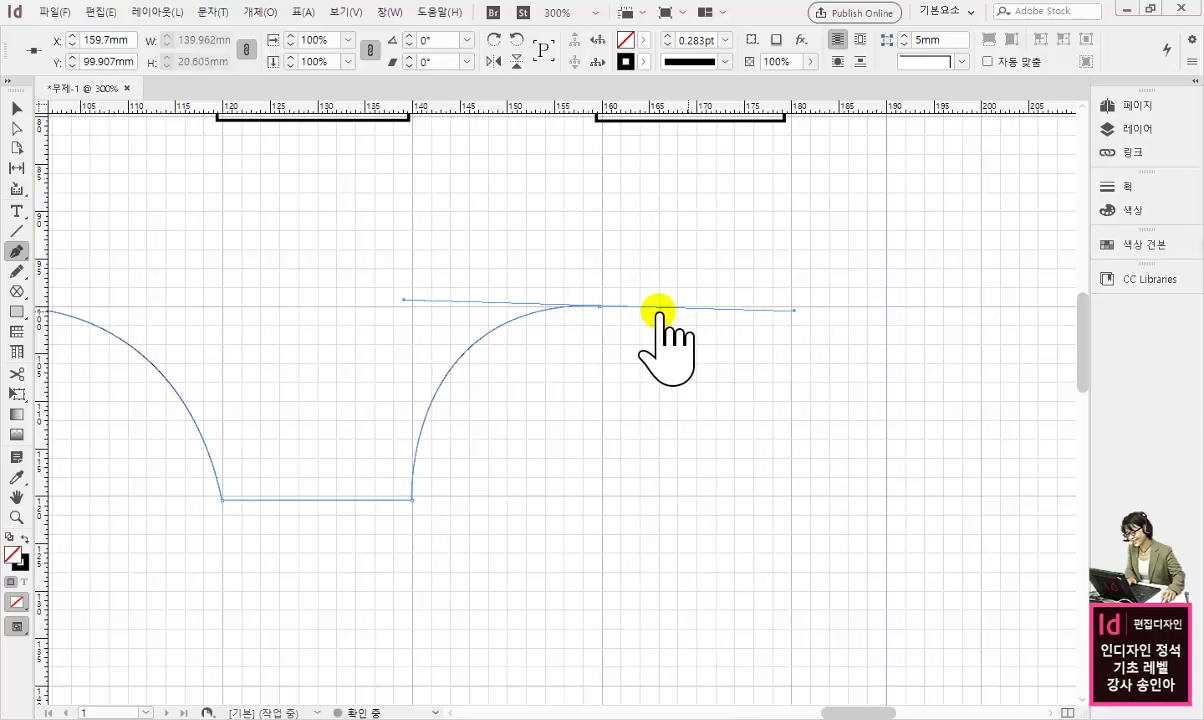
pyautogui.click(598, 305)
# - Curve the path down to about X 180, Y 120 mm, remove the outgoing handle, and finish with a horizontal segment about 10 mm long
pyautogui.moveTo(789, 494); pyautogui.dragTo(833, 618)
pyautogui.click(789, 495)
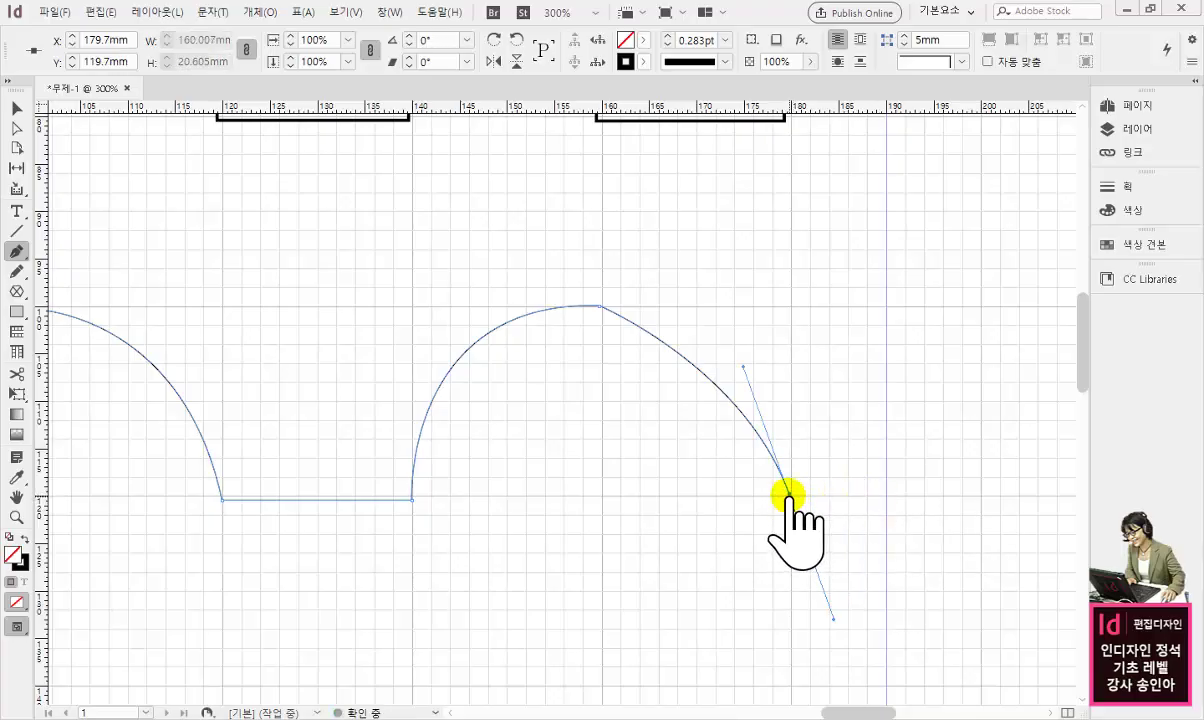
pyautogui.click(886, 494)
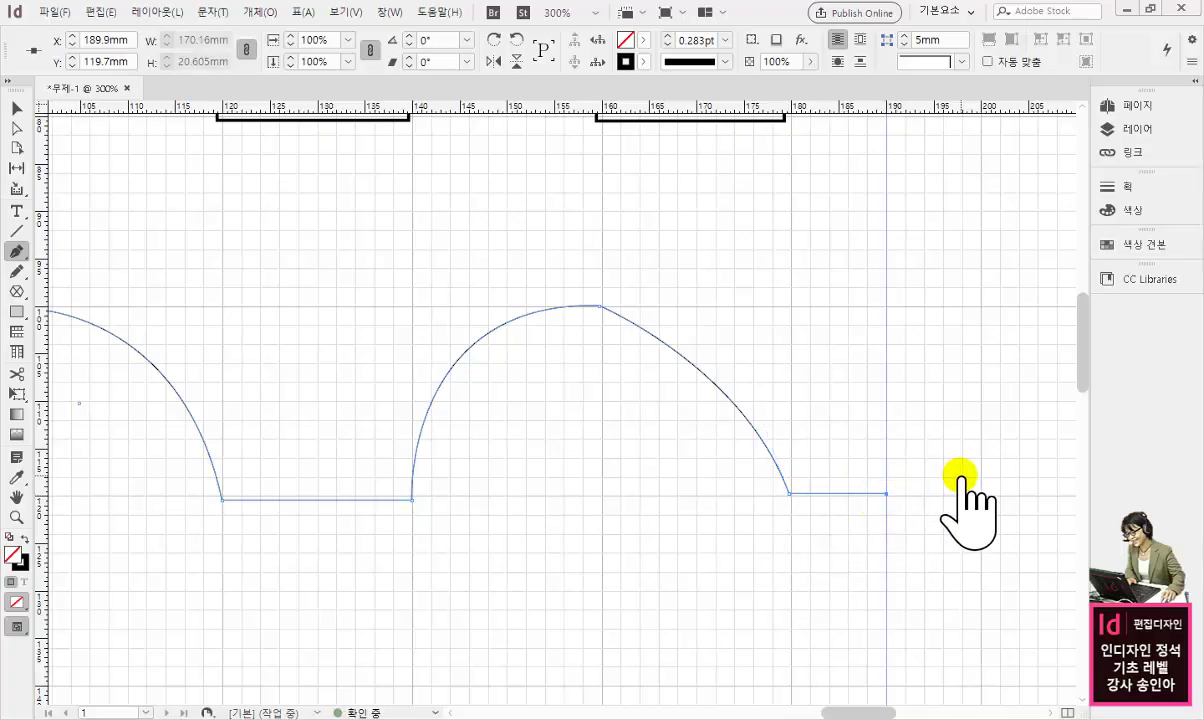
# - With the Direct Selection tool, round the right half of the first arch by raising its direction handle to about X 55, Y 99 mm
pyautogui.moveTo(967, 502); pyautogui.dragTo(704, 645)
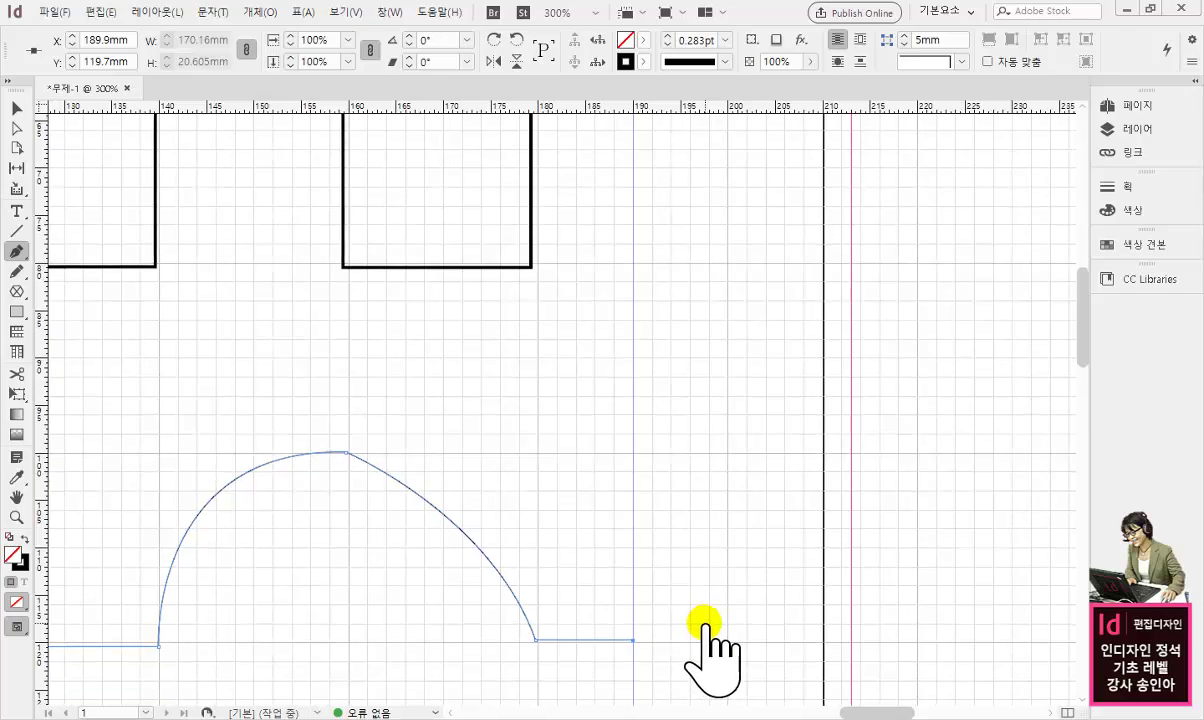
pyautogui.moveTo(520, 560); pyautogui.dragTo(908, 466)
pyautogui.moveTo(463, 475); pyautogui.dragTo(664, 430)
pyautogui.moveTo(422, 470); pyautogui.dragTo(671, 448)
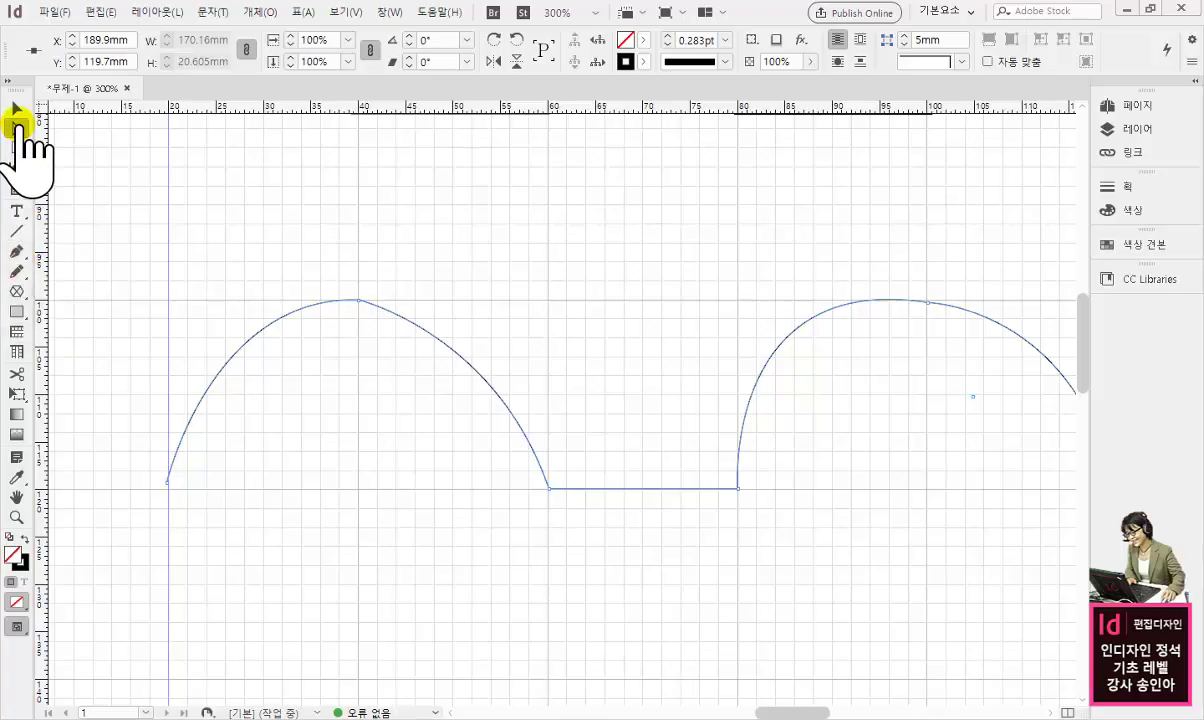
pyautogui.click(16, 128)
pyautogui.click(370, 305)
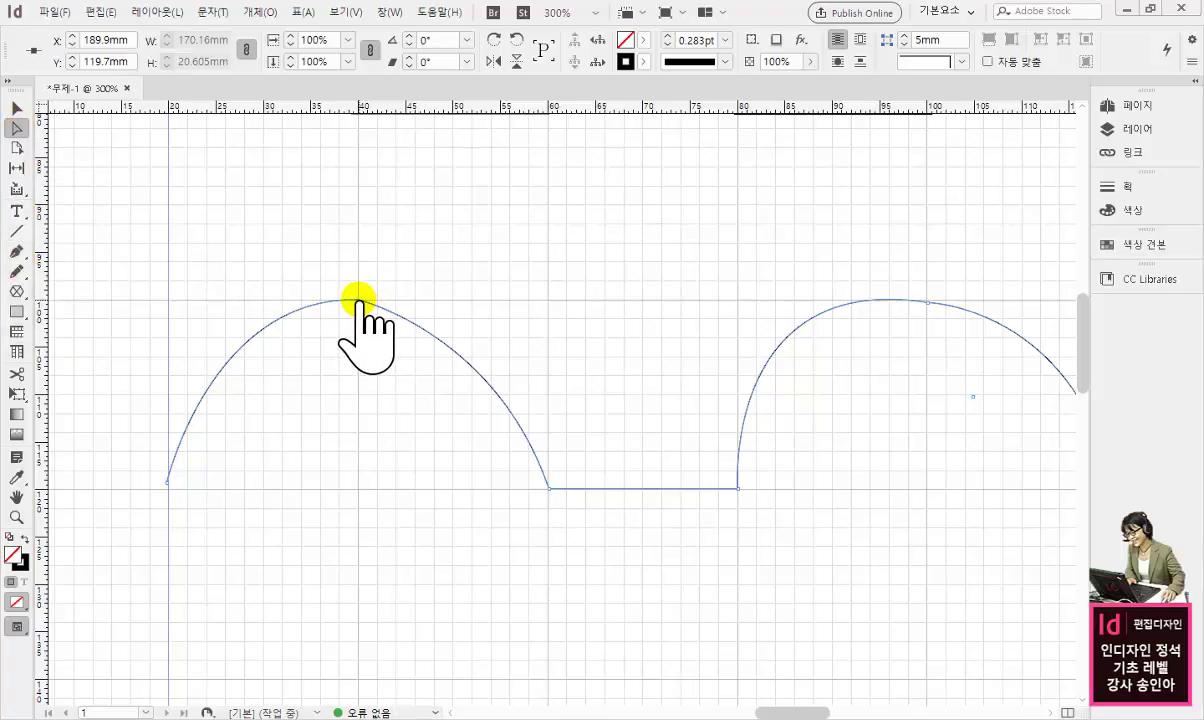
pyautogui.click(360, 300)
pyautogui.moveTo(497, 327); pyautogui.dragTo(501, 292)
pyautogui.click(785, 328)
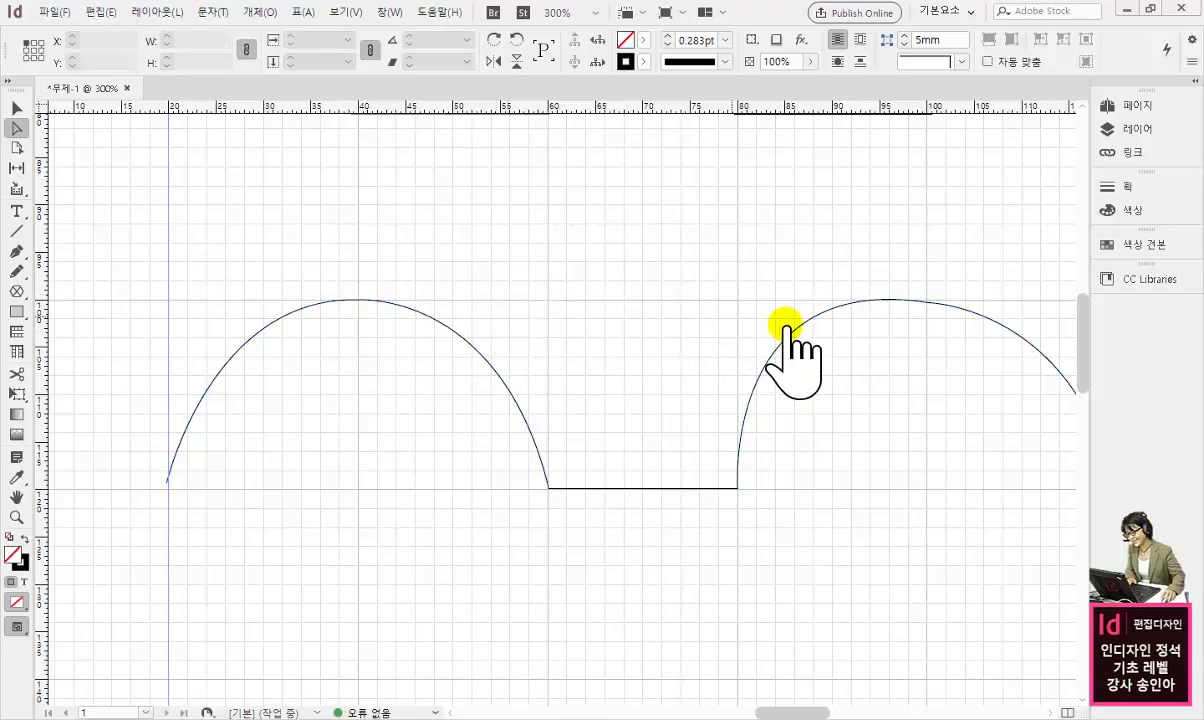
# - Even out the middle arch by lowering its left direction handle to nearly horizontal and raising the handle of its lower right anchor
pyautogui.moveTo(785, 328); pyautogui.dragTo(400, 355)
pyautogui.click(535, 320)
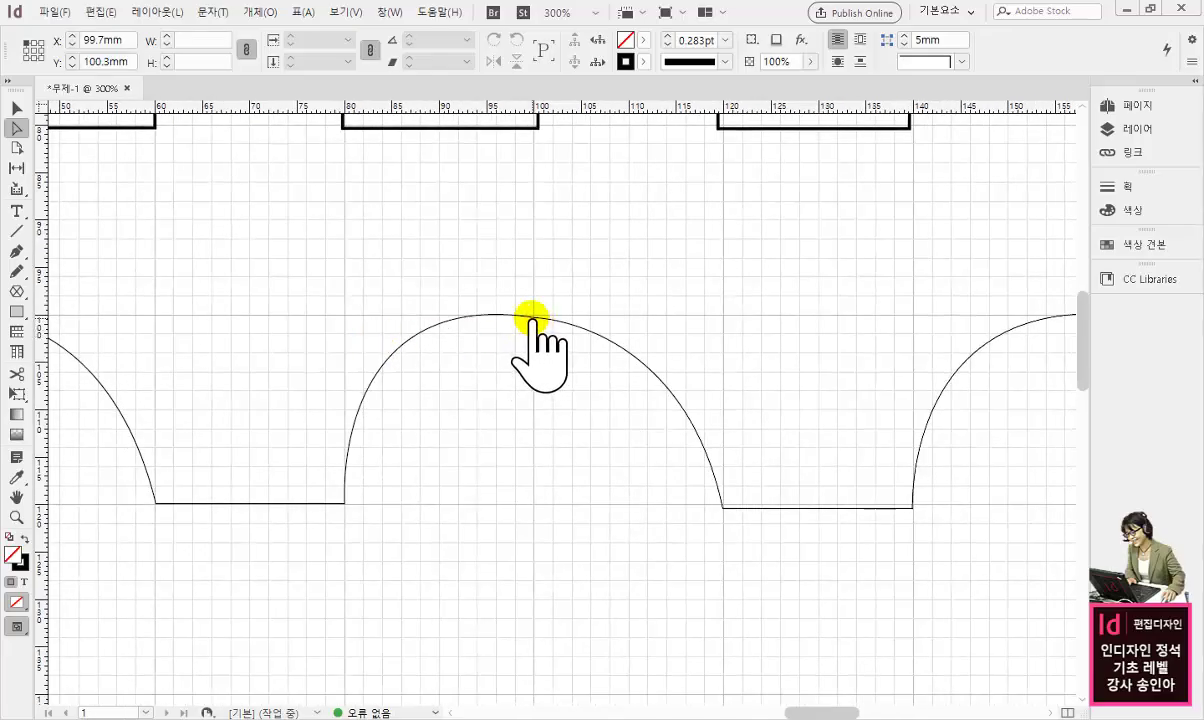
pyautogui.click(535, 318)
pyautogui.moveTo(331, 289); pyautogui.dragTo(331, 312)
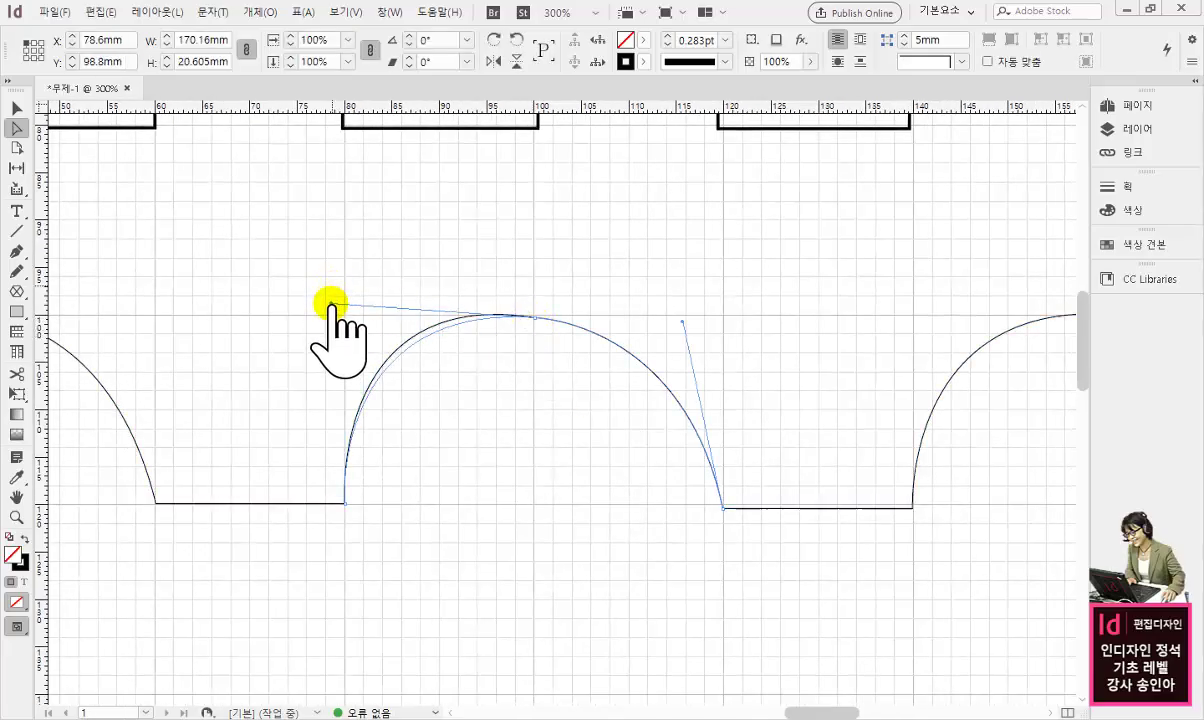
pyautogui.moveTo(682, 320); pyautogui.dragTo(690, 306)
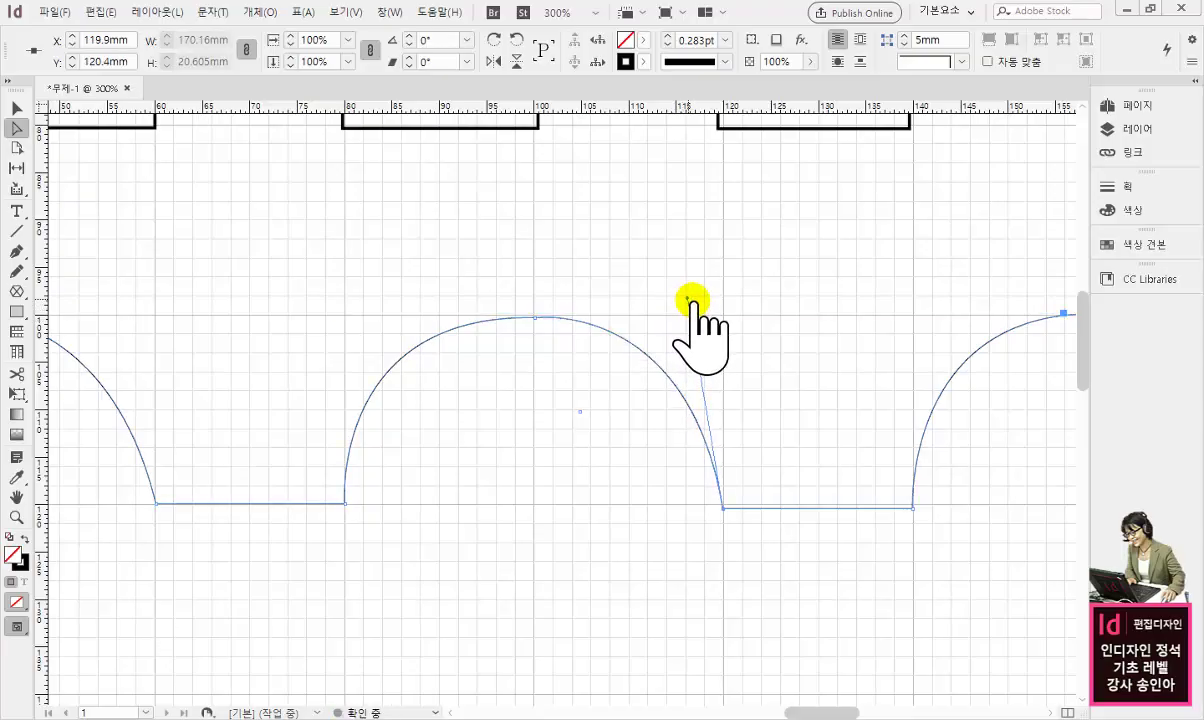
pyautogui.click(800, 330)
# - Round the right half of the third arch by raising its lower anchor's direction handle to about X 178, Y 101 mm
pyautogui.hscroll(6, 600, 345)
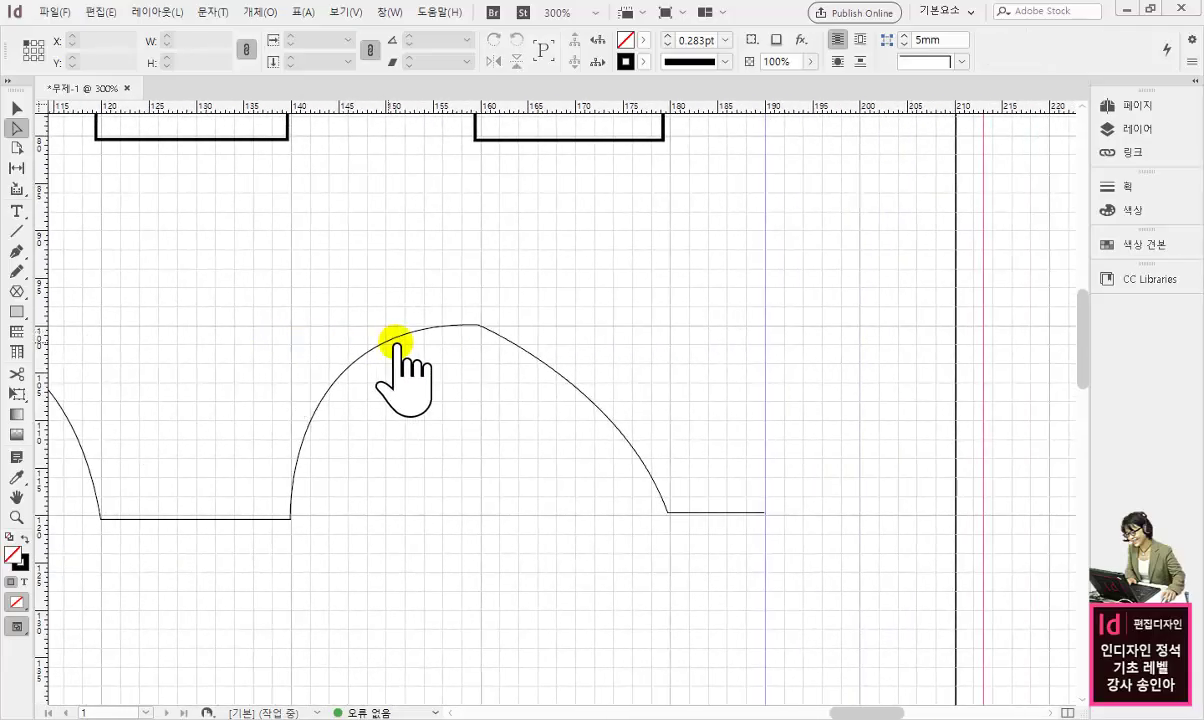
pyautogui.click(475, 324)
pyautogui.click(476, 323)
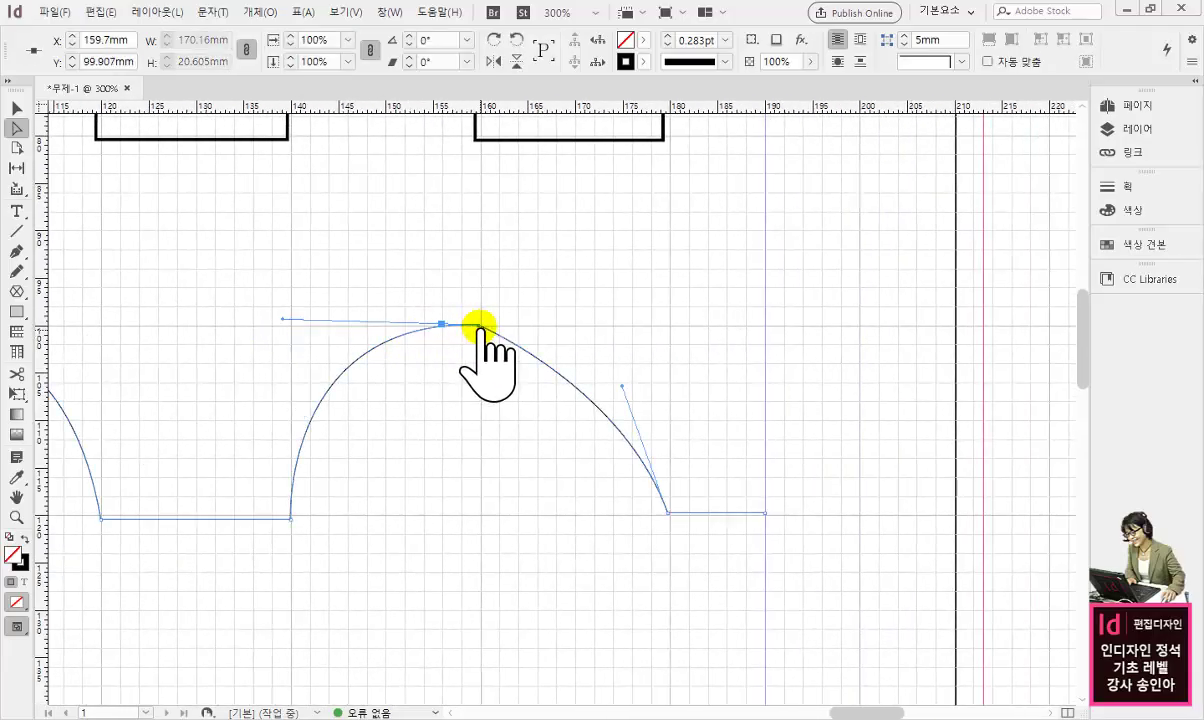
pyautogui.moveTo(622, 386); pyautogui.dragTo(650, 332)
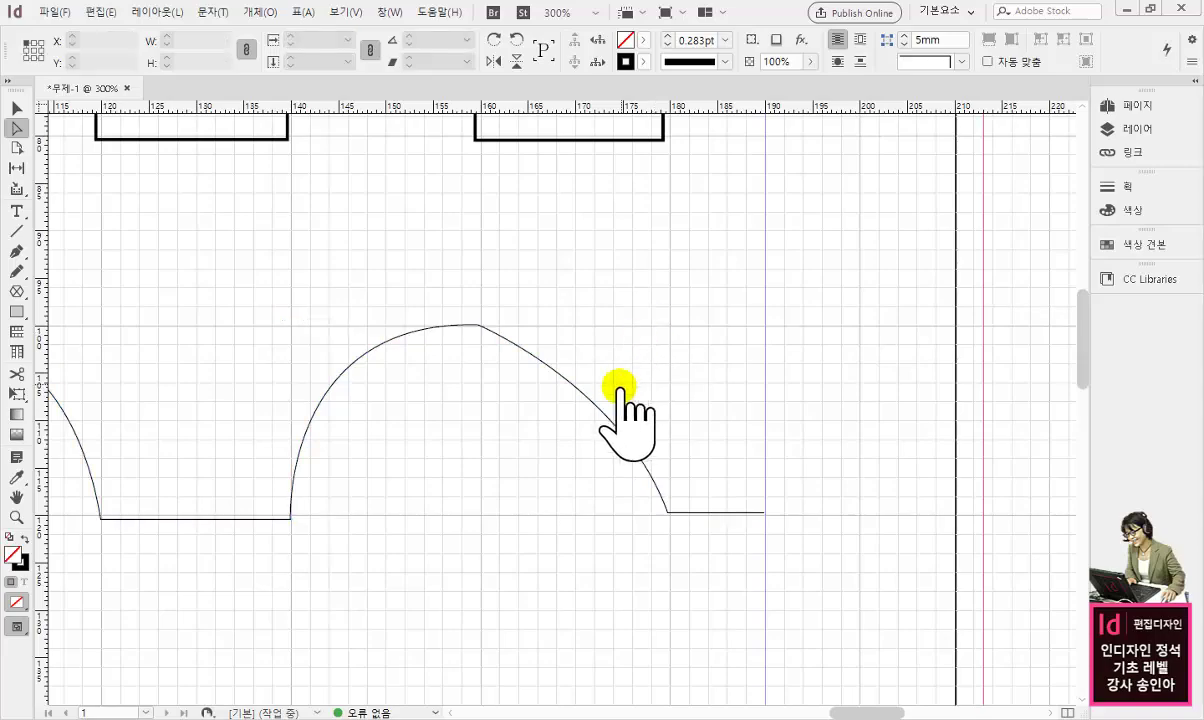
pyautogui.click(603, 415)
pyautogui.moveTo(607, 420); pyautogui.dragTo(652, 333)
pyautogui.click(652, 333)
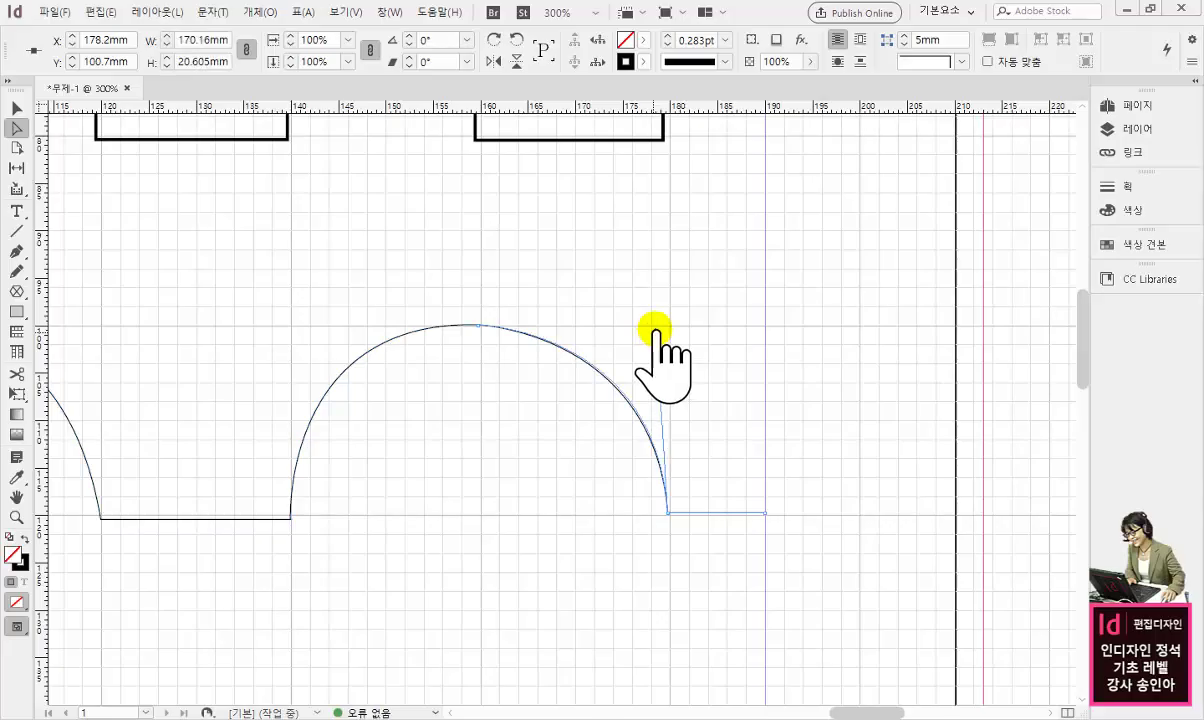
# - Adjust the left half of the third arch by moving its top anchor's direction handle to about X 141, Y 100 mm
pyautogui.click(480, 325)
pyautogui.moveTo(480, 325); pyautogui.dragTo(300, 325)
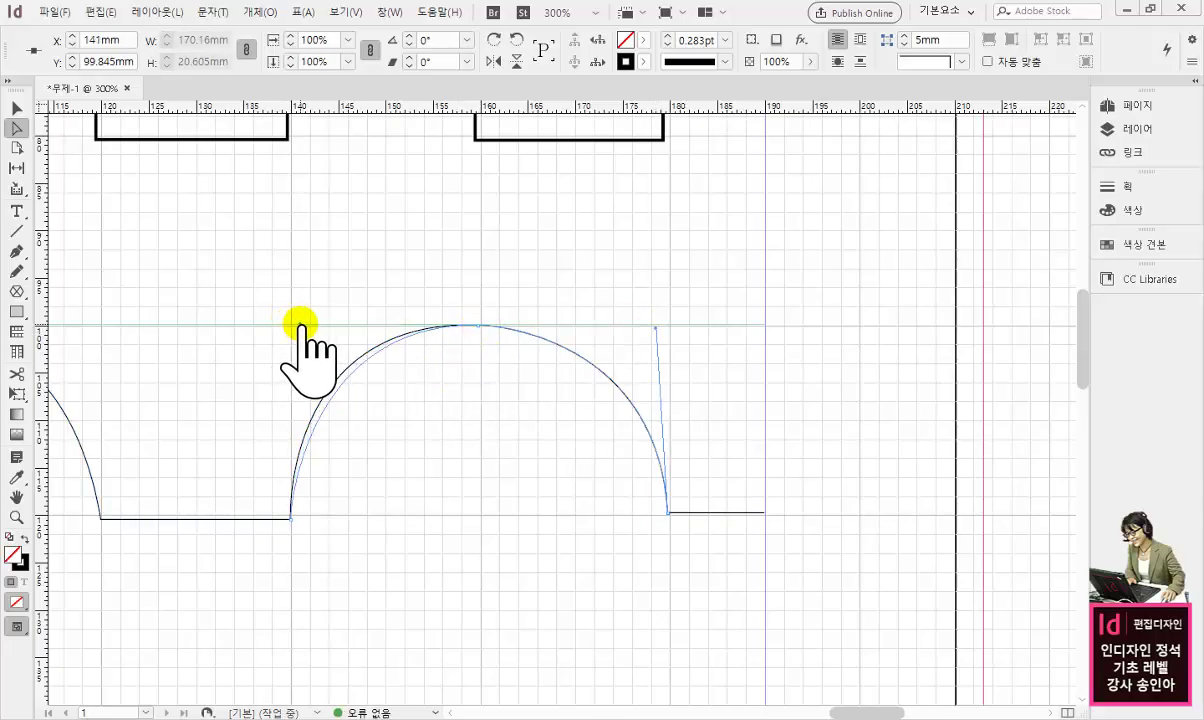
pyautogui.click(430, 417)
pyautogui.moveTo(486, 399); pyautogui.dragTo(600, 370)
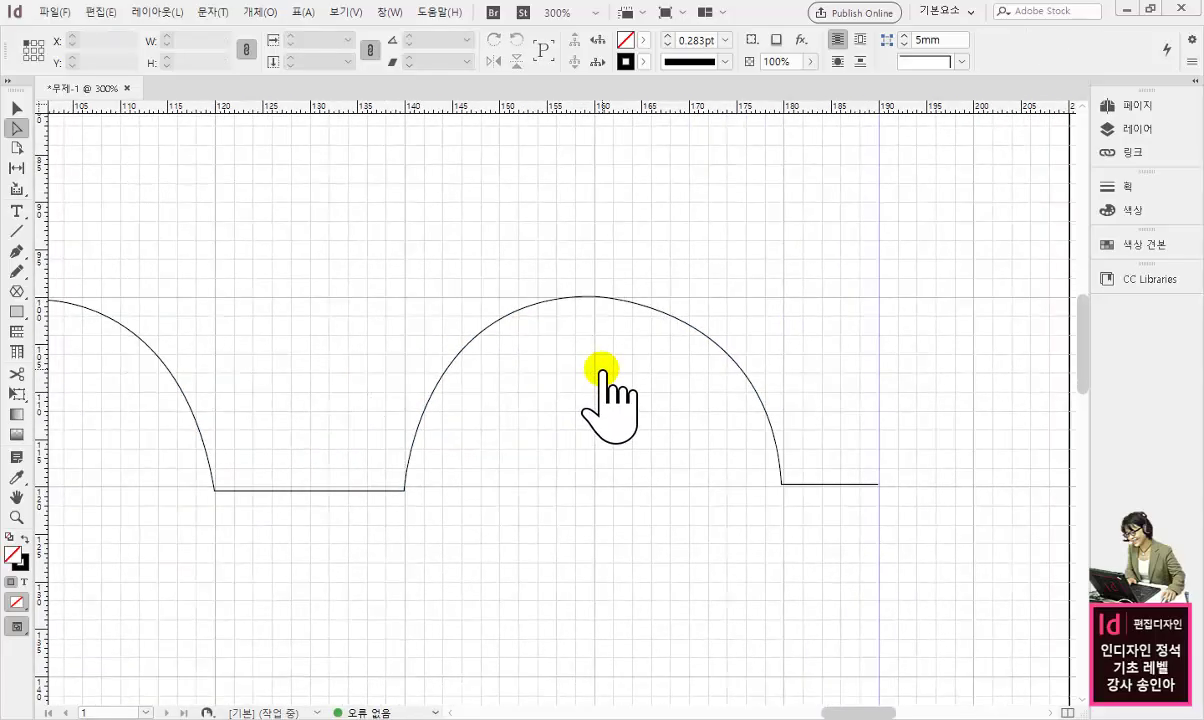
# - Select the whole arch path, switch the screen mode to Preview, and raise the path's stroke weight by one increment
pyautogui.scroll(-4, 600, 375)
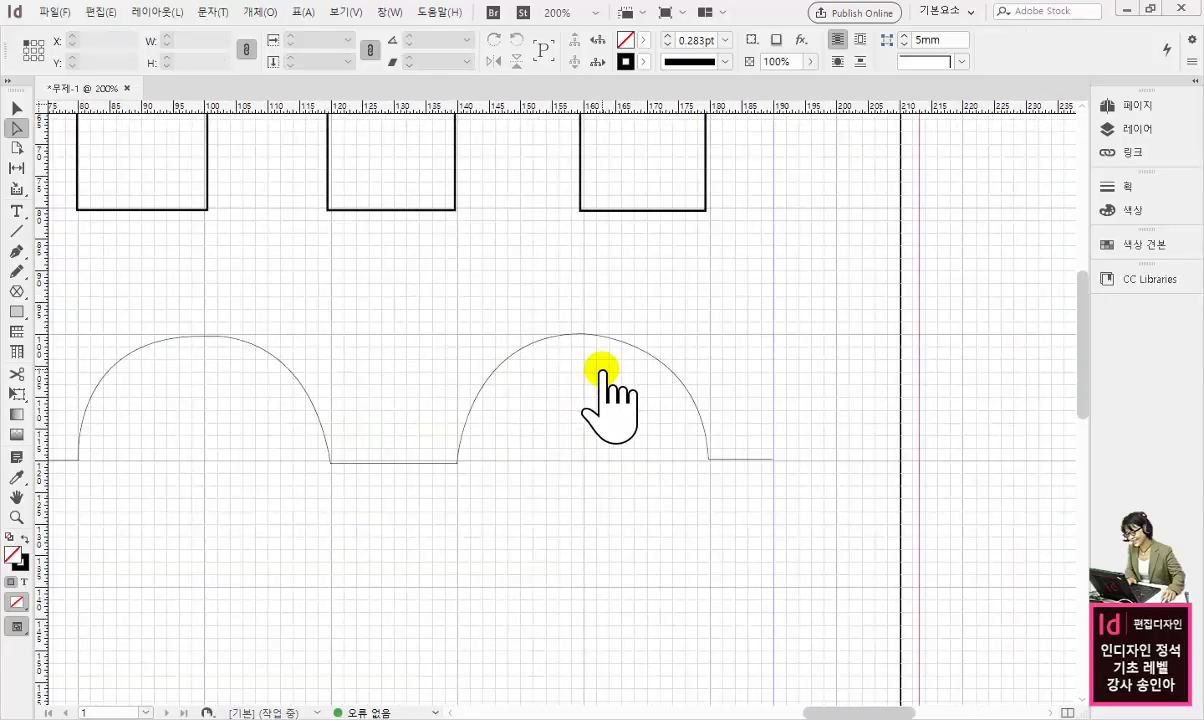
pyautogui.click(16, 107)
pyautogui.click(262, 378)
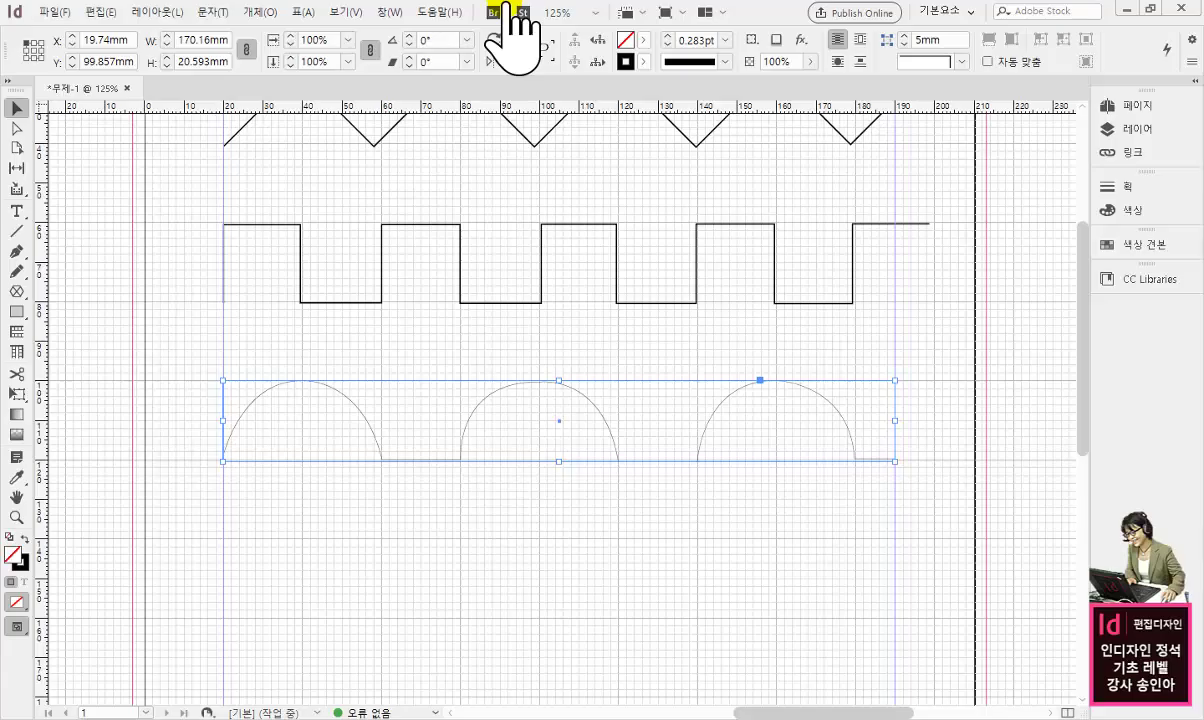
pyautogui.click(672, 12)
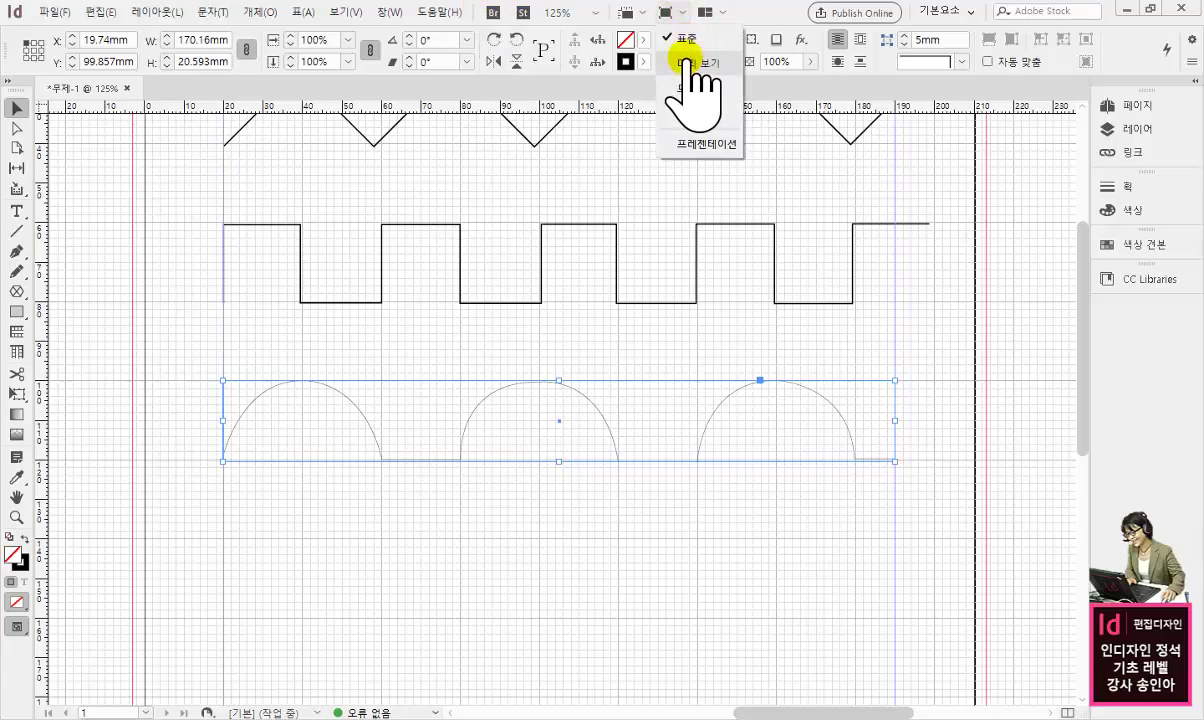
pyautogui.click(690, 62)
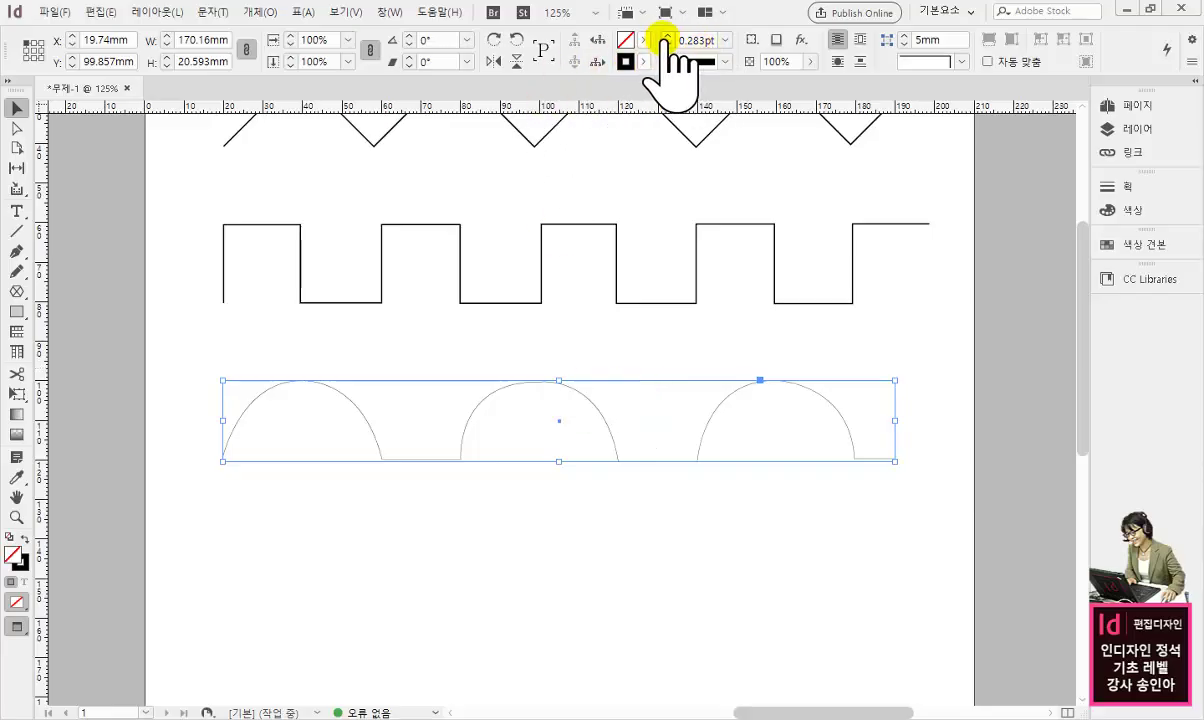
pyautogui.click(666, 36)
pyautogui.click(677, 525)
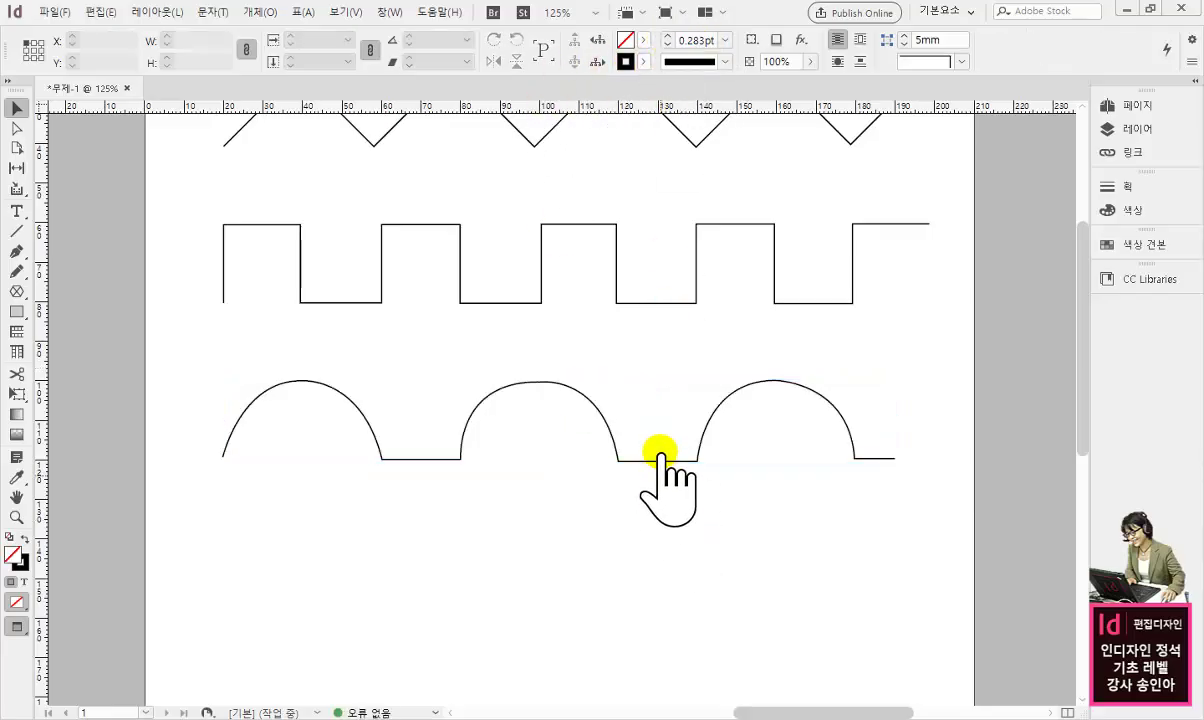
# - Review the finished line patterns in Preview and return the screen mode to Normal
pyautogui.scroll(3, 660, 455)
pyautogui.scroll(-4, 690, 640)
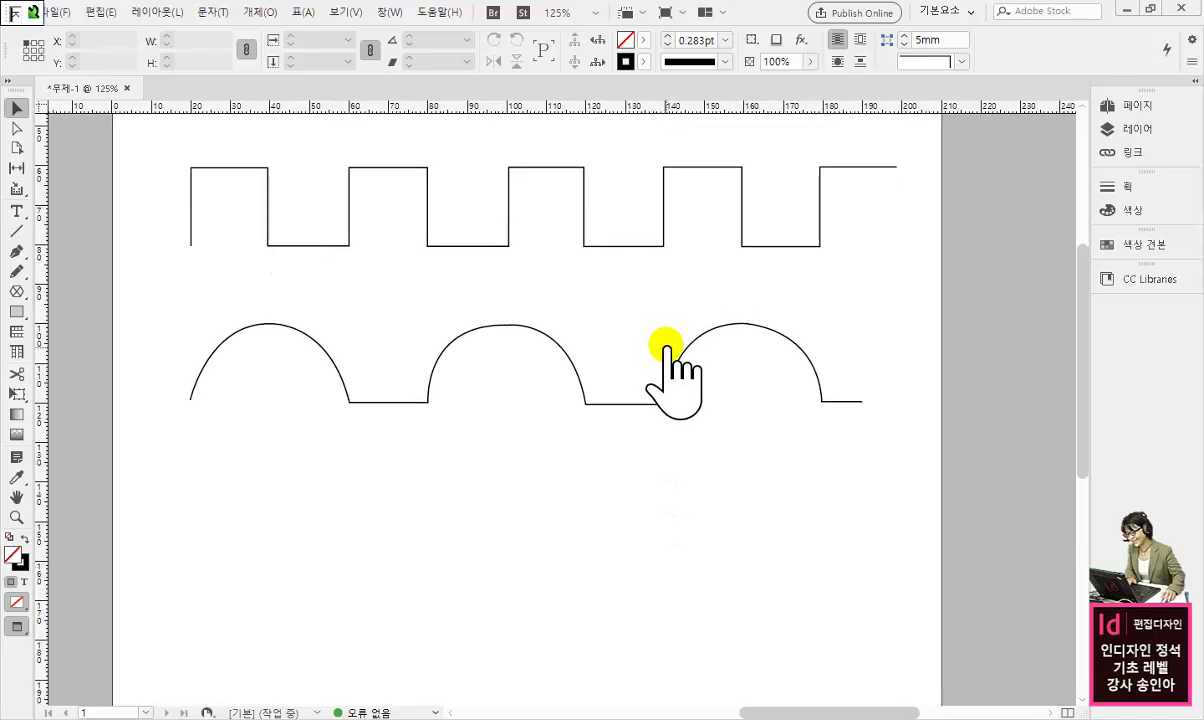
pyautogui.click(681, 12)
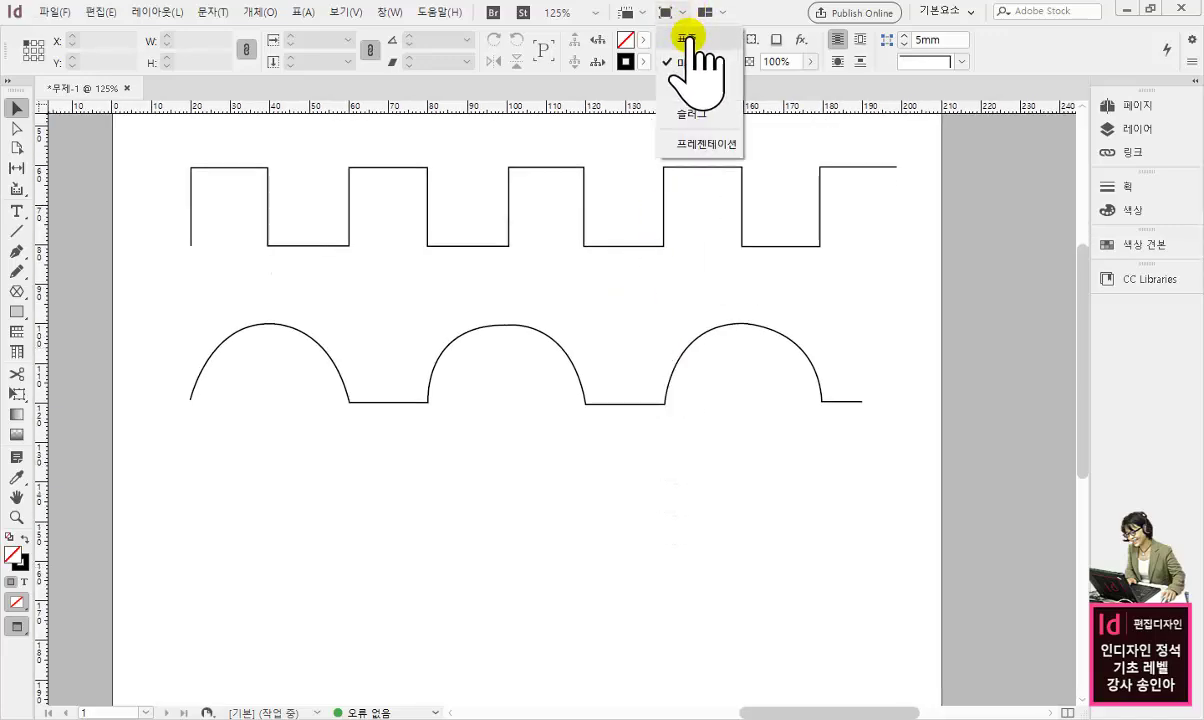
pyautogui.click(686, 38)
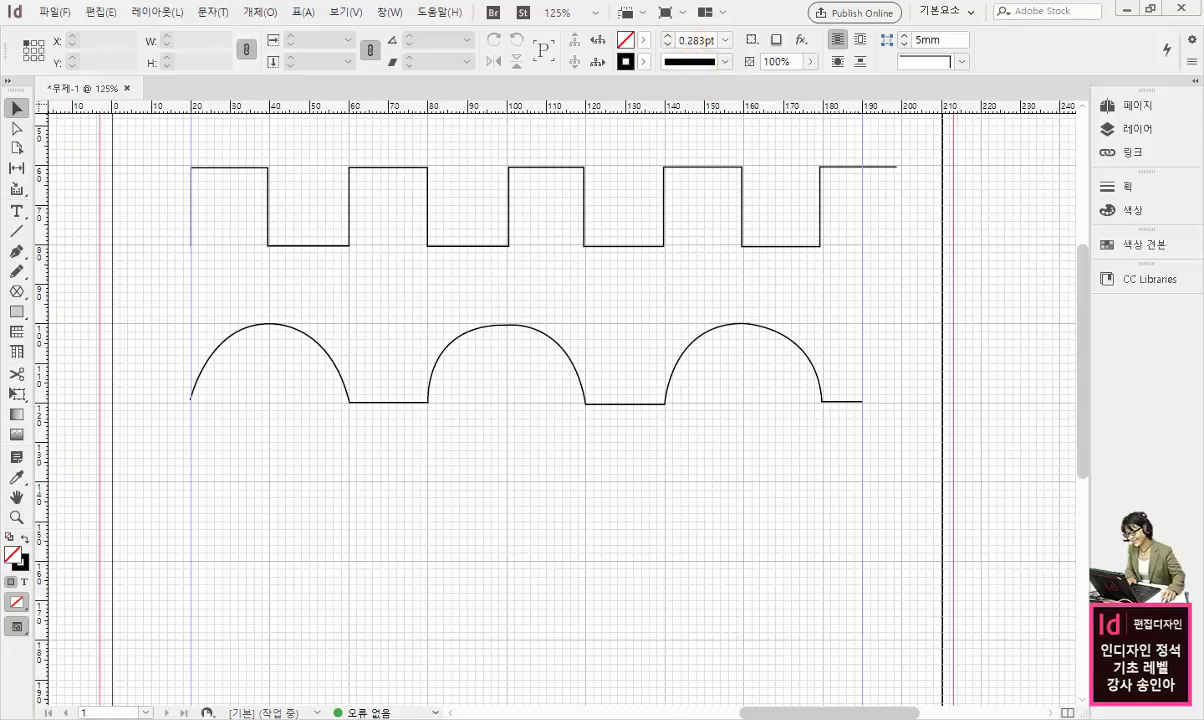
# - Switch to the reference PDF in Acrobat, examine the wave pattern below the arches, and return to InDesign's empty area below the arches
pyautogui.hotkey('alt', 'Tab')
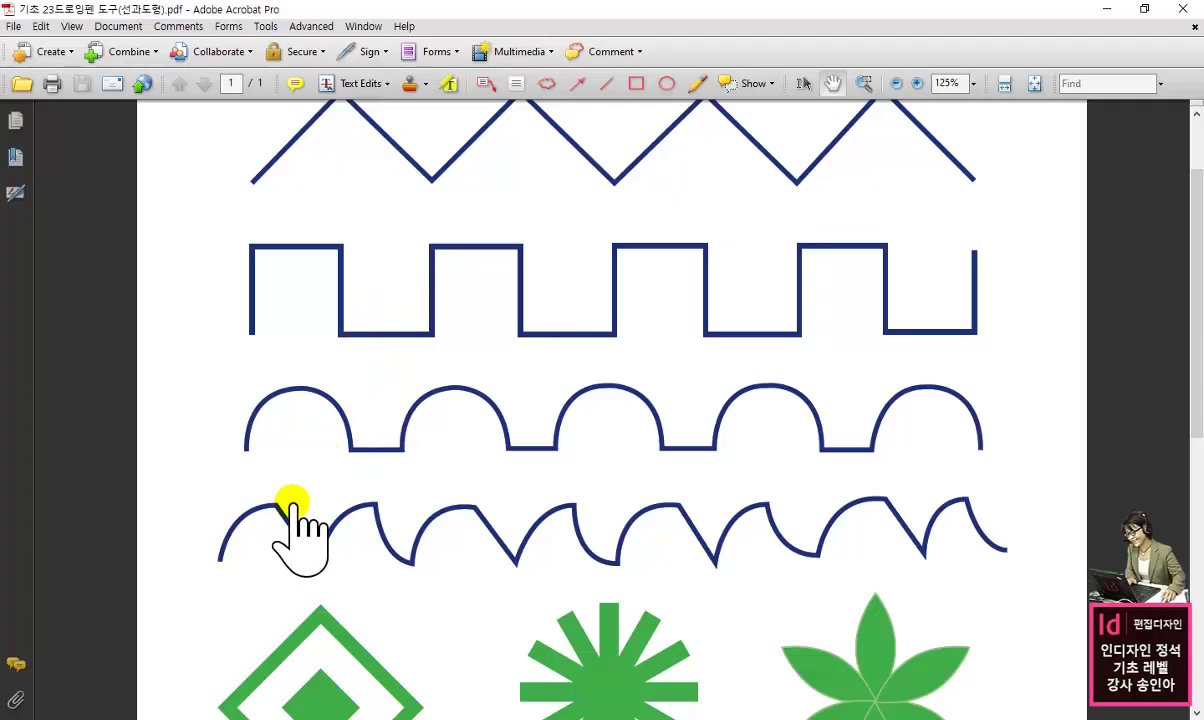
pyautogui.hotkey('alt', 'Tab')
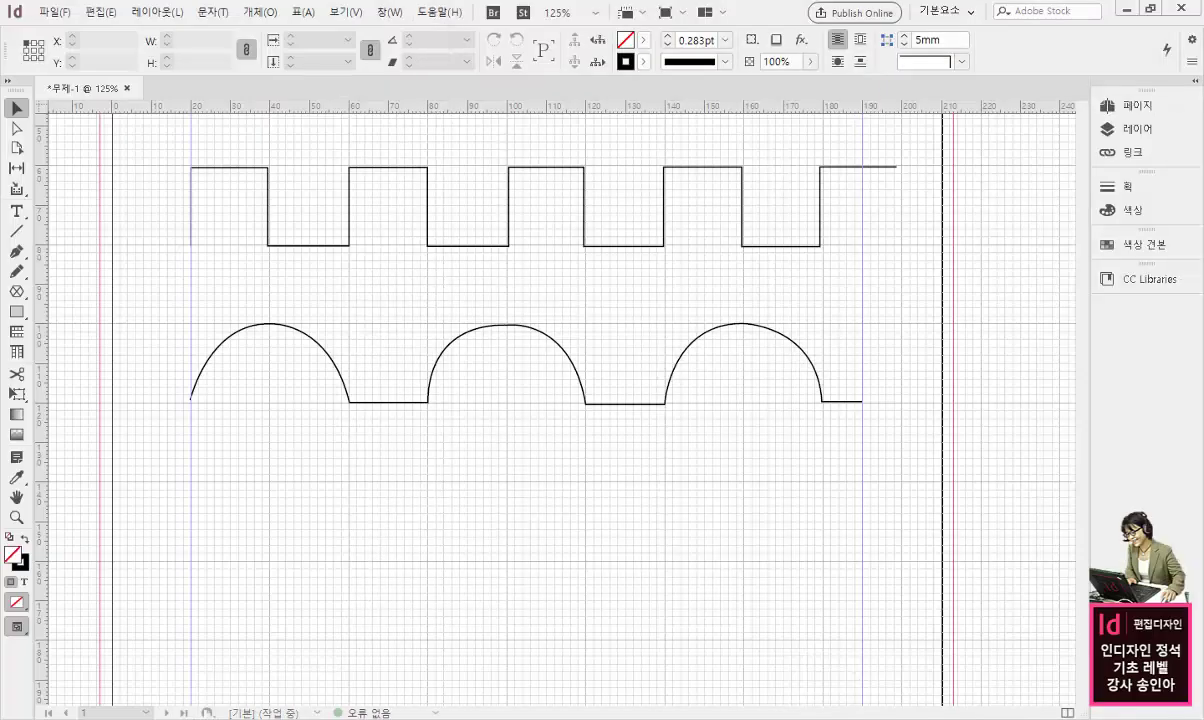
pyautogui.scroll(-2, 352, 476)
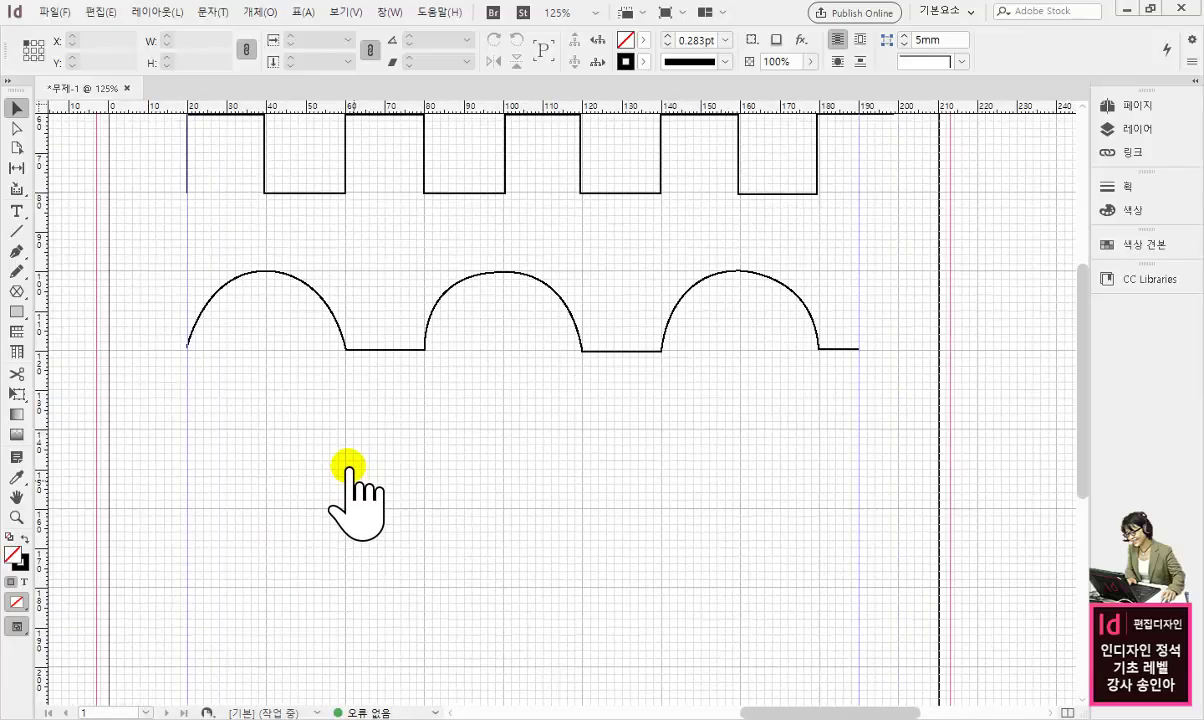
# - Start the wave path with the Pen tool at about X 20, Y 160 mm, curving to X 40, Y 140 and running straight to X 60, Y 160
pyautogui.click(16, 252)
pyautogui.click(185, 506)
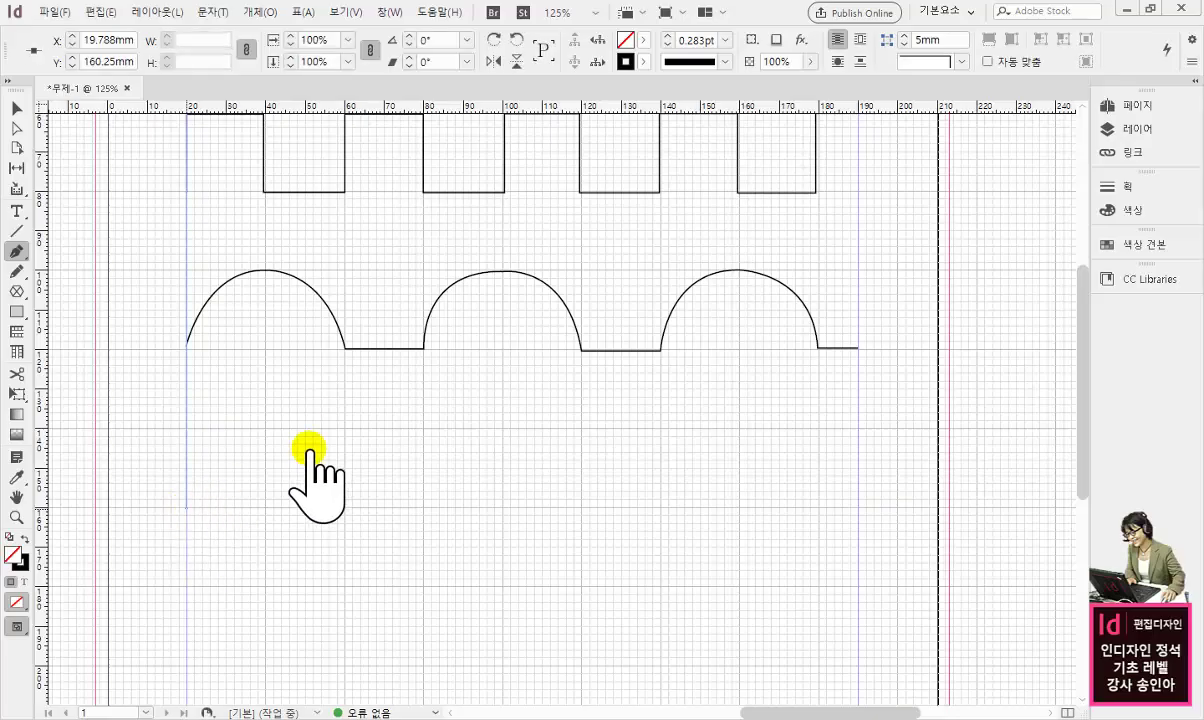
pyautogui.moveTo(263, 431); pyautogui.dragTo(340, 426)
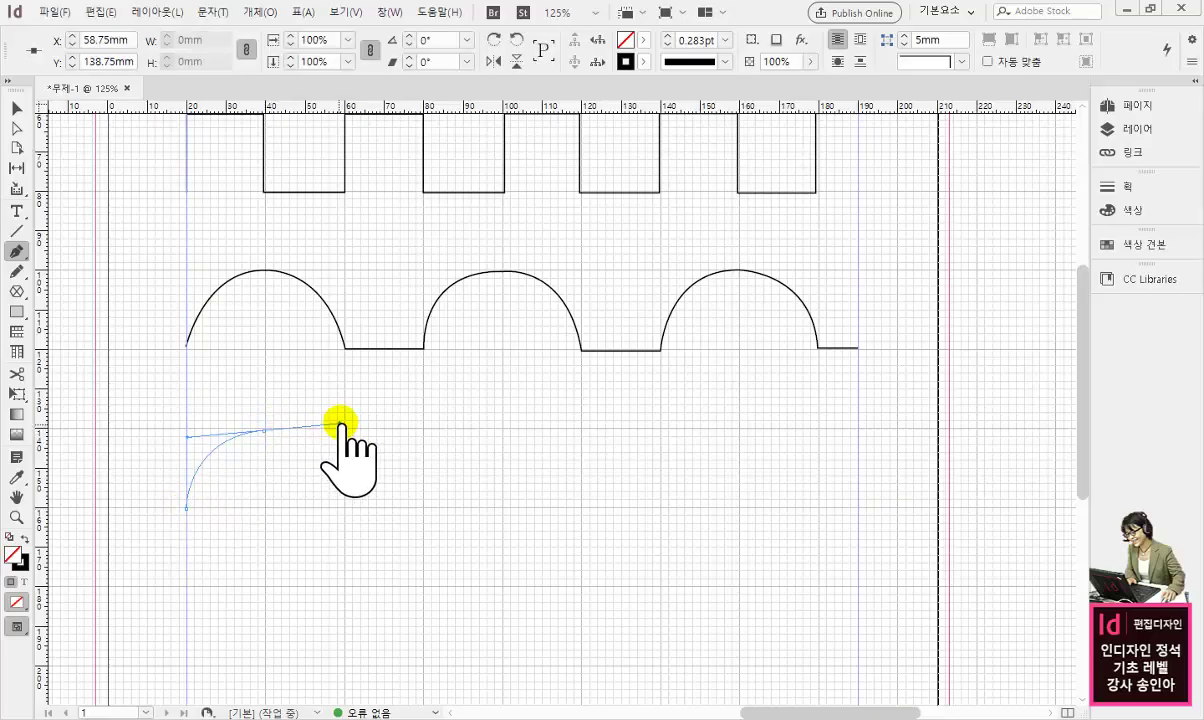
pyautogui.hotkey('ctrl', '=')
pyautogui.hotkey('ctrl', '=')
pyautogui.hscroll(3, 645, 470)
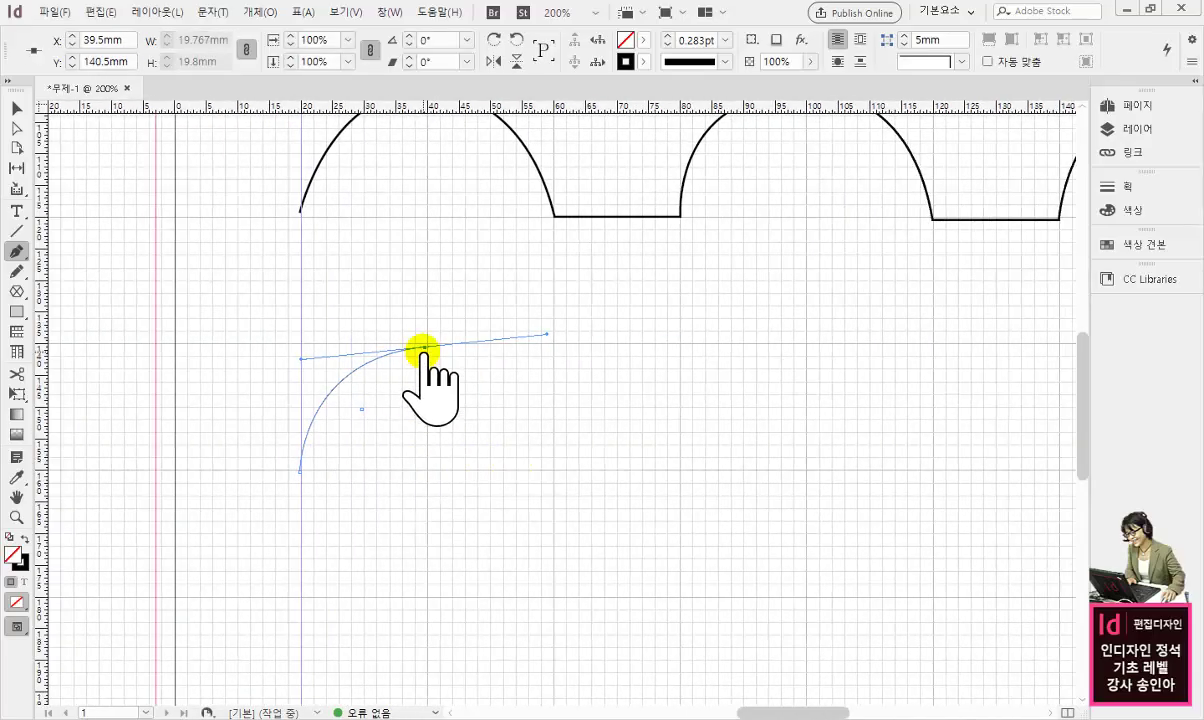
pyautogui.click(424, 347)
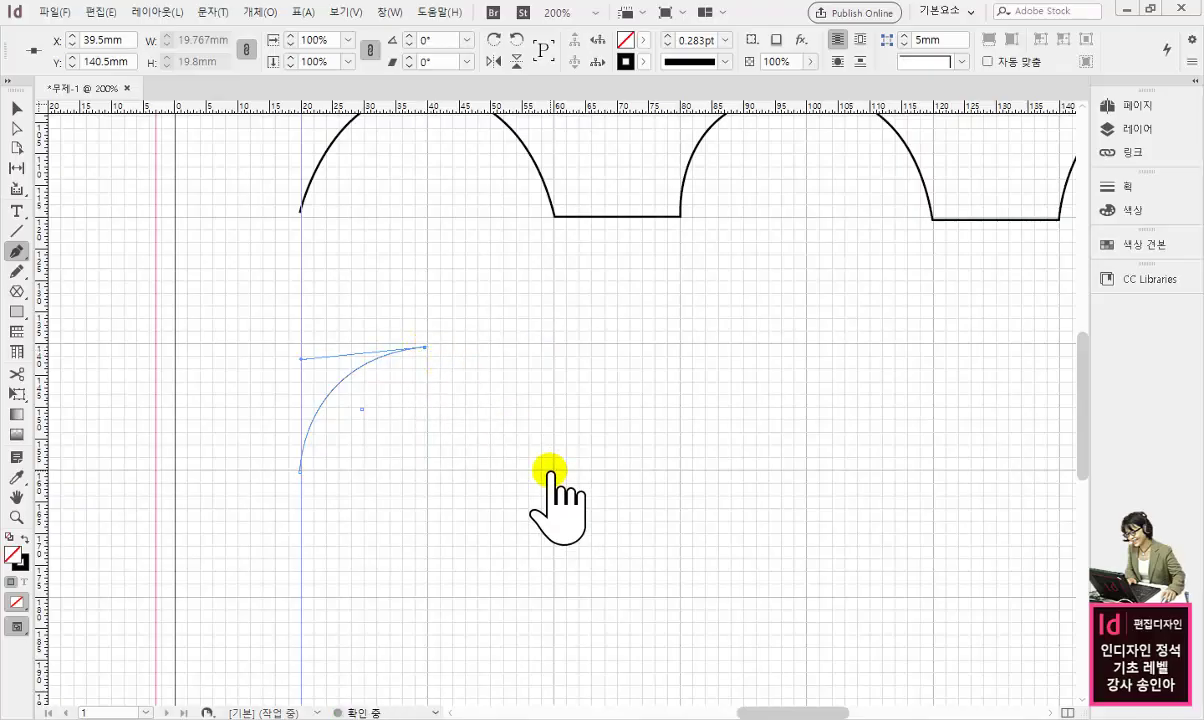
pyautogui.click(550, 471)
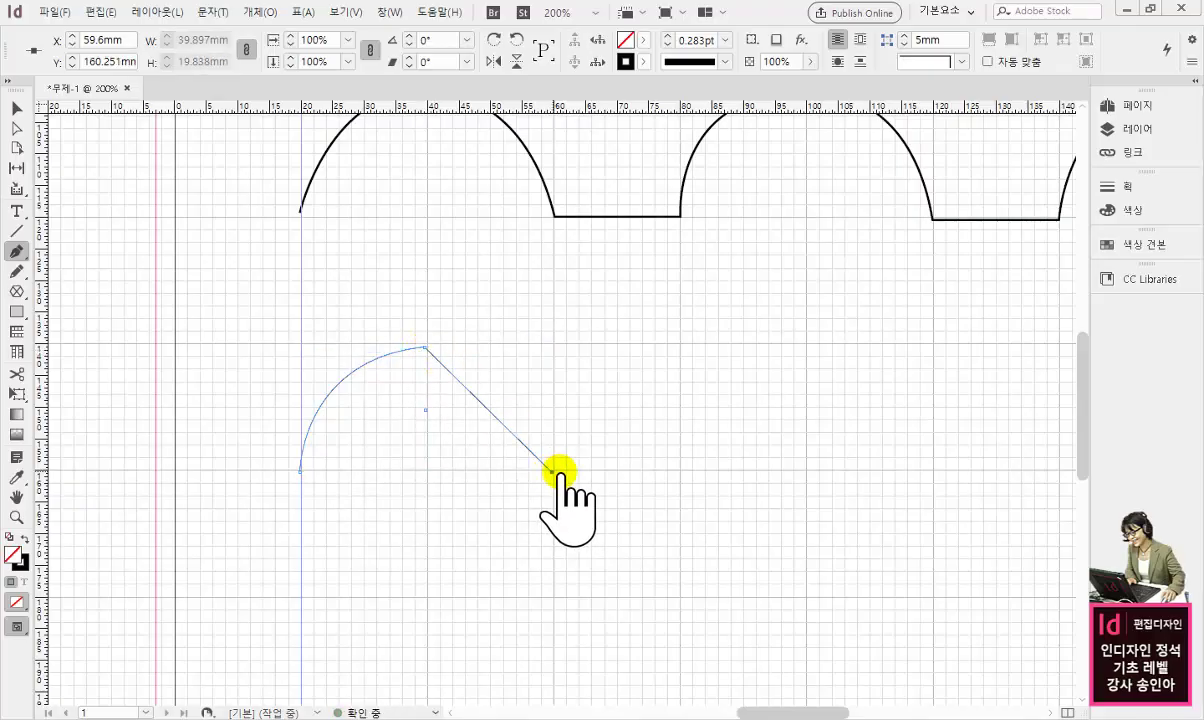
# - Continue the wave with a curve up to about X 80, Y 140 mm and a sagging curve down to about X 100, Y 160 mm
pyautogui.hscroll(1, 591, 424)
pyautogui.hscroll(1, 590, 422)
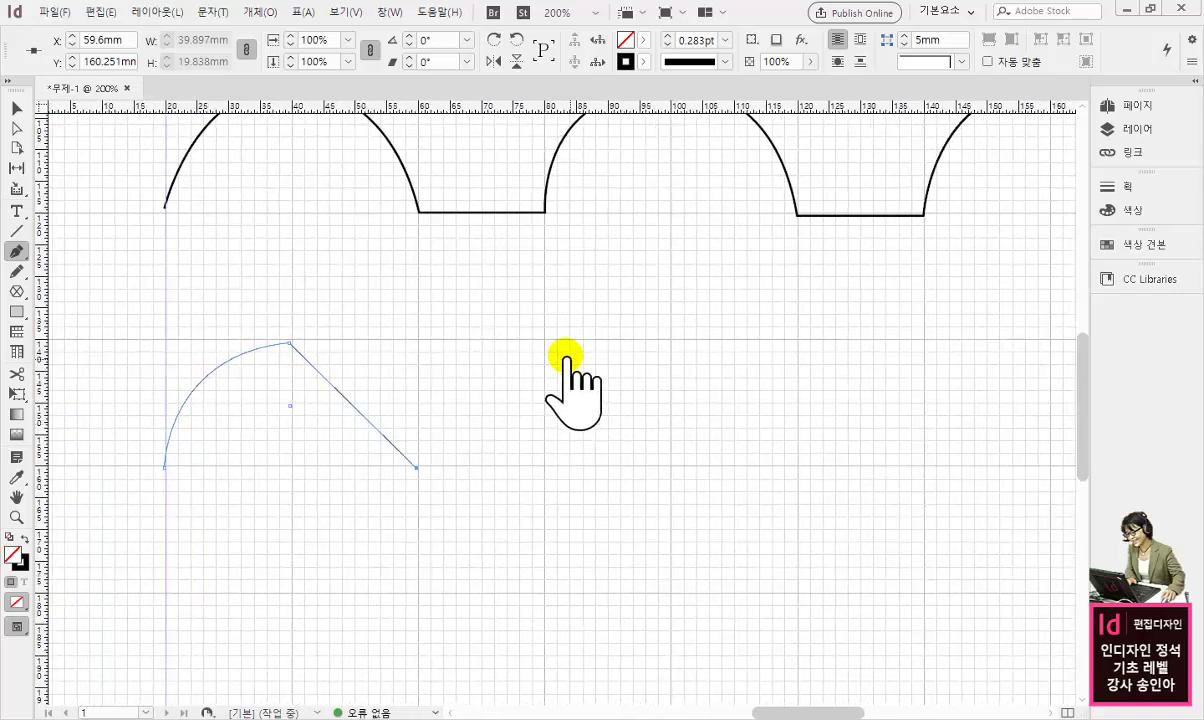
pyautogui.moveTo(543, 343); pyautogui.dragTo(660, 356)
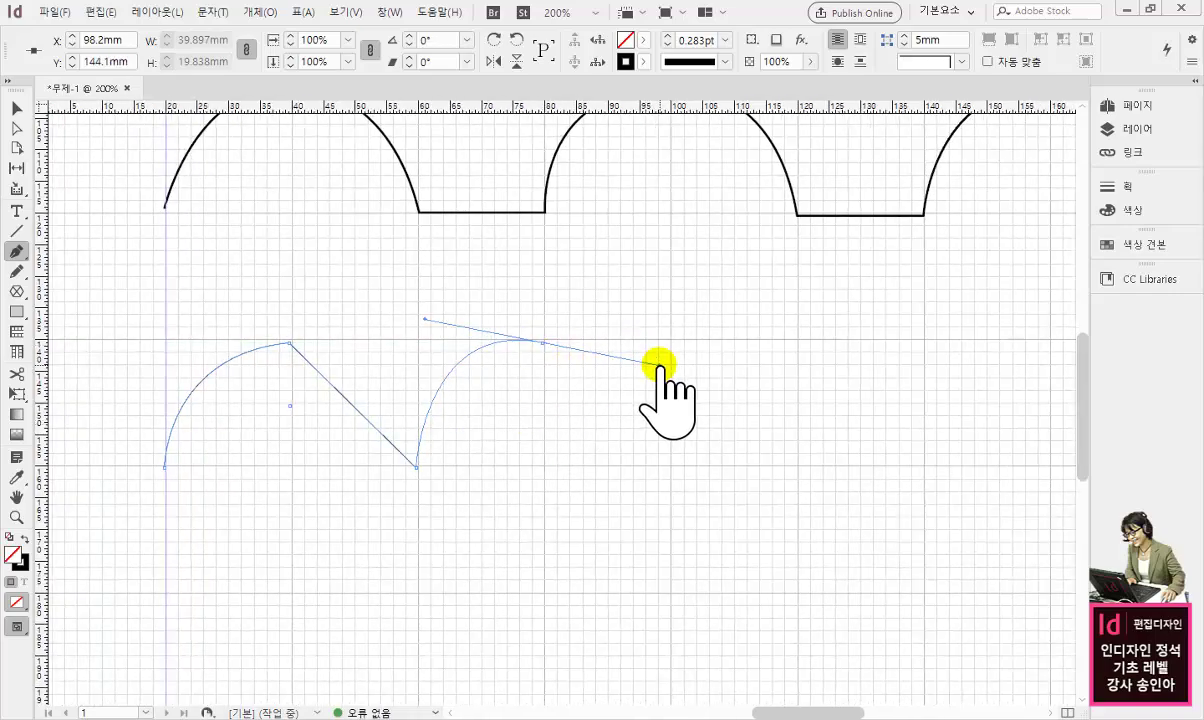
pyautogui.click(543, 343)
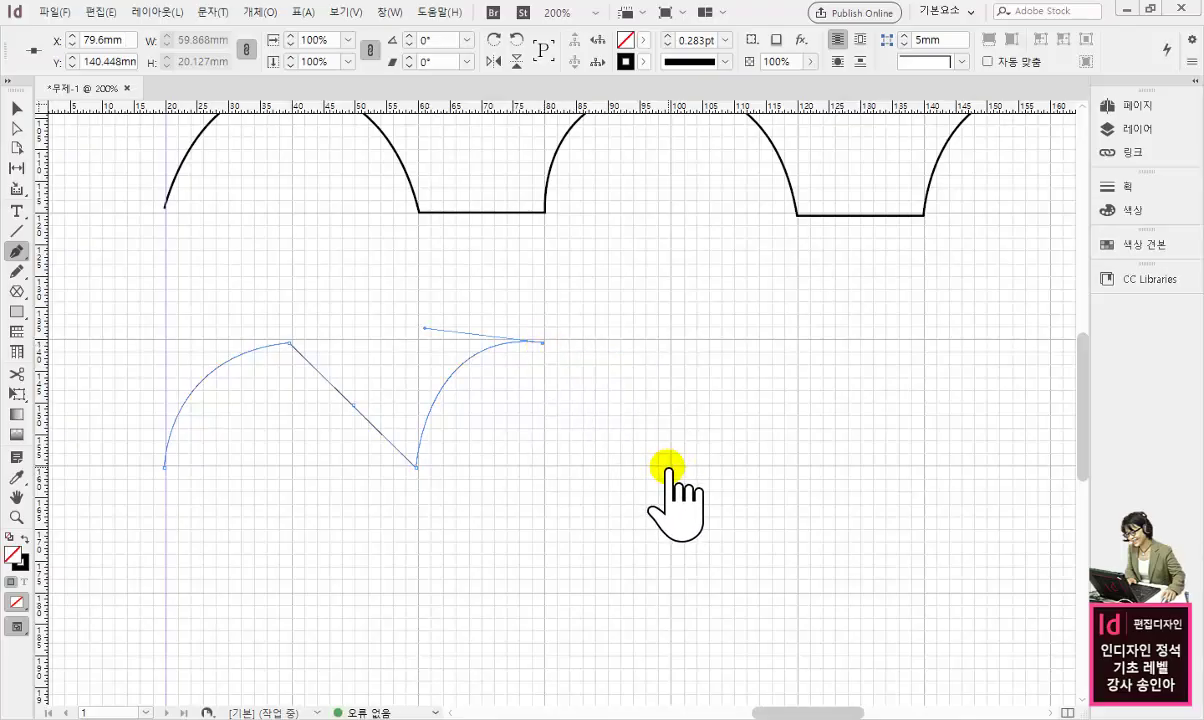
pyautogui.moveTo(667, 469); pyautogui.dragTo(781, 485)
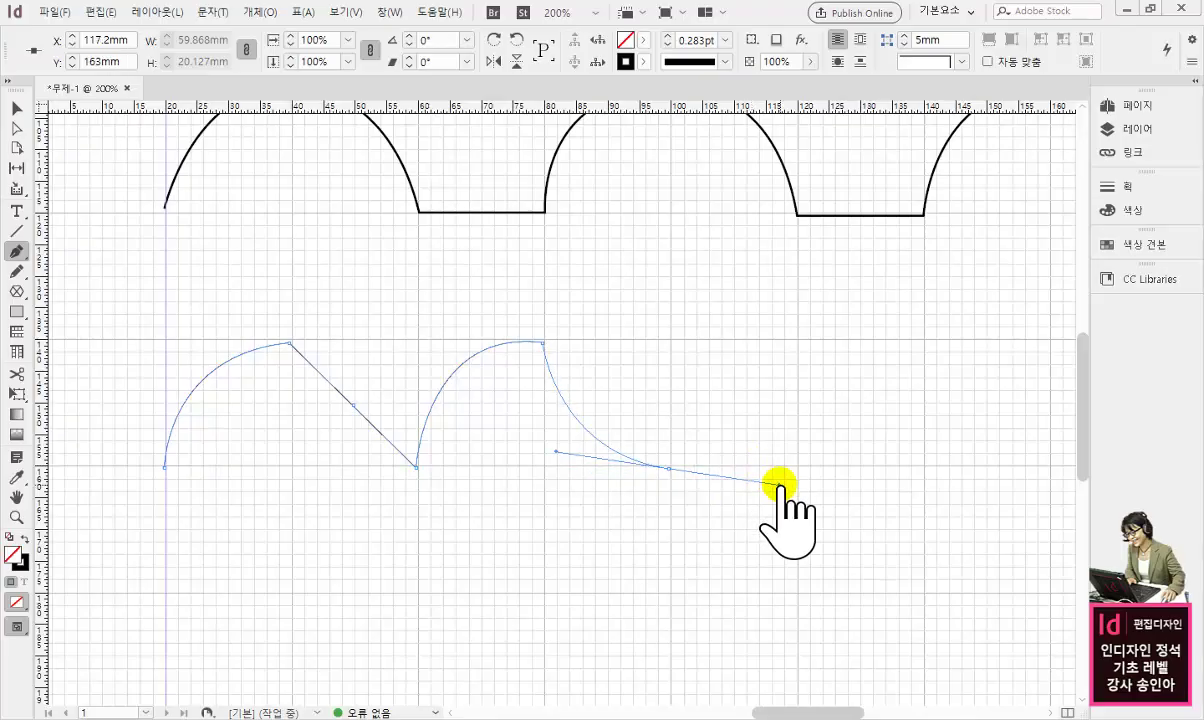
pyautogui.click(669, 469)
# - Add a curve up to about X 120, Y 140 mm and a straight segment down to about X 140, Y 160 mm
pyautogui.hscroll(3, 720, 484)
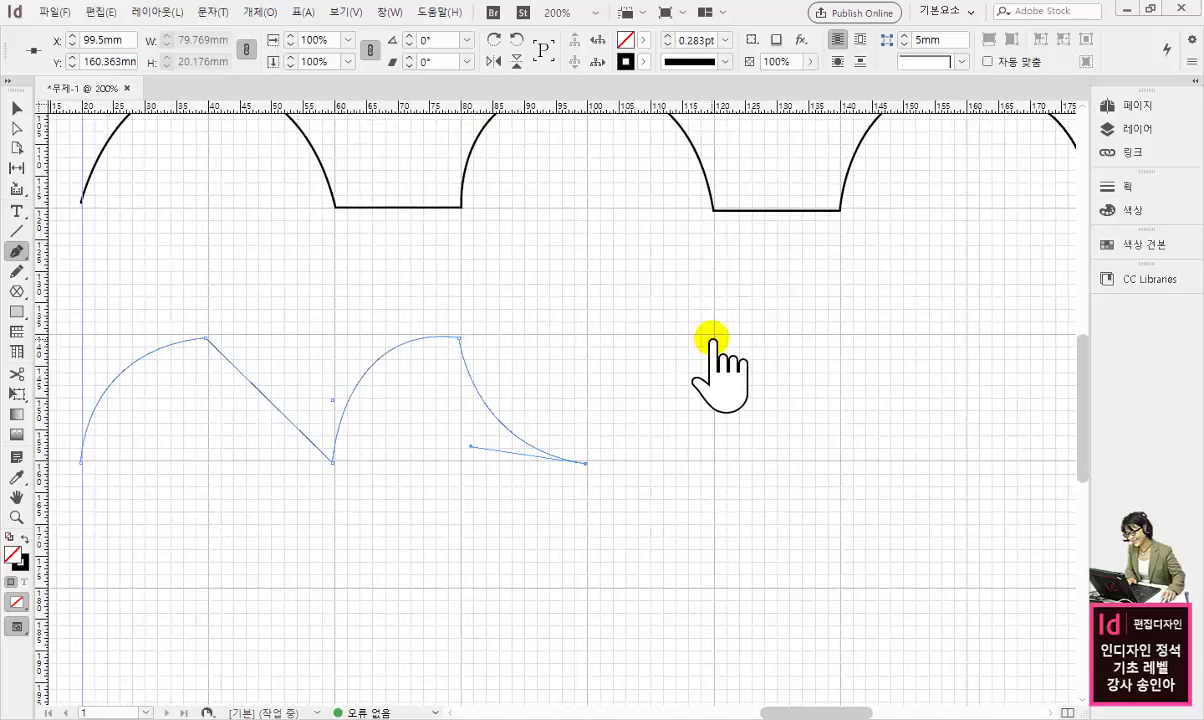
pyautogui.moveTo(712, 337); pyautogui.dragTo(825, 345)
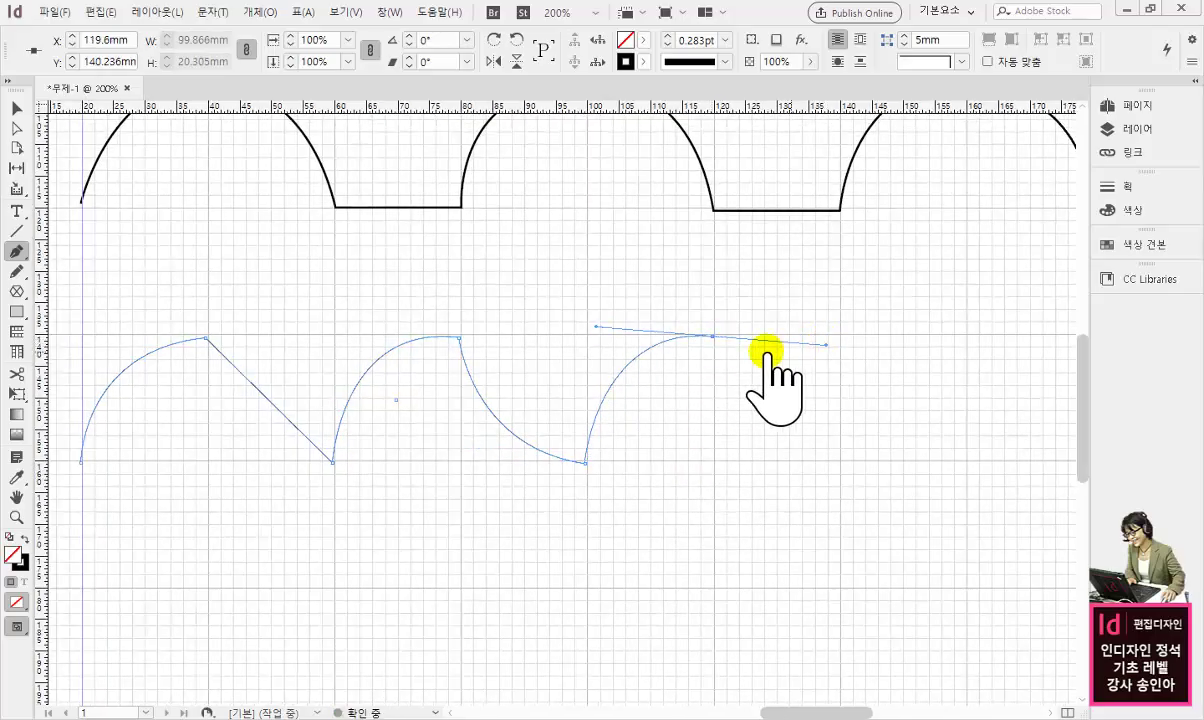
pyautogui.click(712, 337)
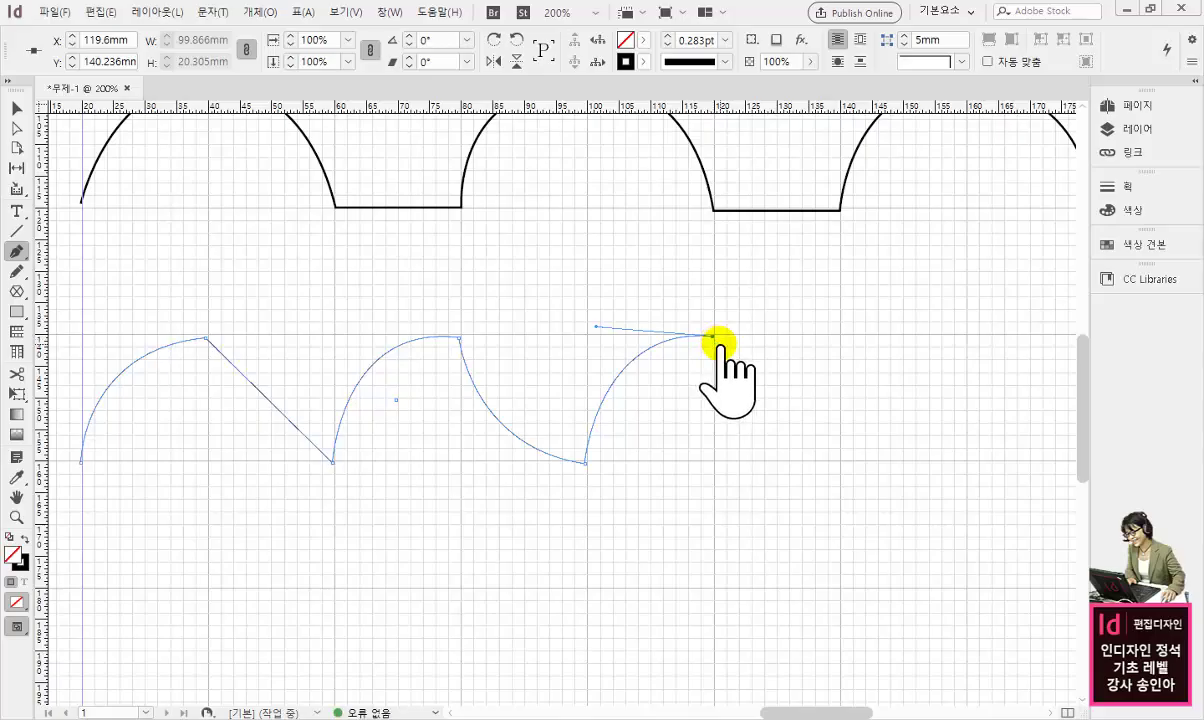
pyautogui.click(839, 463)
# - Extend the wave with a curve up to about X 160, Y 140 mm and a sagging curve down to about X 180, Y 160 mm
pyautogui.hscroll(5, 852, 472)
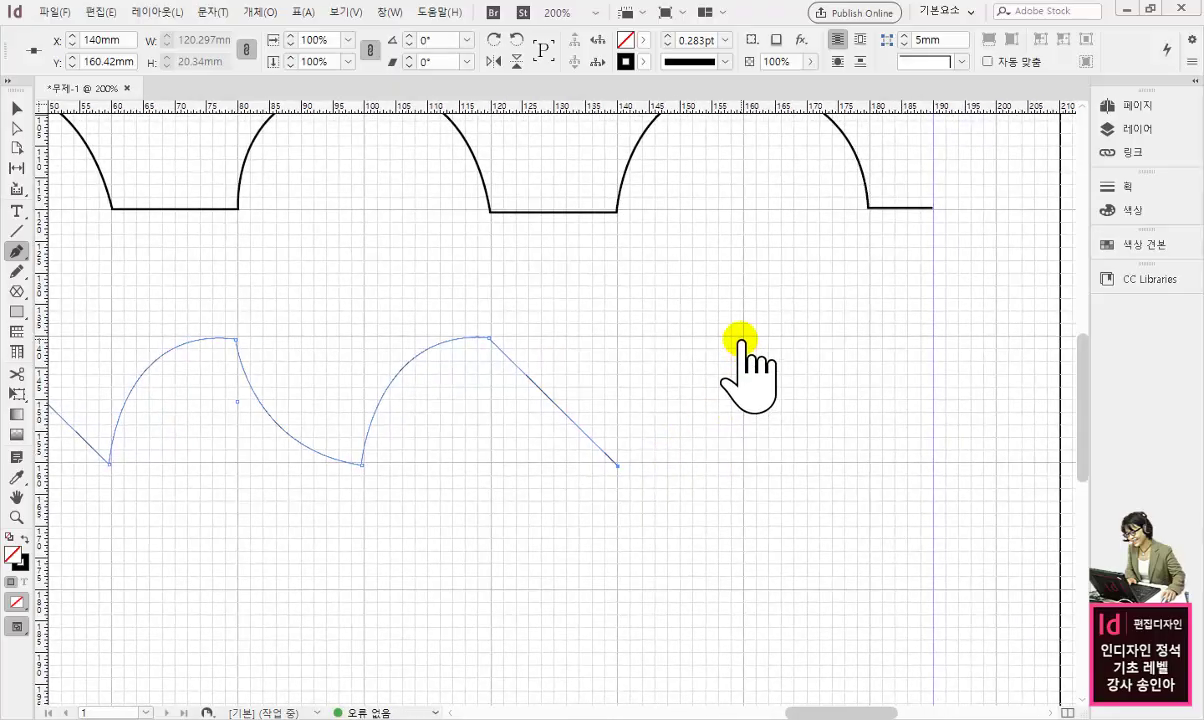
pyautogui.moveTo(740, 339); pyautogui.dragTo(860, 342)
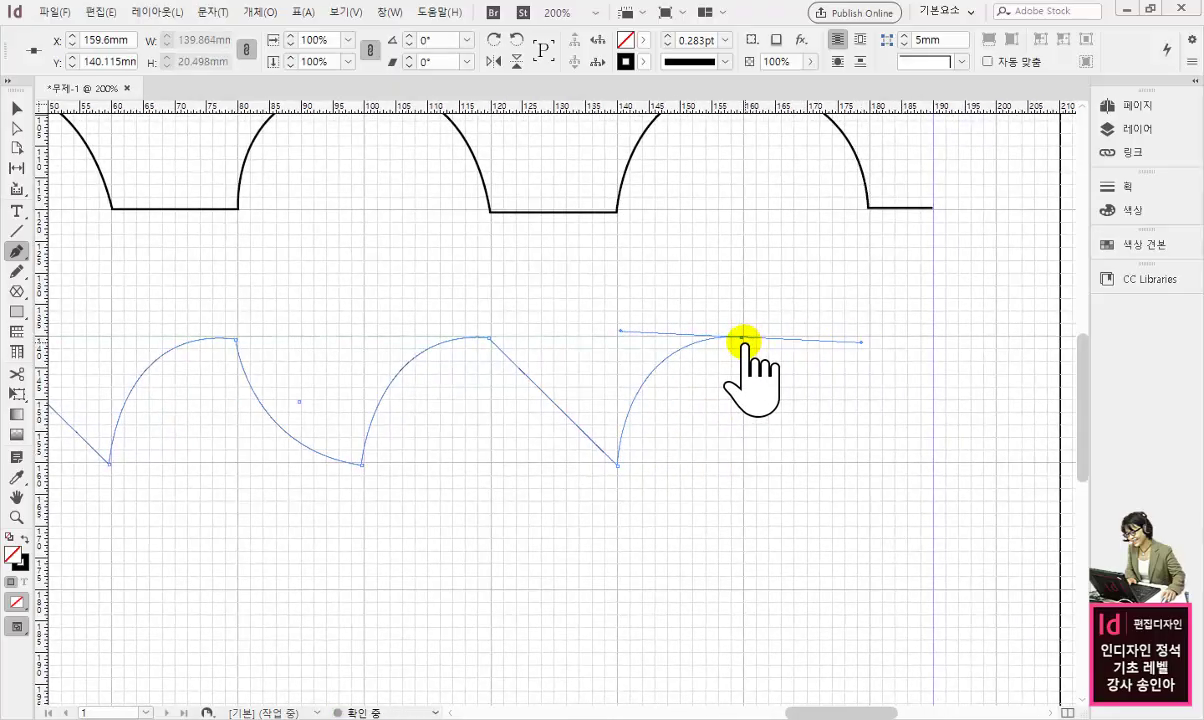
pyautogui.moveTo(866, 462); pyautogui.dragTo(962, 490)
pyautogui.click(866, 462)
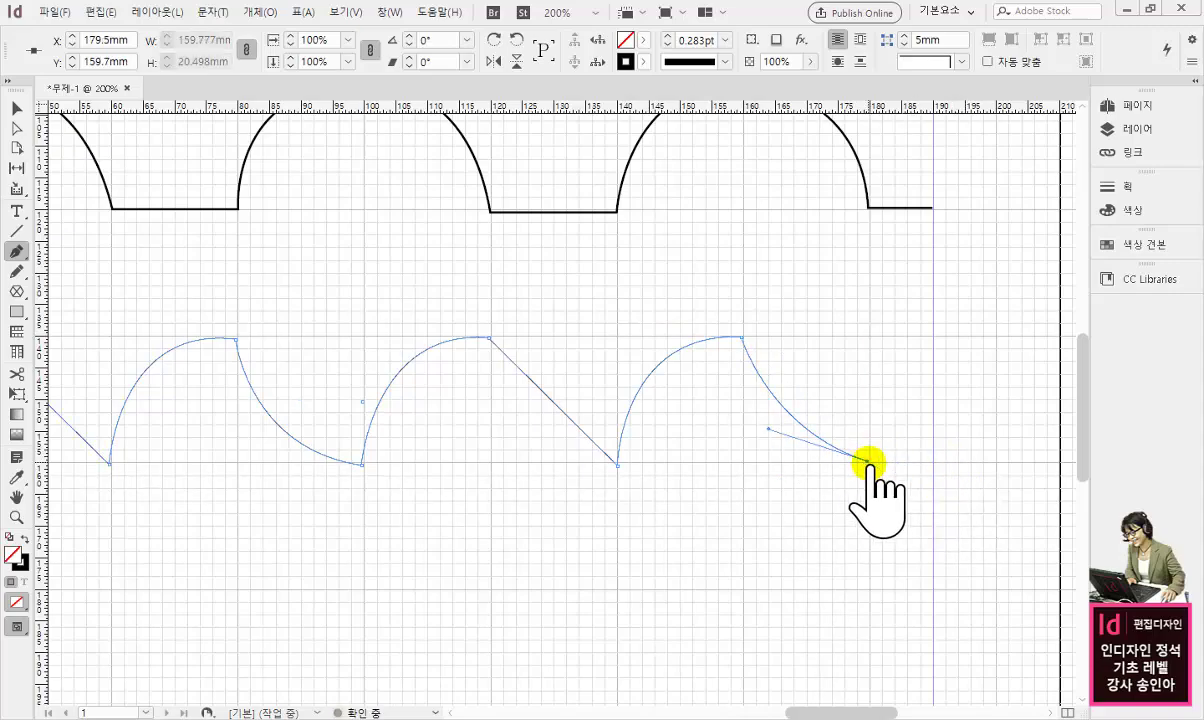
# - Set the wave path's stroke weight to 1 pt and level the first curve's direction handle to about X 21, Y 141 mm
pyautogui.moveTo(305, 440); pyautogui.dragTo(703, 440)
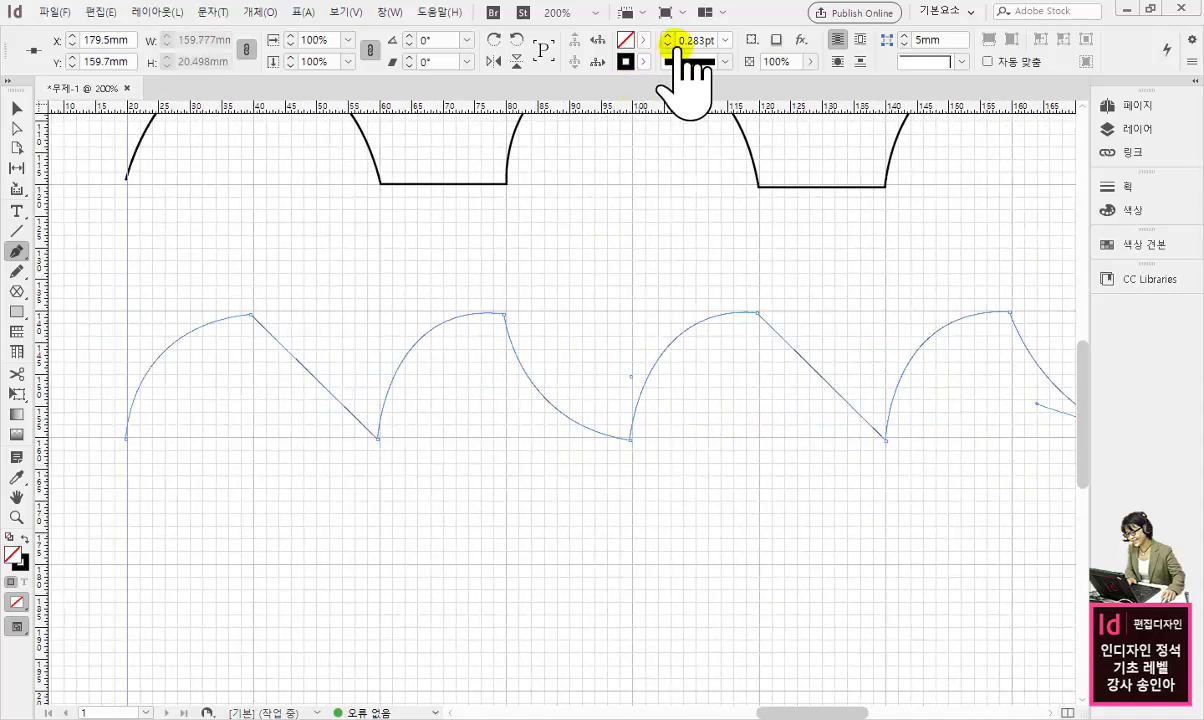
pyautogui.click(666, 36)
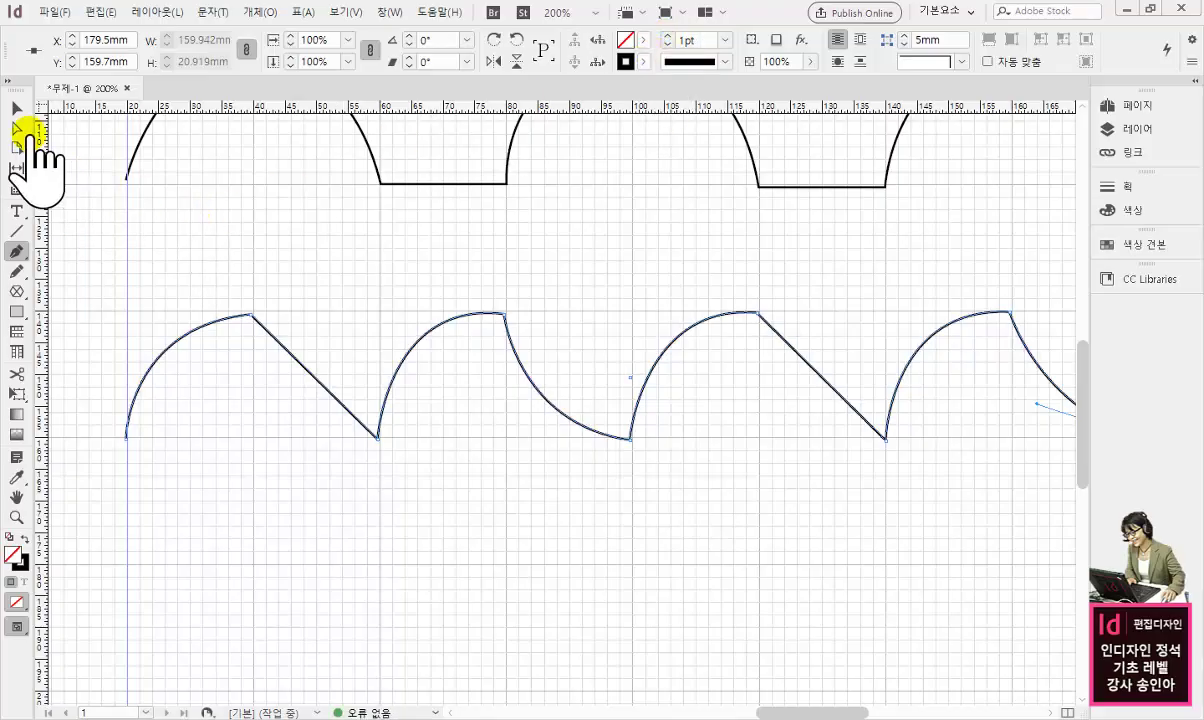
pyautogui.click(17, 128)
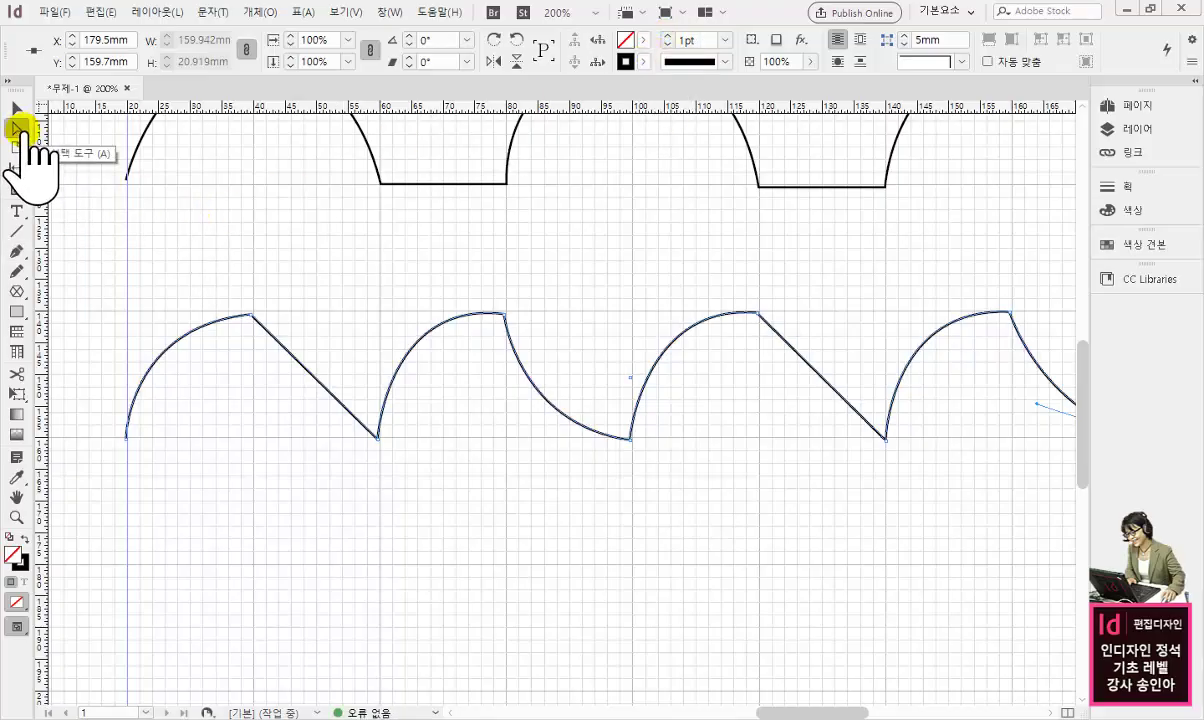
pyautogui.click(215, 420)
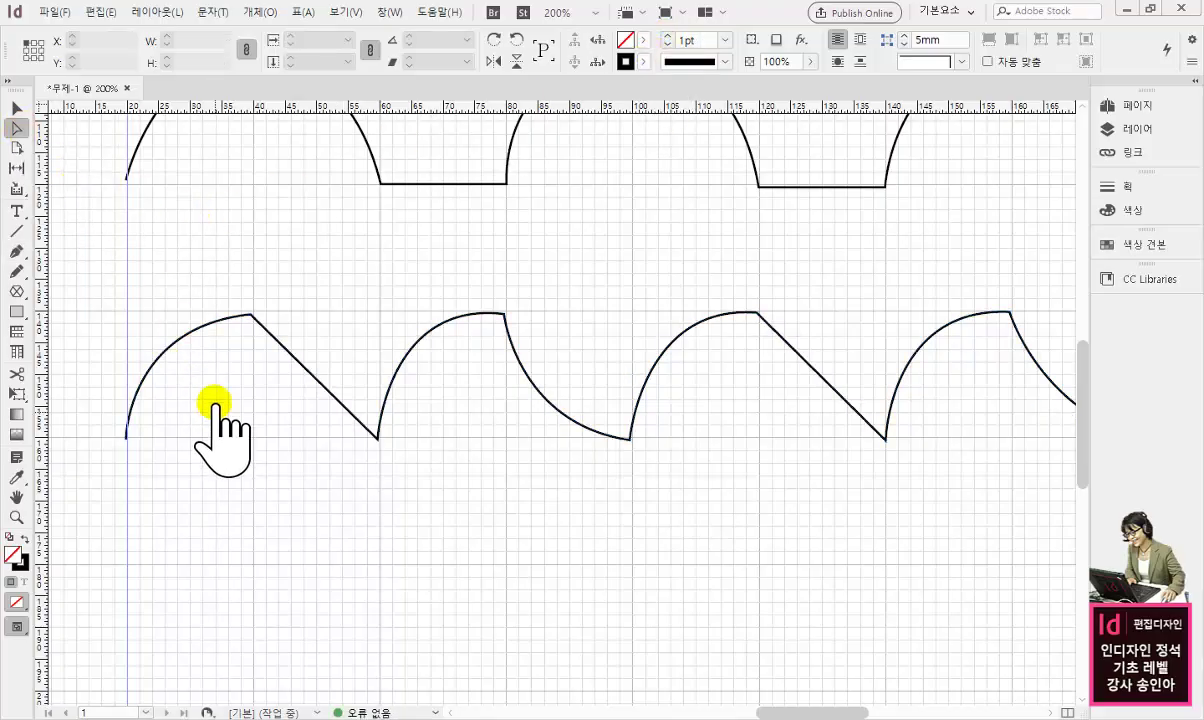
pyautogui.click(182, 340)
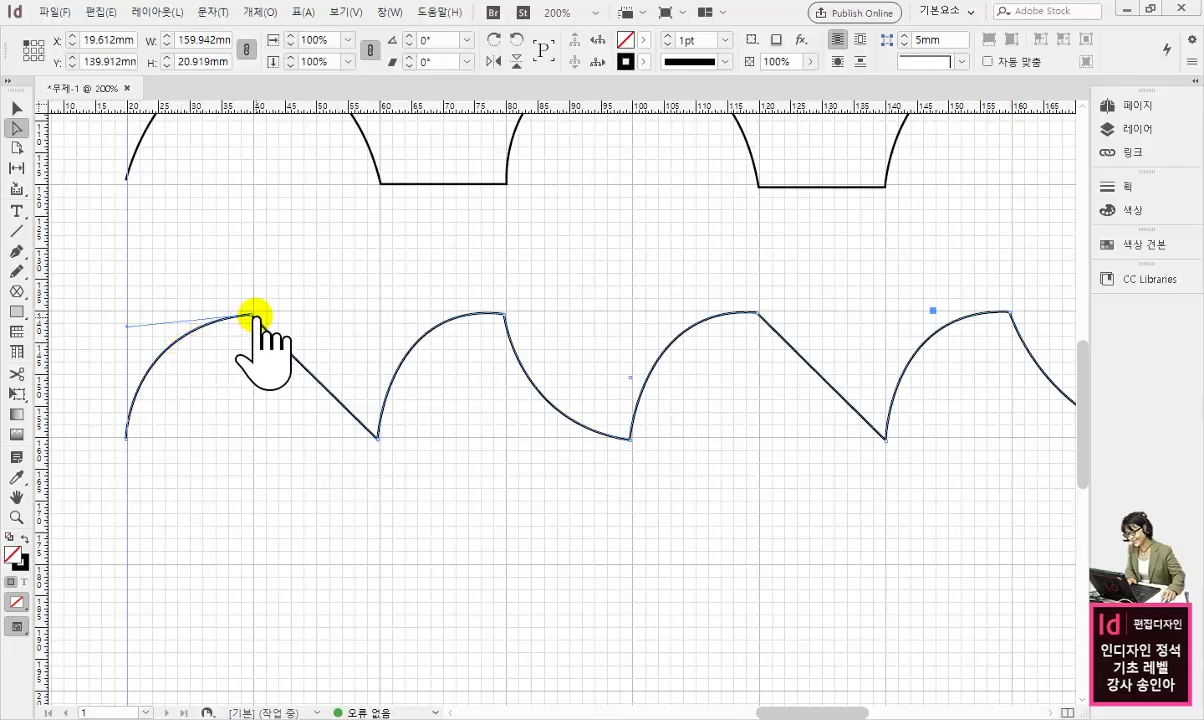
pyautogui.moveTo(129, 324); pyautogui.dragTo(127, 316)
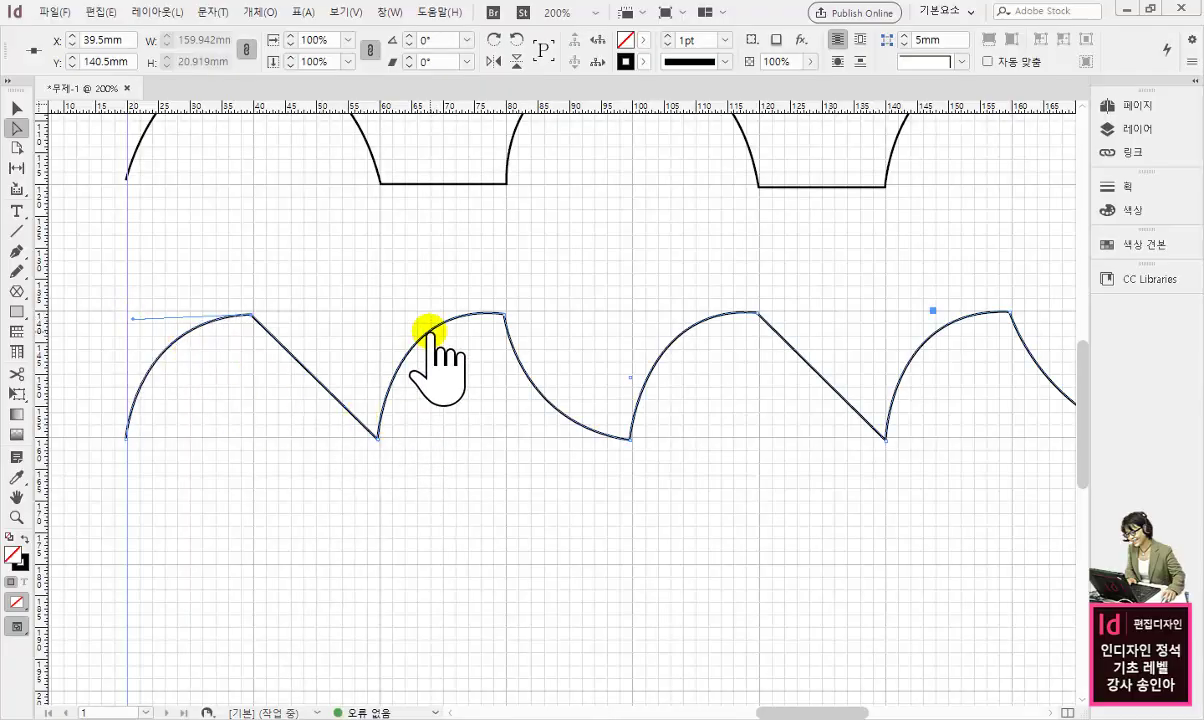
# - Adjust the second rising curve's handle to about X 60, Y 138 mm and the following sagging curve's handle to about X 82, Y 160 mm
pyautogui.click(437, 323)
pyautogui.moveTo(386, 299); pyautogui.dragTo(379, 299)
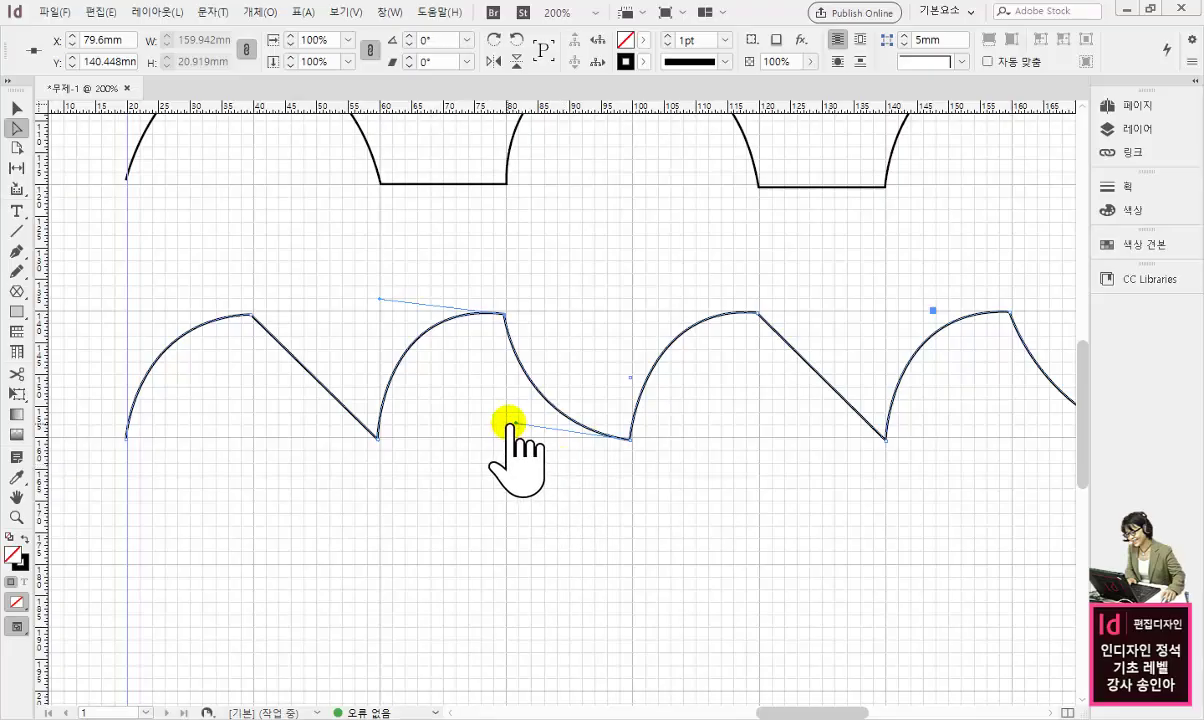
pyautogui.moveTo(514, 426); pyautogui.dragTo(515, 437)
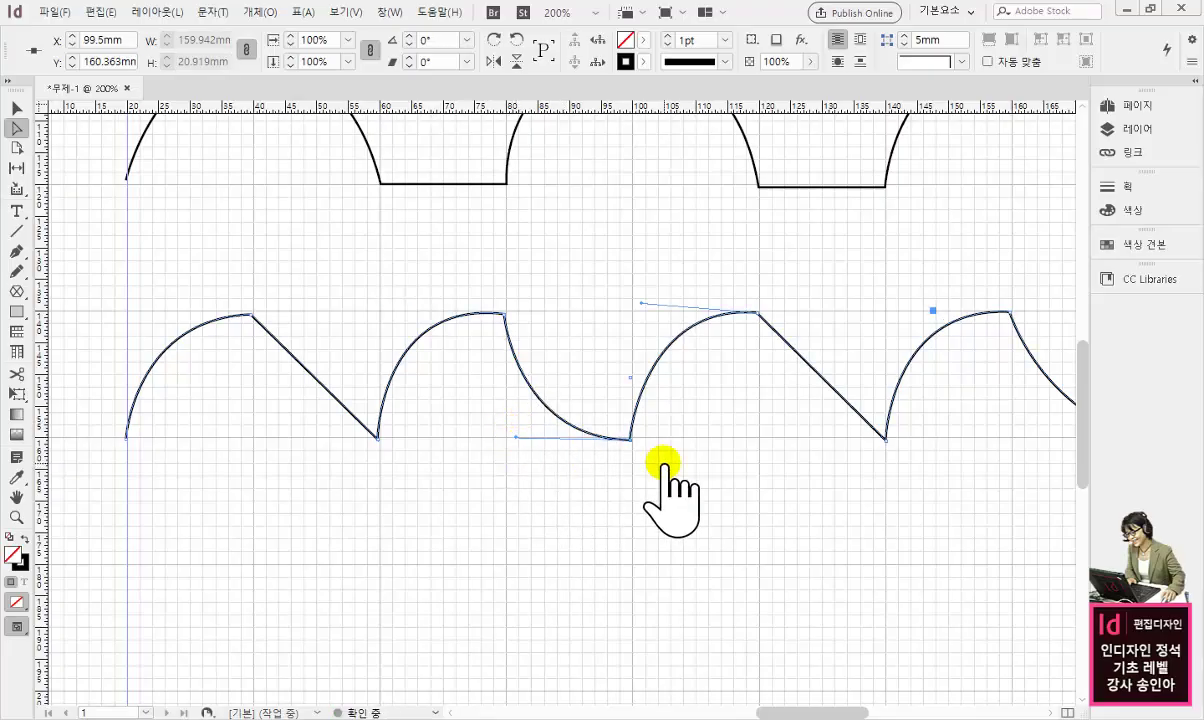
# - Refine the direction handles of the third rising curve and the last sagging curve, and deselect the wave path
pyautogui.click(641, 308)
pyautogui.moveTo(642, 308); pyautogui.dragTo(640, 310)
pyautogui.moveTo(820, 443); pyautogui.dragTo(508, 431)
pyautogui.moveTo(818, 420); pyautogui.dragTo(712, 422)
pyautogui.keyDown('ctrl'); pyautogui.click(567, 511); pyautogui.keyUp('ctrl')
pyautogui.hscroll(-5, 720, 524)
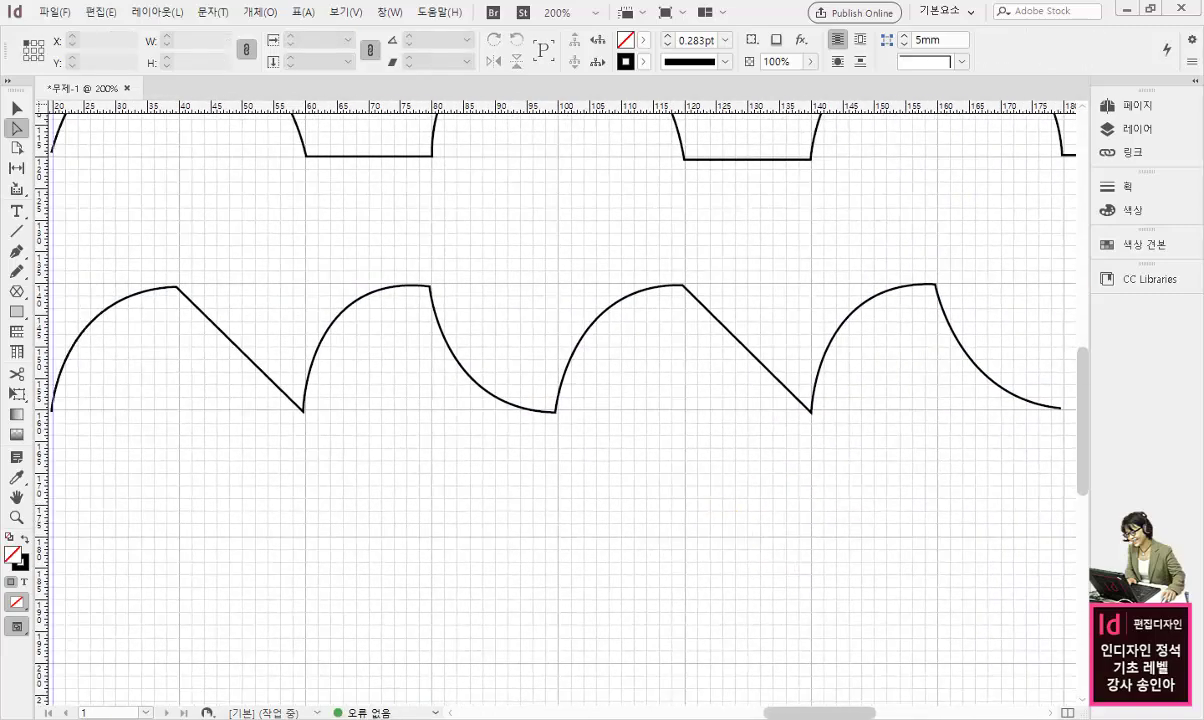
# - Zoom out to 125% to show all four line patterns and hide the document grid
pyautogui.hotkey('ctrl', '-')
pyautogui.hotkey('ctrl', '-')
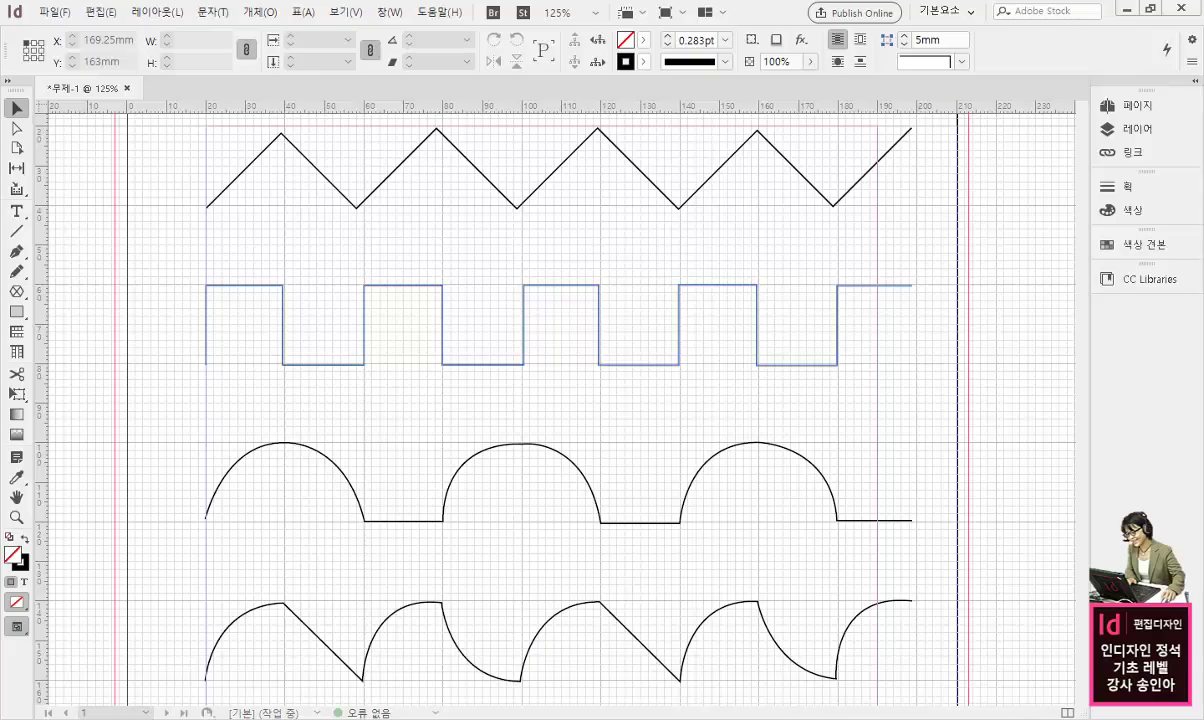
pyautogui.click(342, 12)
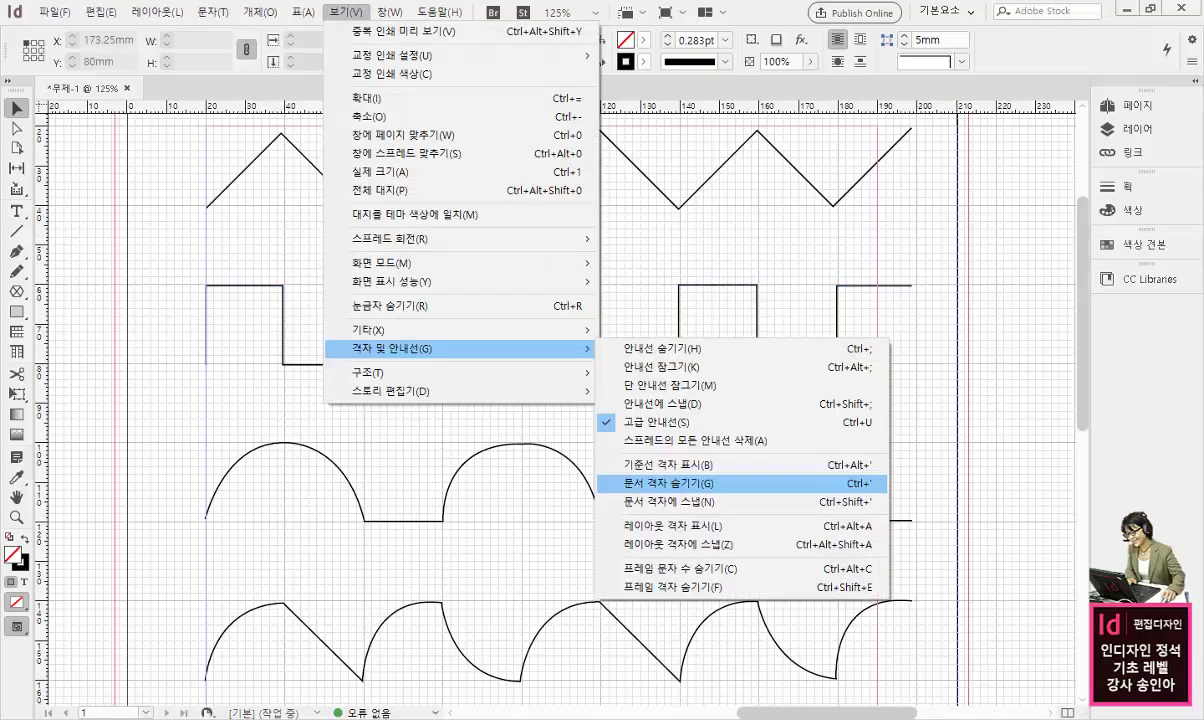
pyautogui.press('Return')
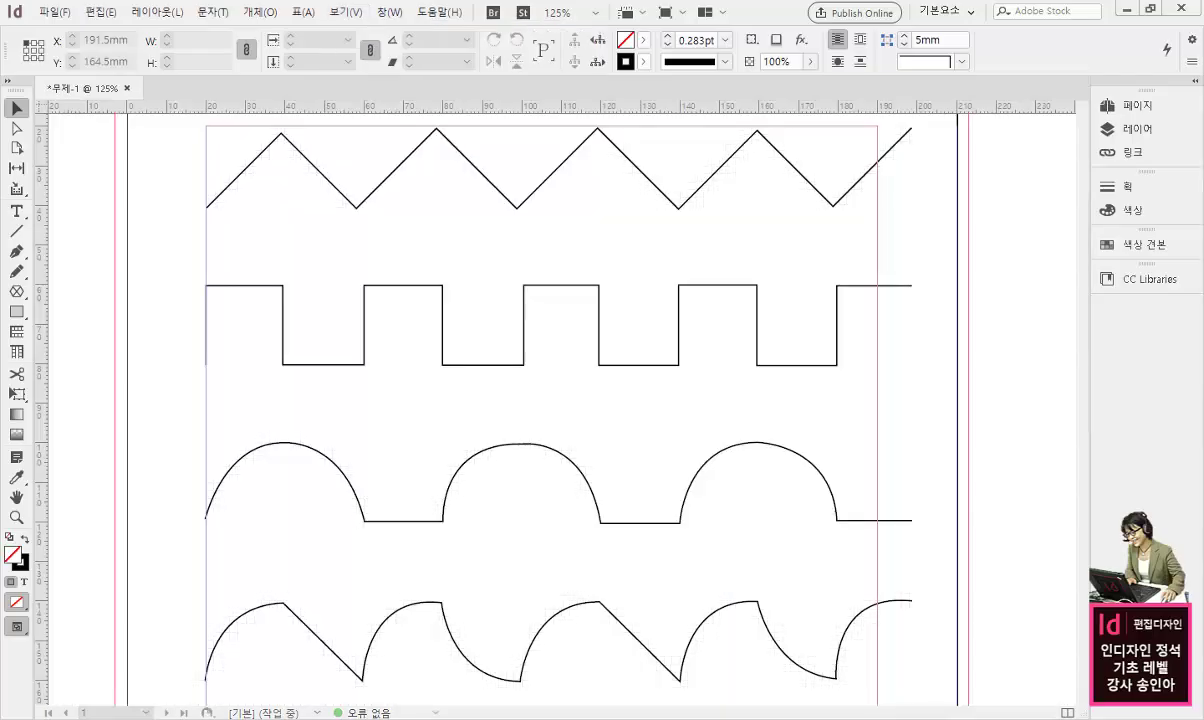